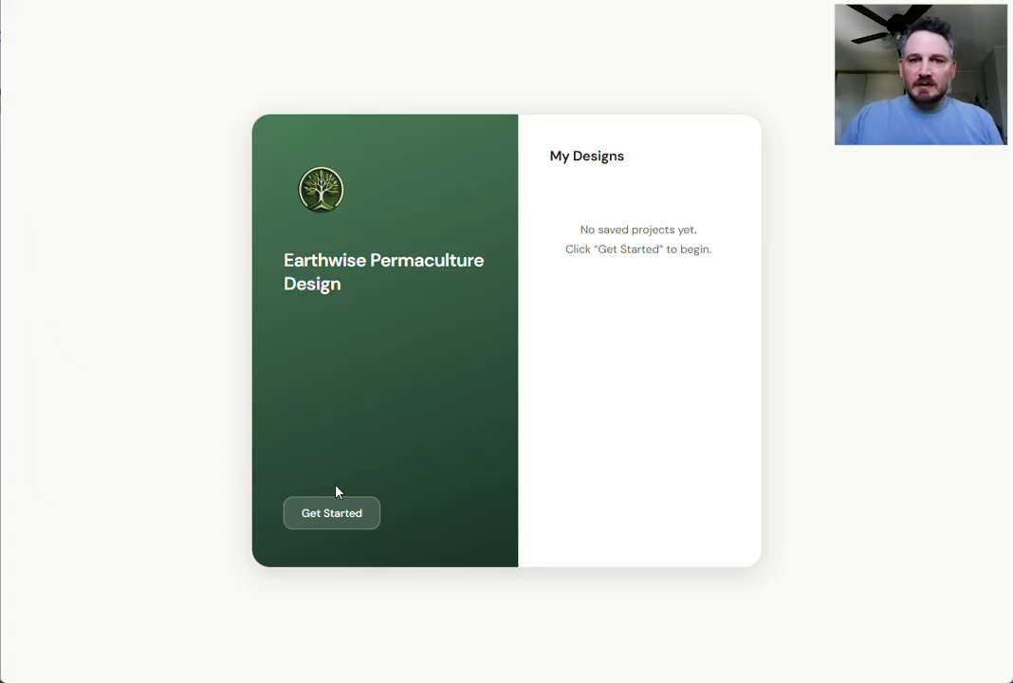
Create a new project named "New Homestead" and fill in the designer's name.
left_click(342, 517)
left_click(465, 204)
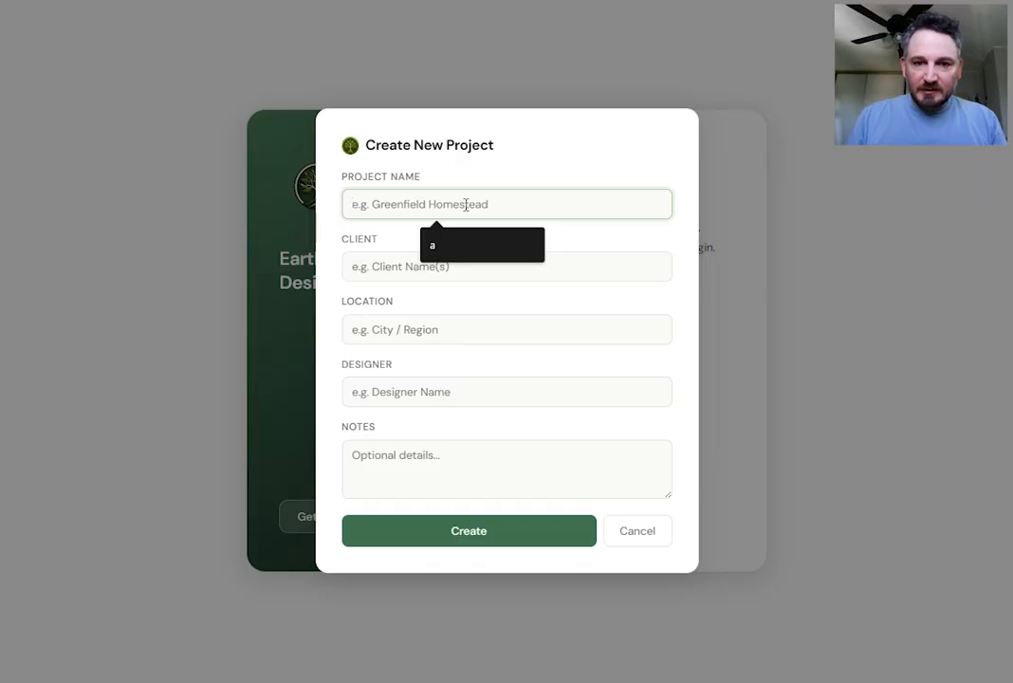
type("New Homesteas")
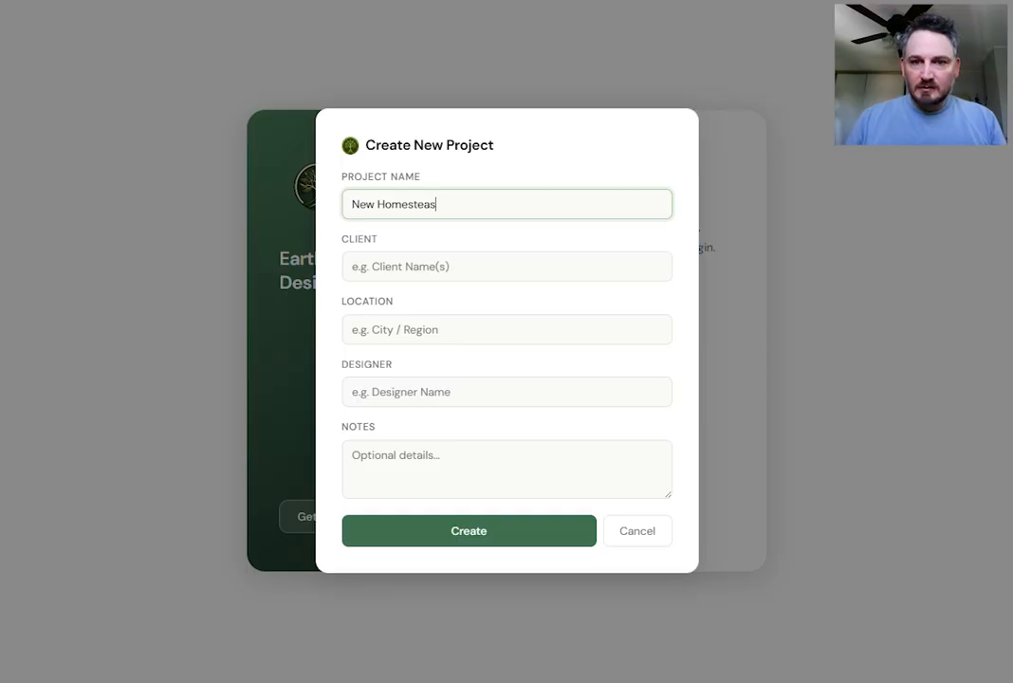
key("BackSpace")
type("d")
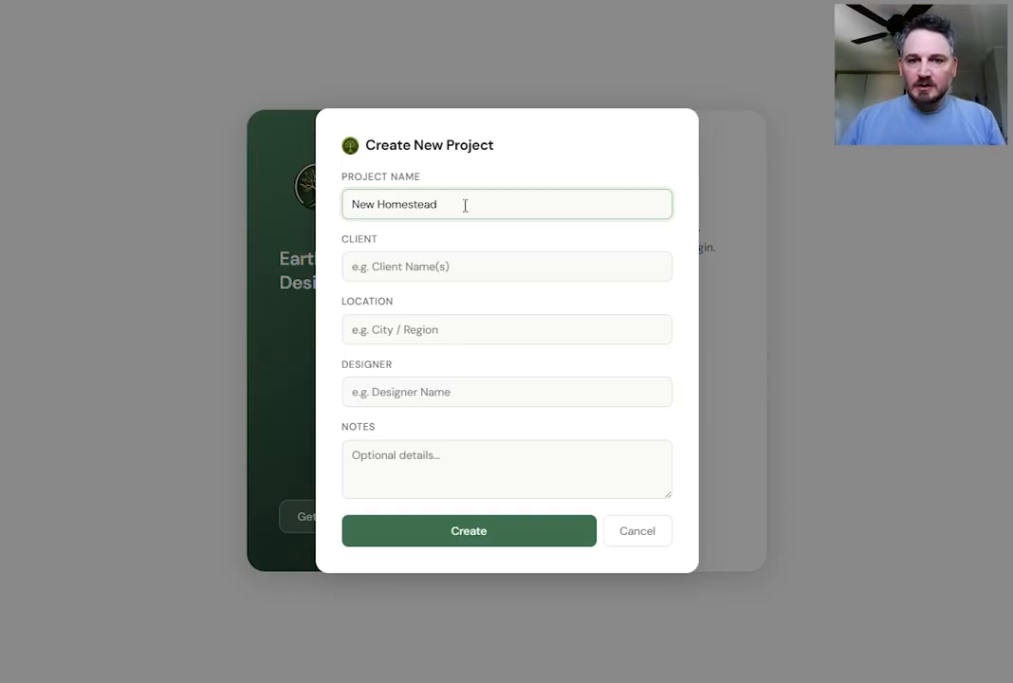
left_click(414, 390)
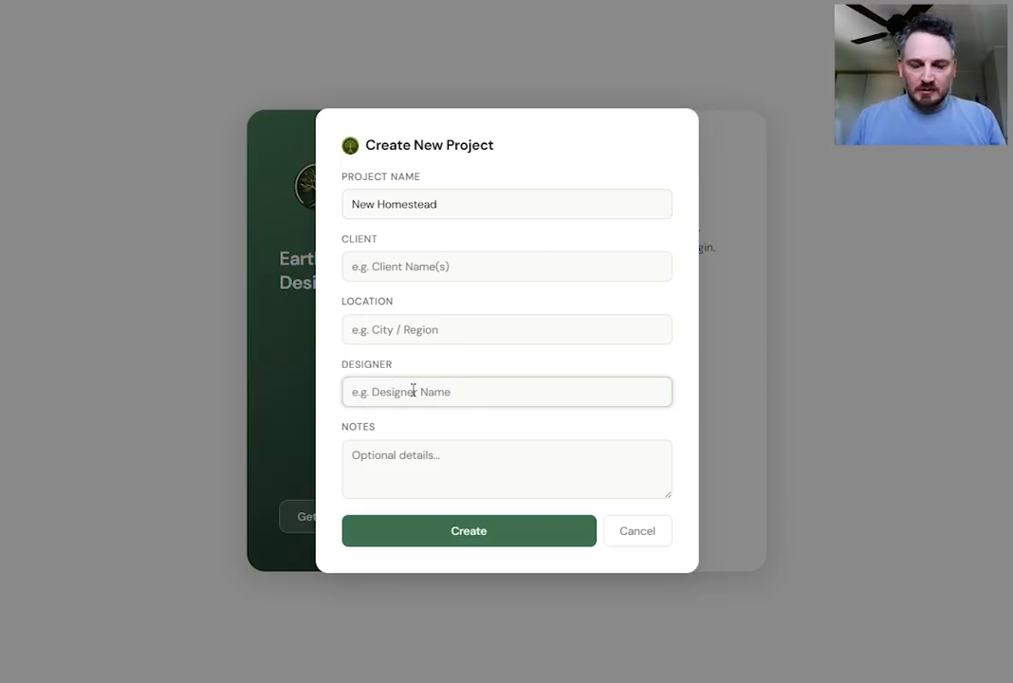
type("Joel")
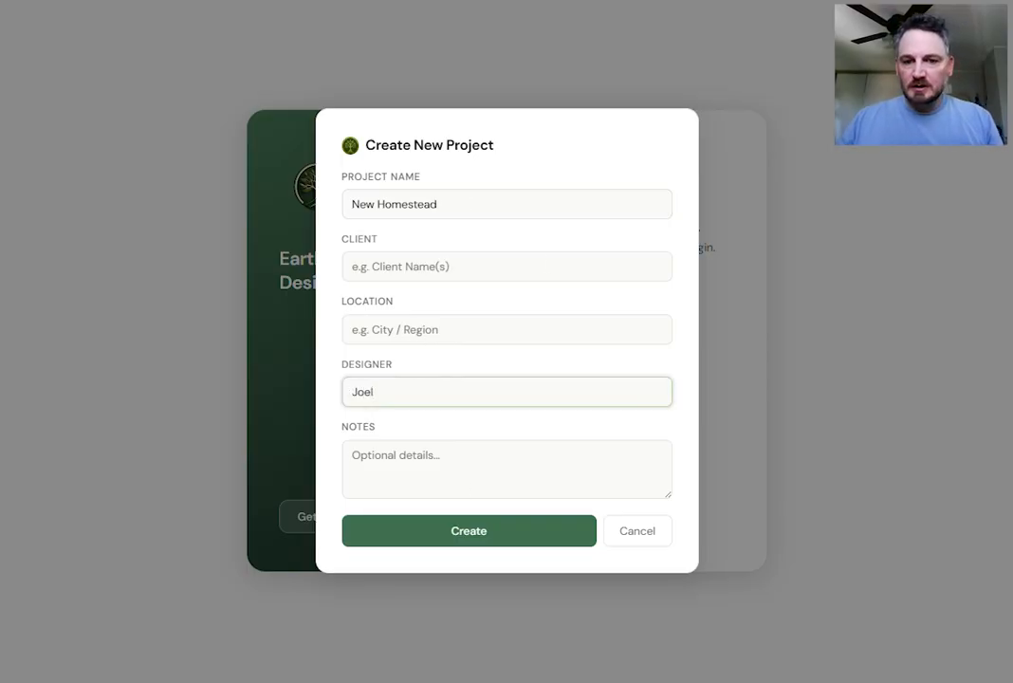
left_click(464, 531)
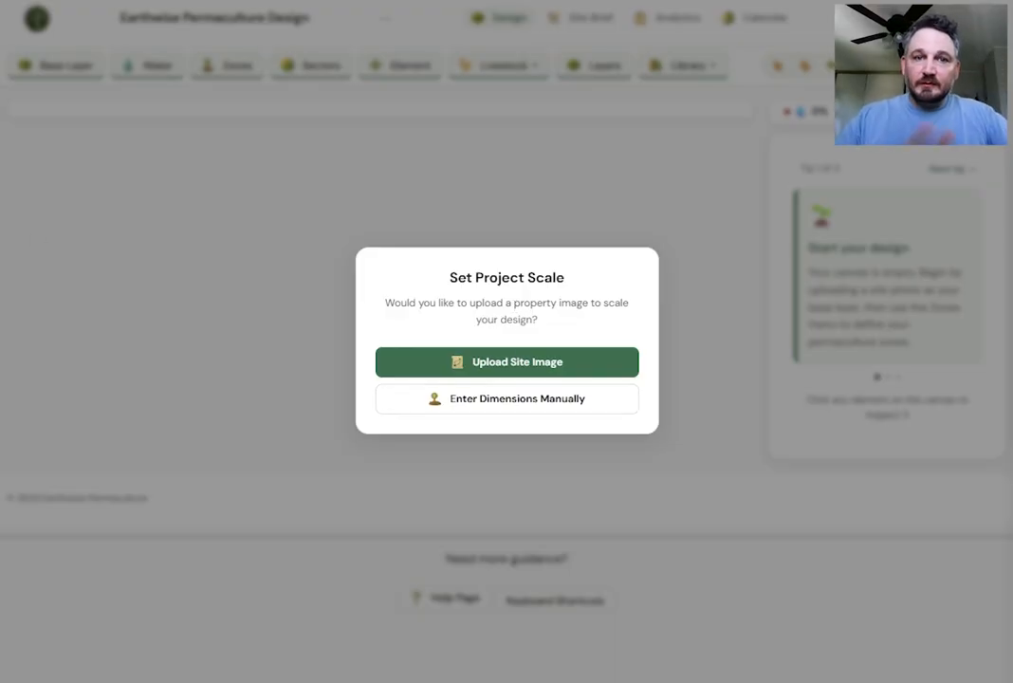
Upload image 1 as the site image and adjust the base layer's opacity.
left_click(509, 358)
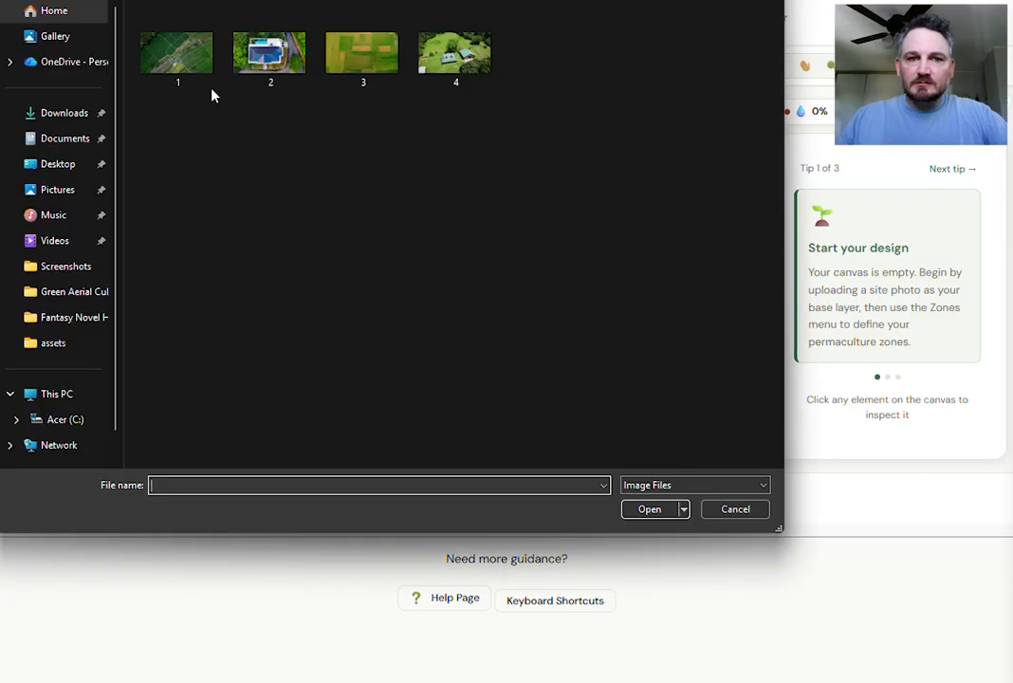
left_click(177, 55)
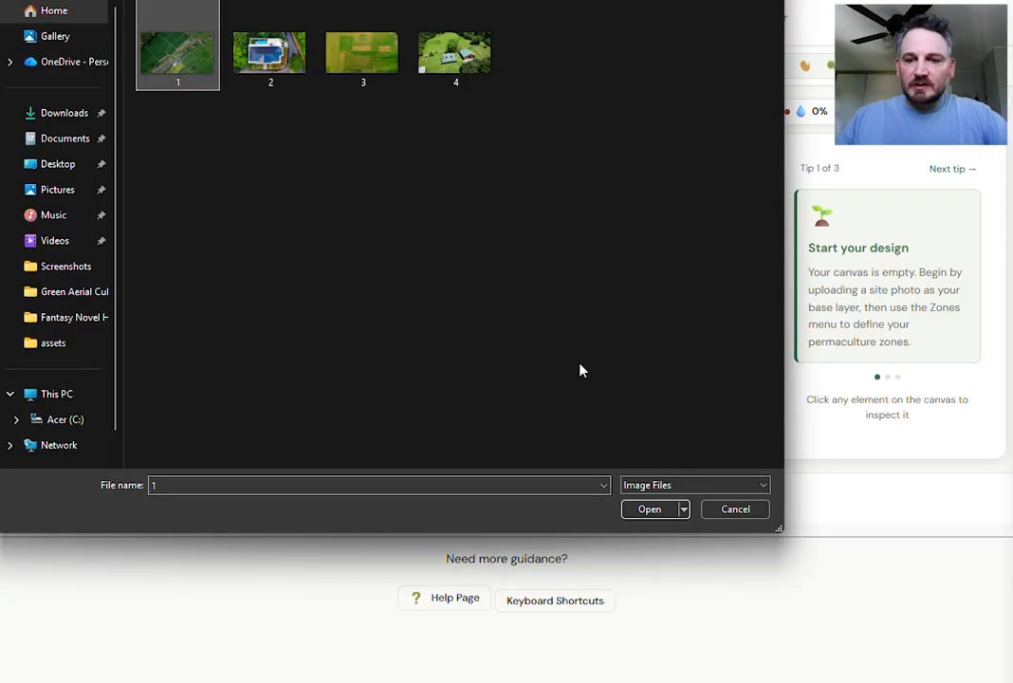
left_click(651, 509)
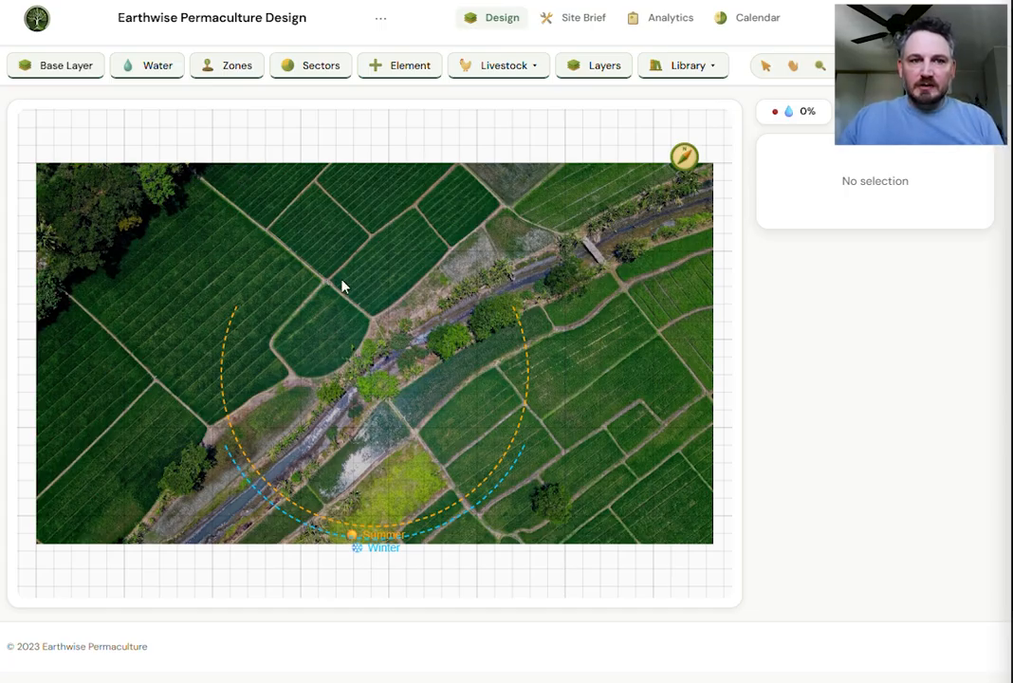
mouse_move(78, 75)
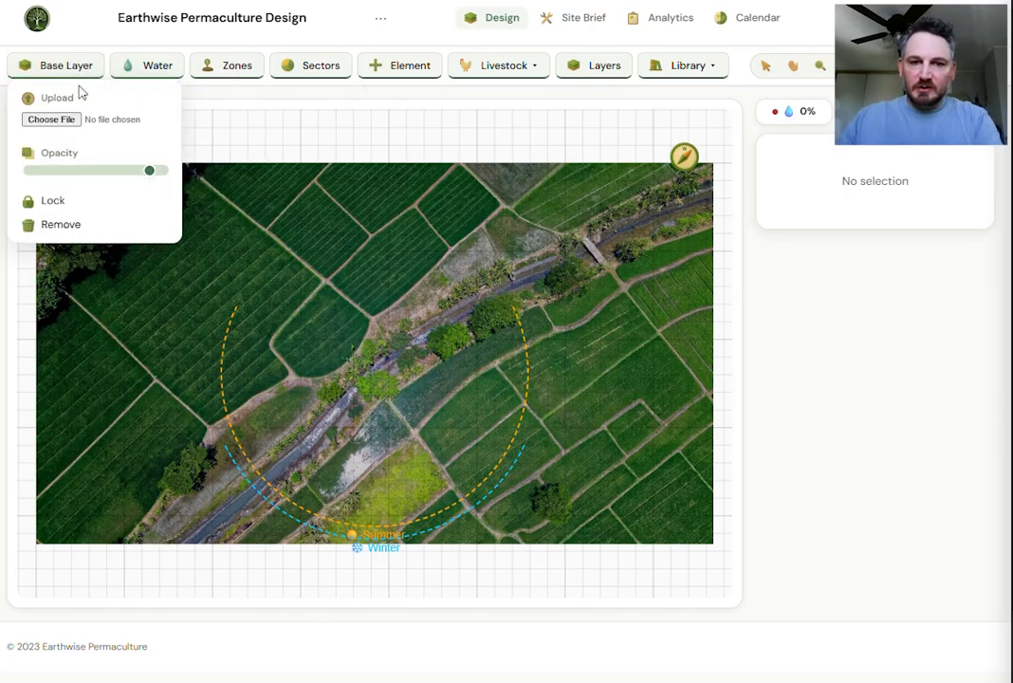
left_click_drag(87, 171, 185, 181)
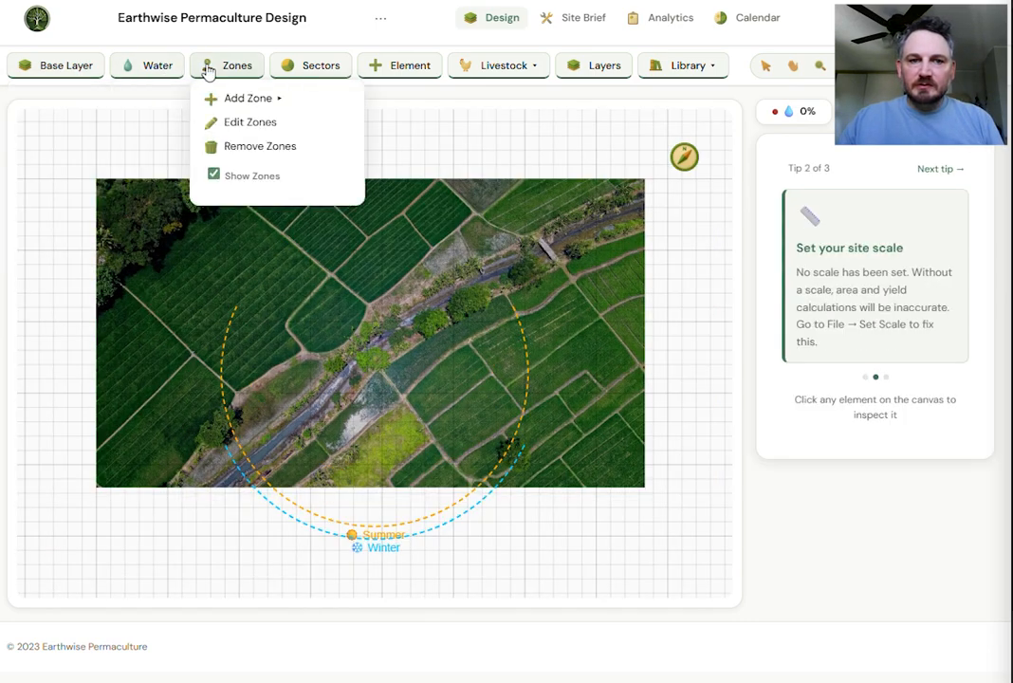
Add a structure and position it on the yellow-green field at the lower middle of the site image.
mouse_move(328, 74)
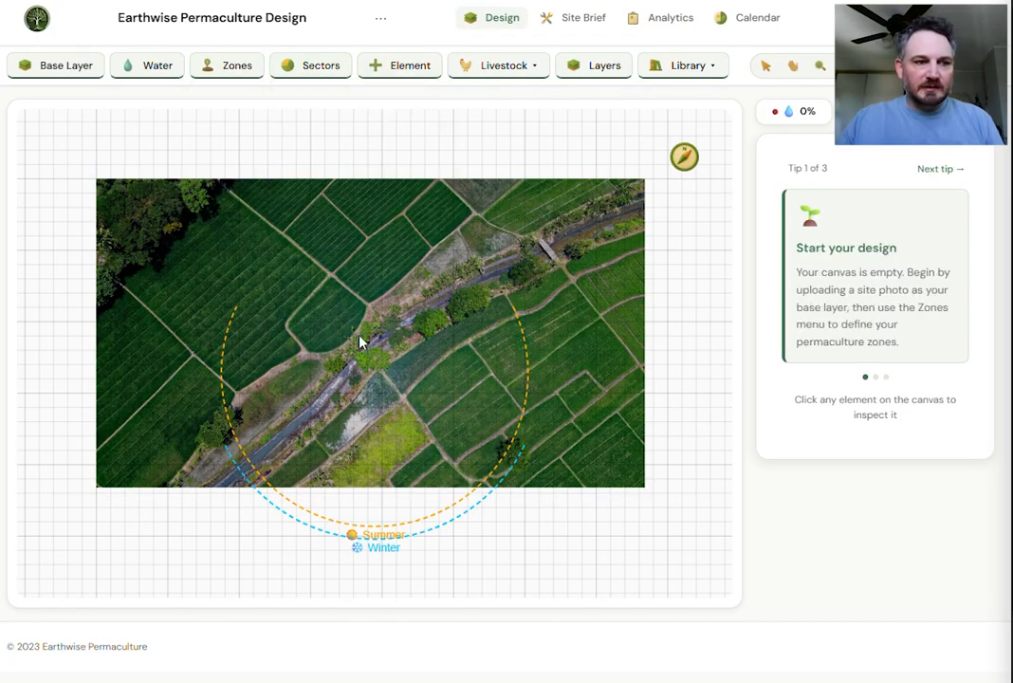
mouse_move(440, 68)
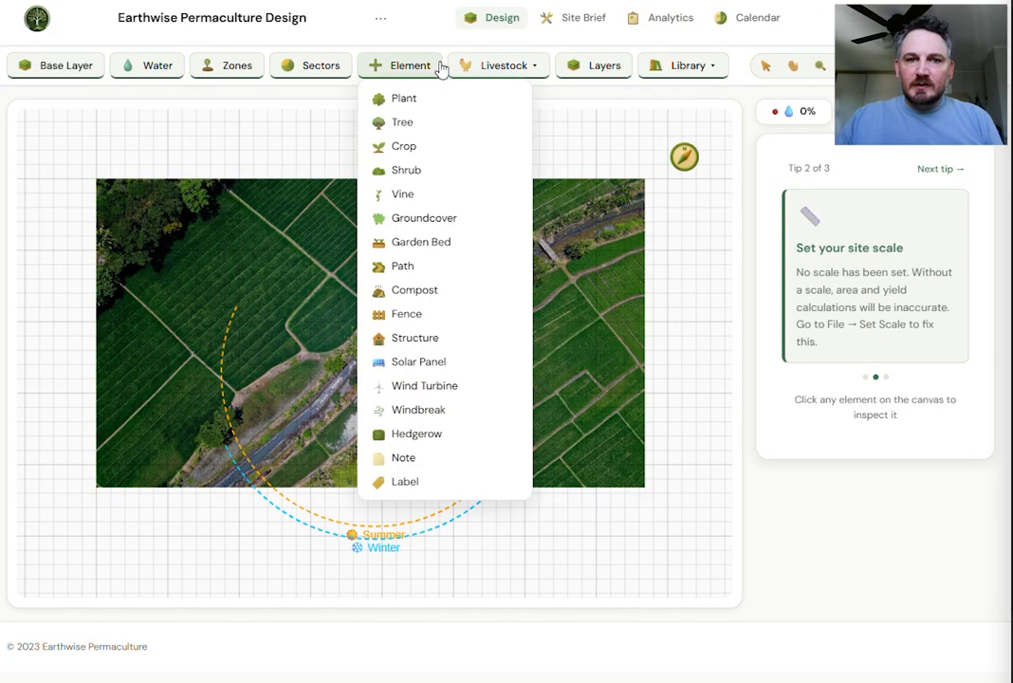
left_click(427, 339)
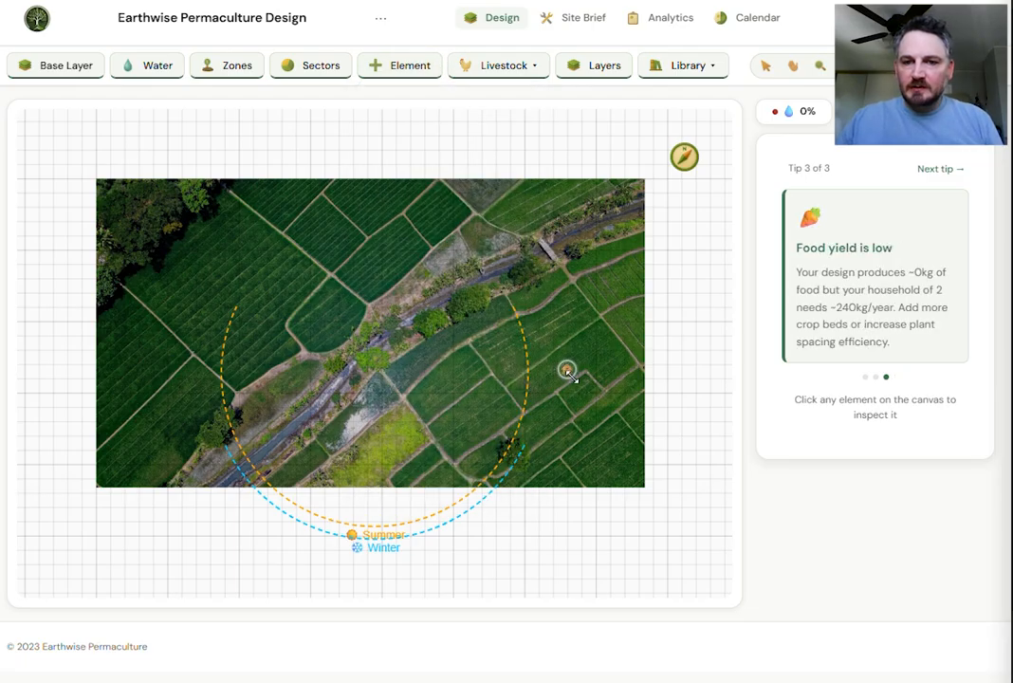
left_click(566, 369)
left_click_drag(576, 380, 395, 424)
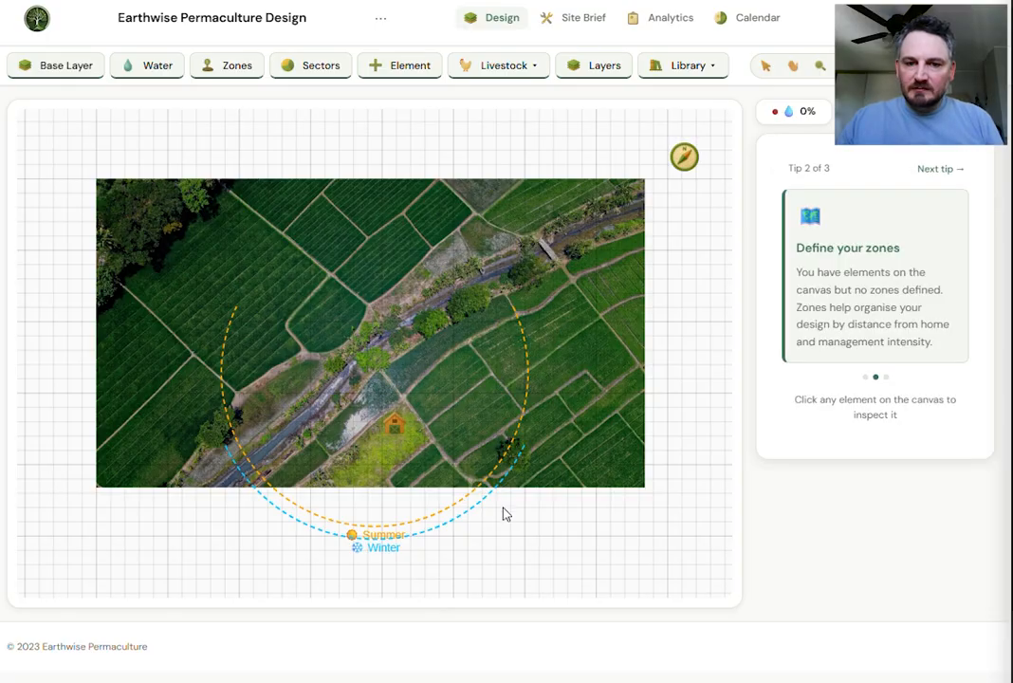
left_click(394, 425)
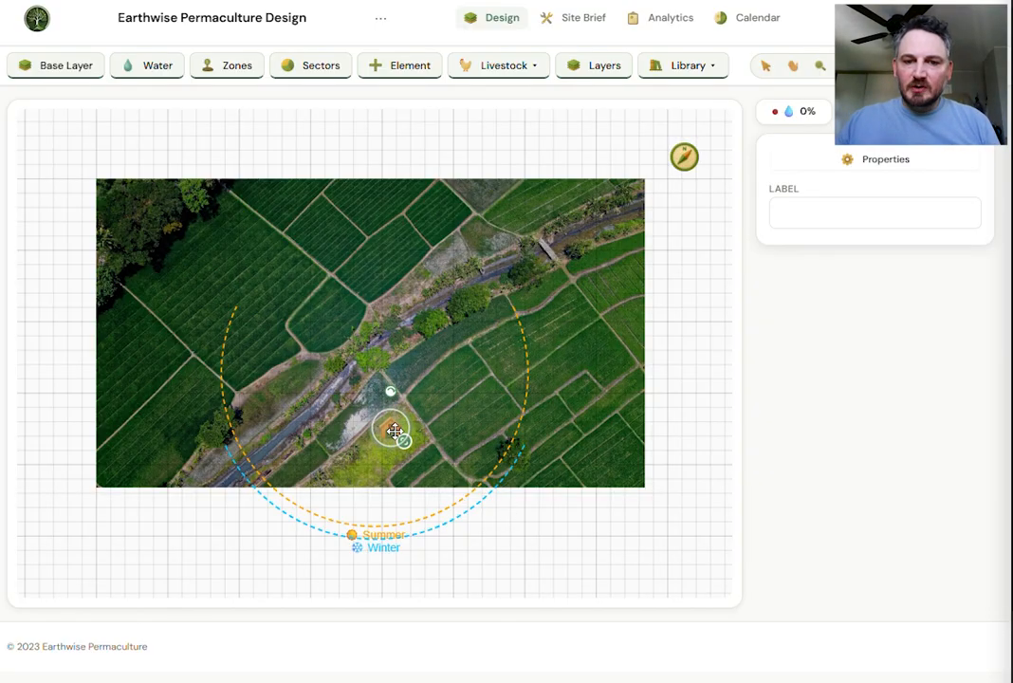
Add the Permaculture Zones (0–5) centred on the barn.
left_click(230, 66)
mouse_move(237, 98)
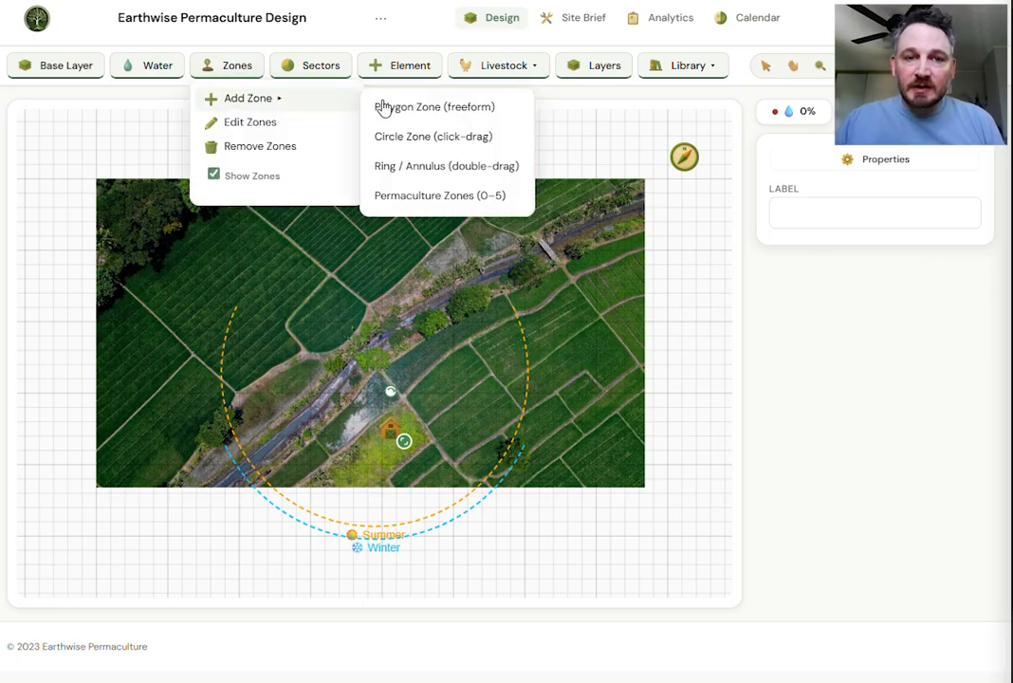
left_click(435, 198)
left_click(455, 428)
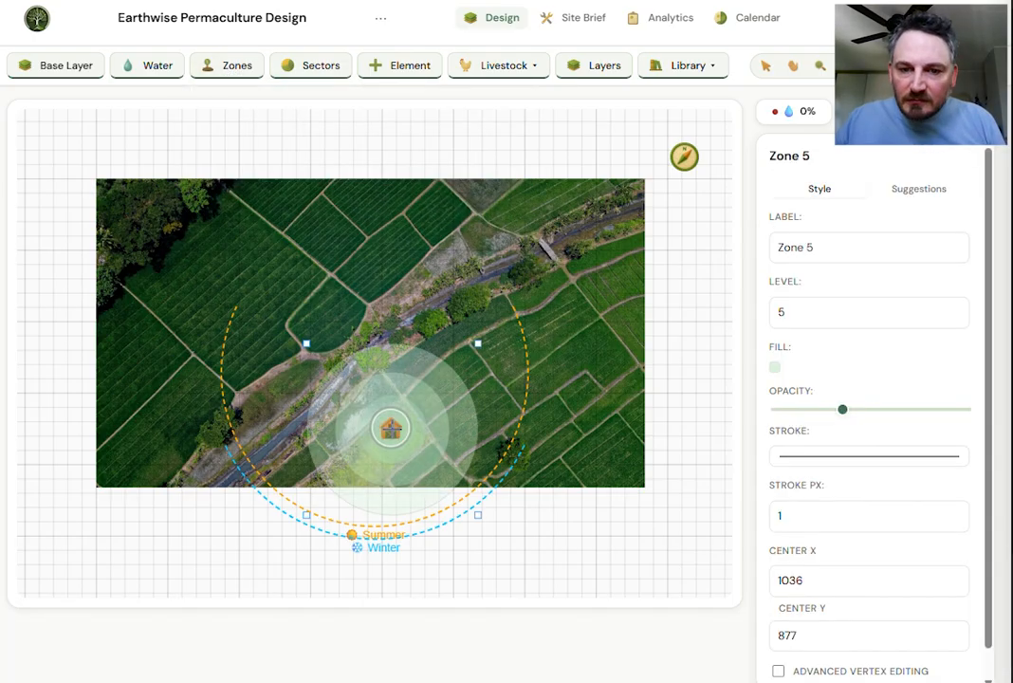
Enlarge the barn, and enlarge Zone 3 together with its surrounding outer zones.
left_click(383, 423)
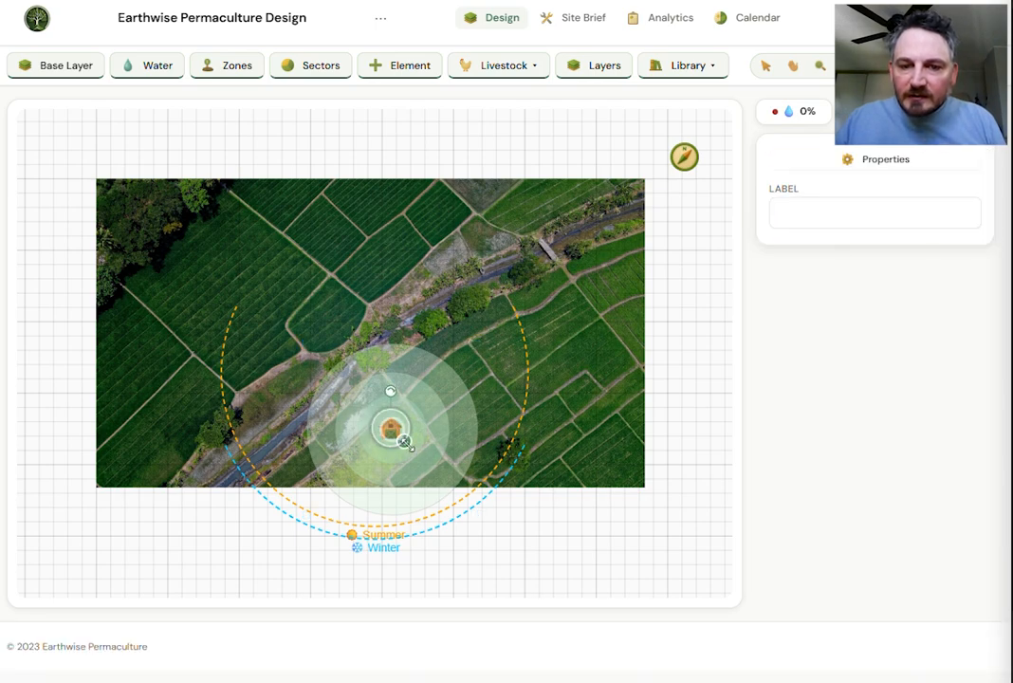
left_click(408, 444)
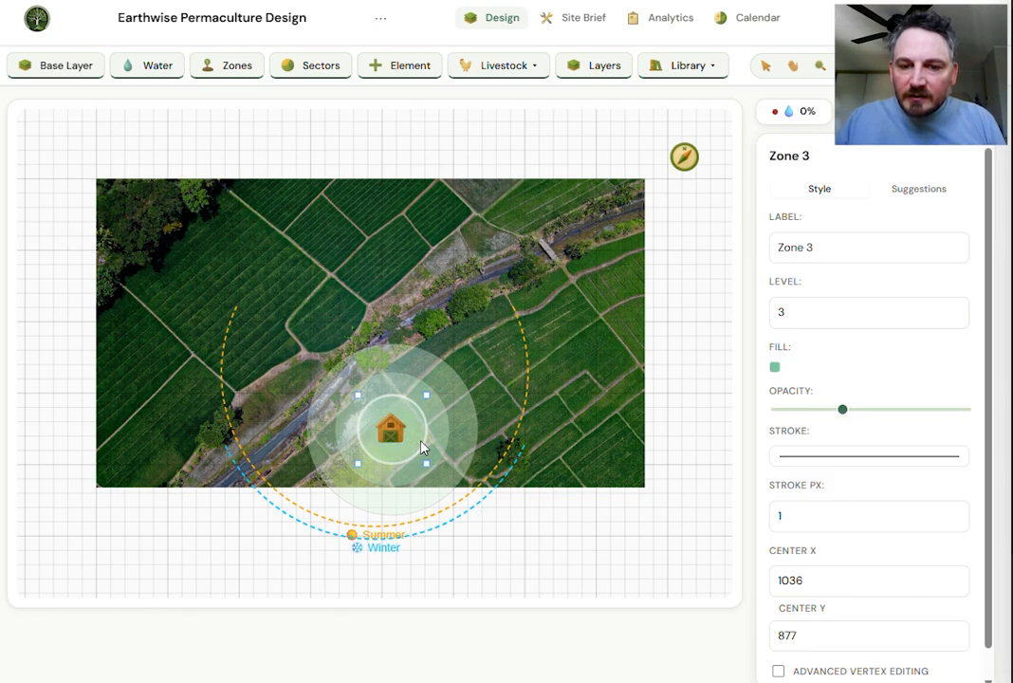
left_click_drag(426, 470, 495, 502)
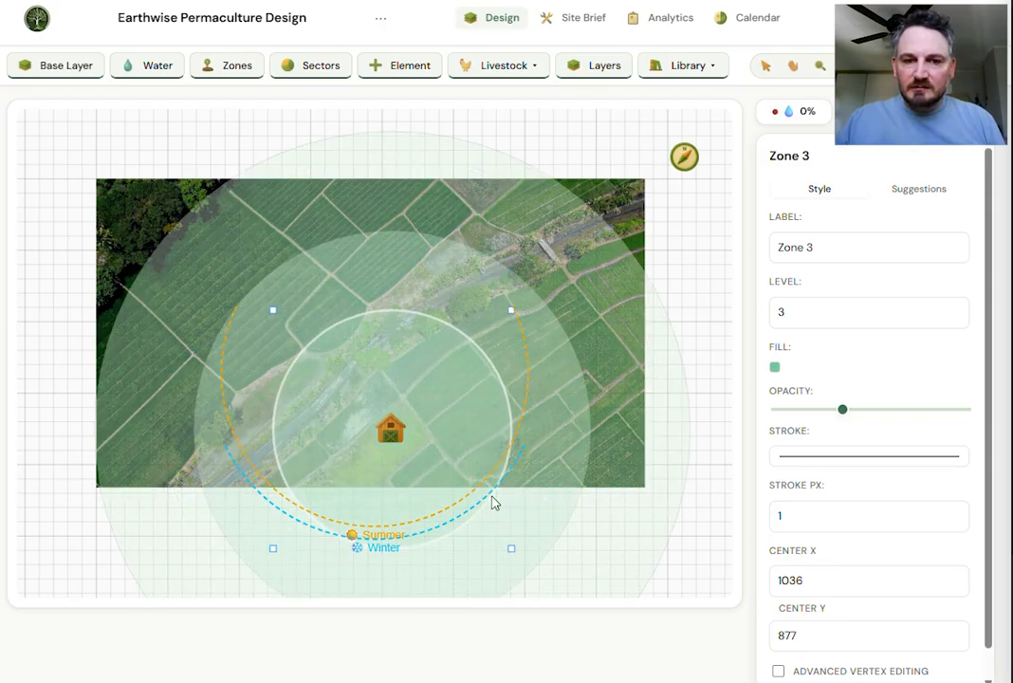
Shift Zones 3, 4 and 5 up and to the left across the site image.
left_click_drag(435, 448, 425, 387)
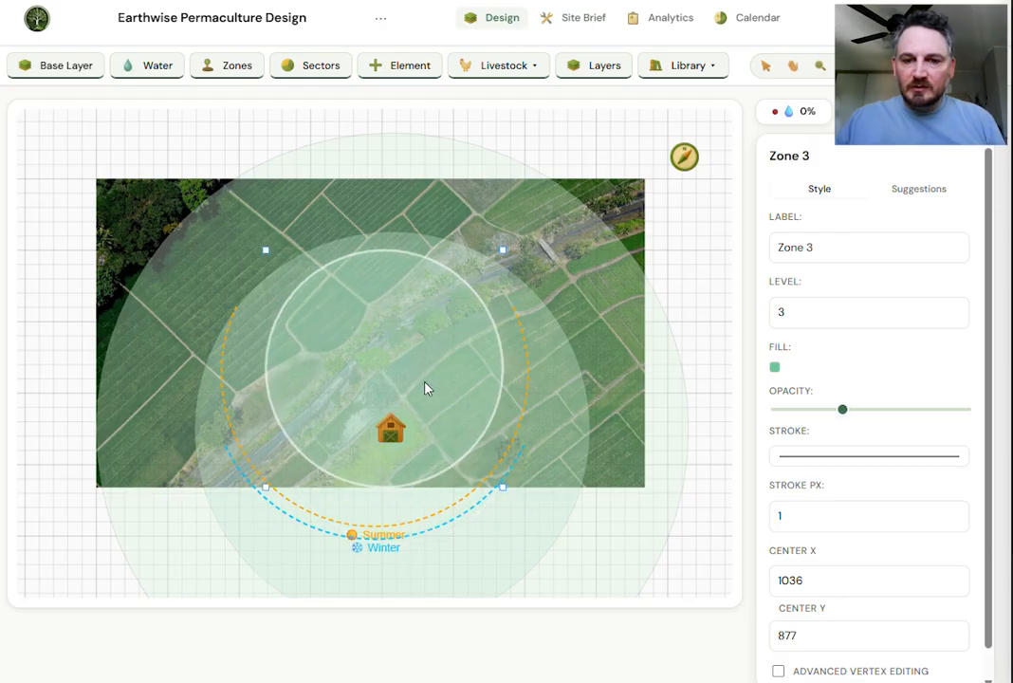
left_click_drag(249, 450, 175, 343)
left_click_drag(565, 416, 512, 316)
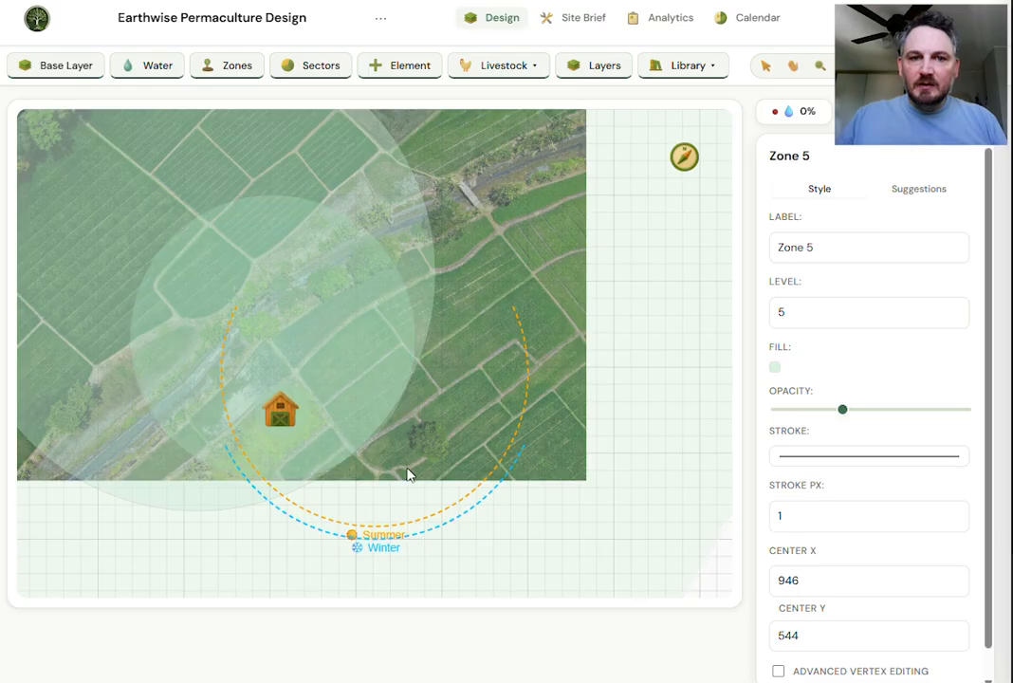
Draw a freeform polygon zone through the four corners of the site image to cover the whole property.
scroll(464, 407, "down", 3)
scroll(452, 402, "up", 1)
mouse_move(234, 65)
mouse_move(245, 101)
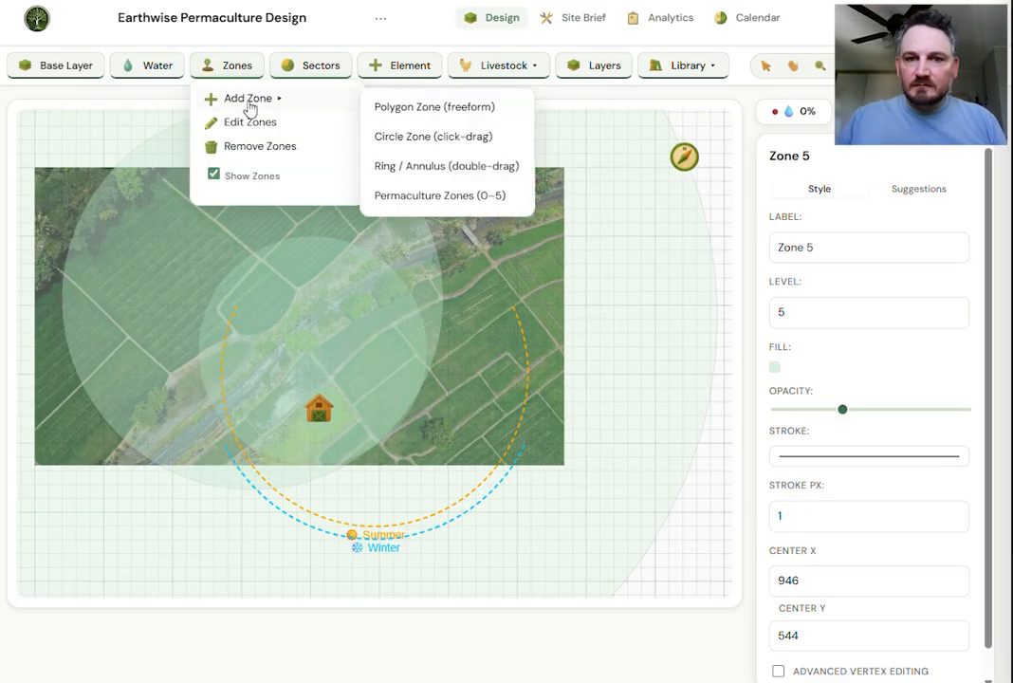
left_click(506, 139)
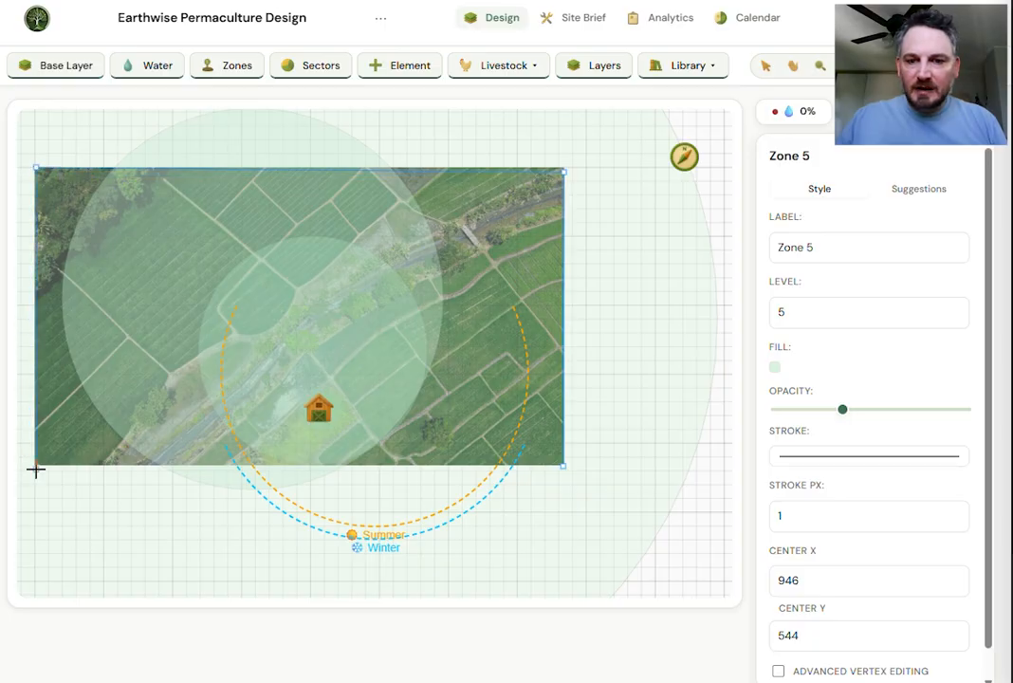
double_click(562, 467)
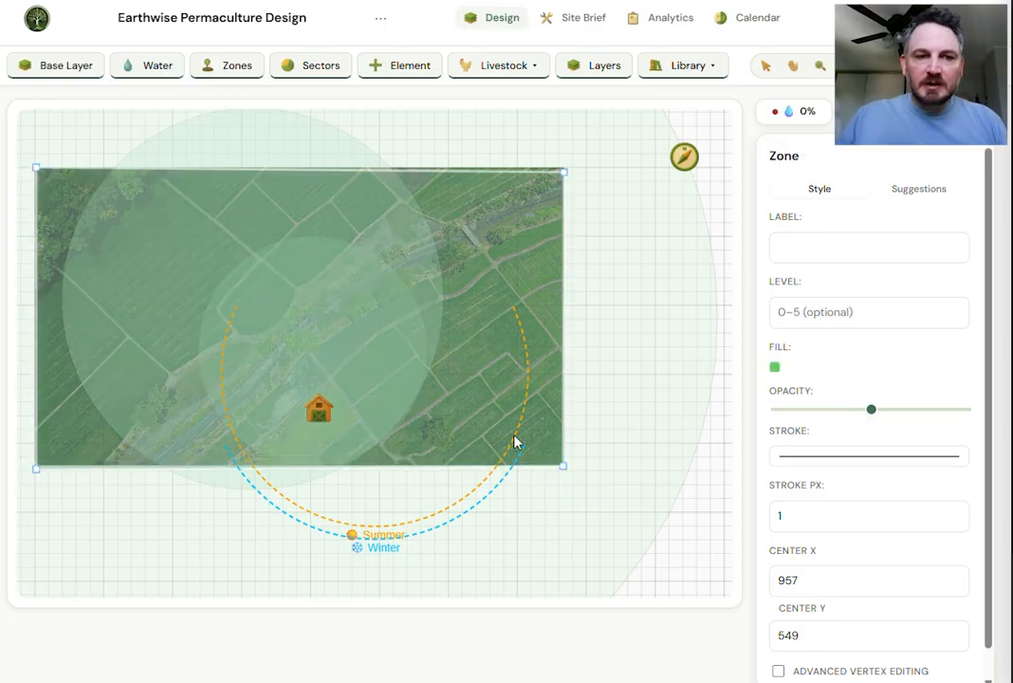
Draw an orange sector band curving from the site's right side around below it to the upper-left edge.
left_click(230, 66)
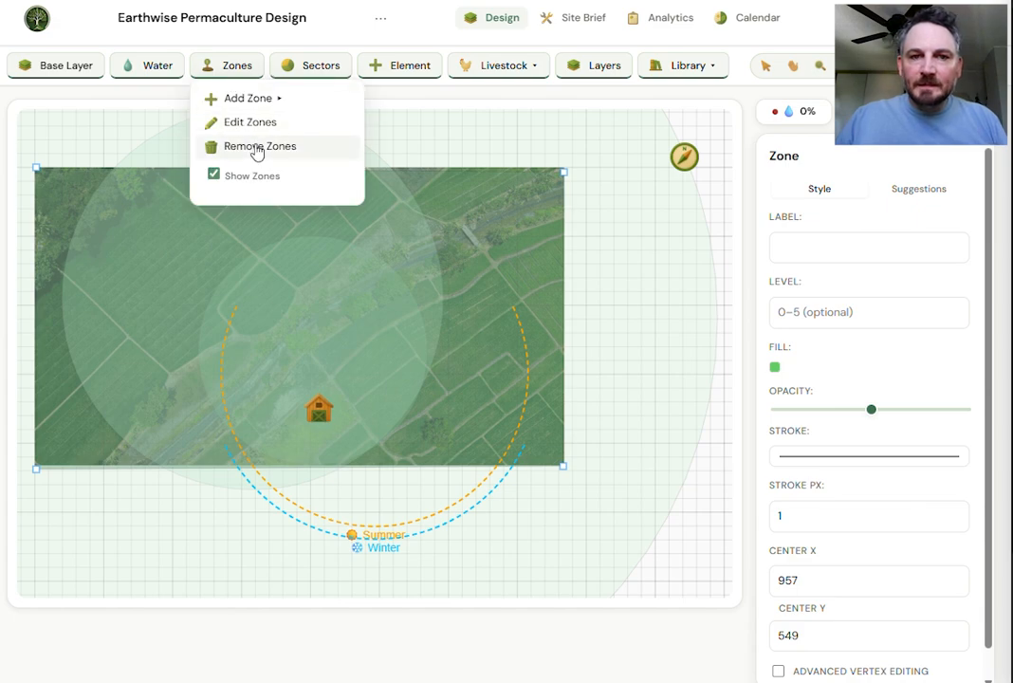
left_click(275, 71)
mouse_move(331, 101)
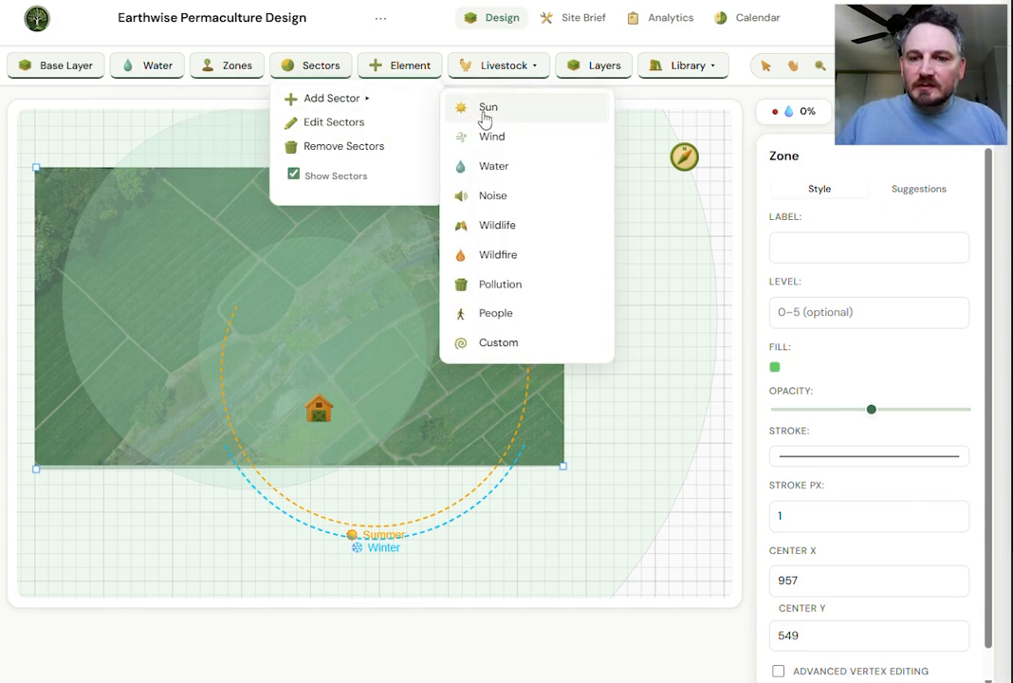
left_click(489, 347)
left_click(295, 68)
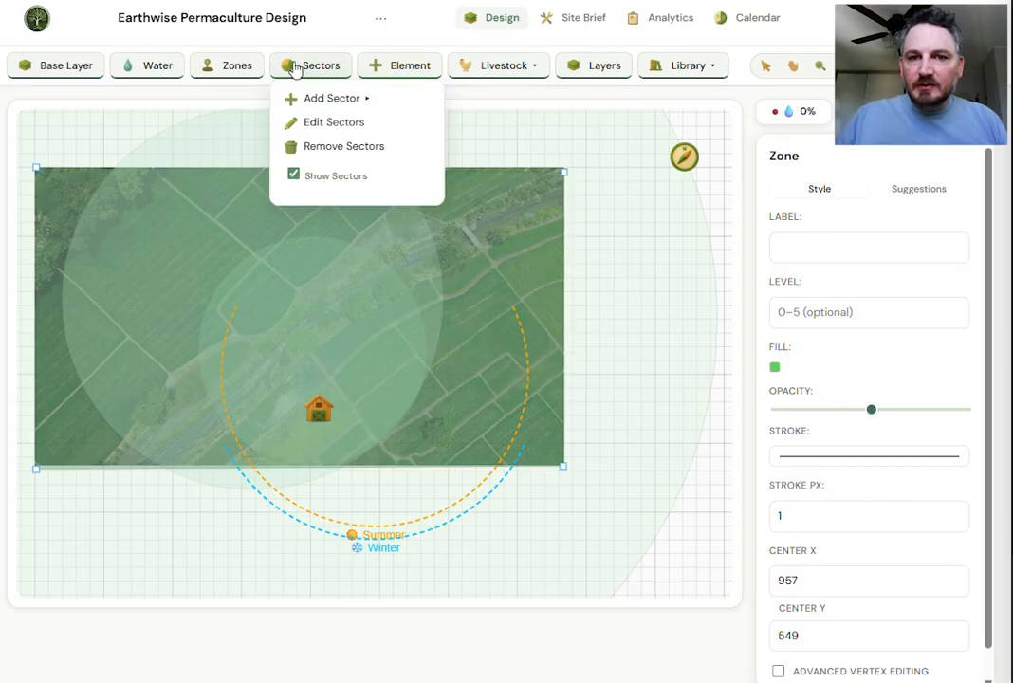
mouse_move(331, 98)
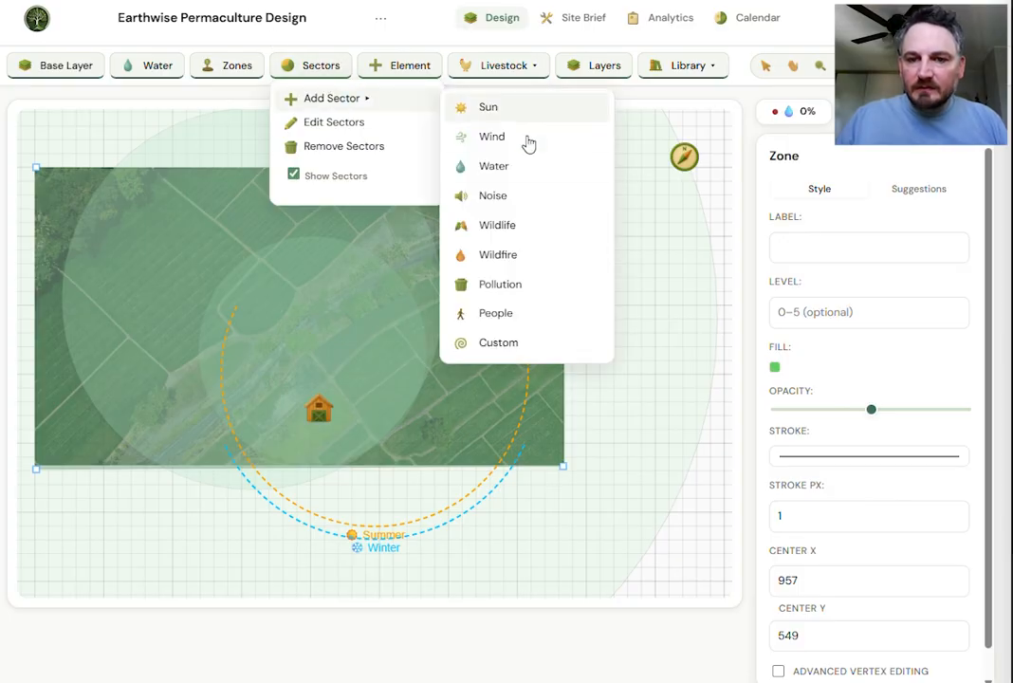
left_click(495, 342)
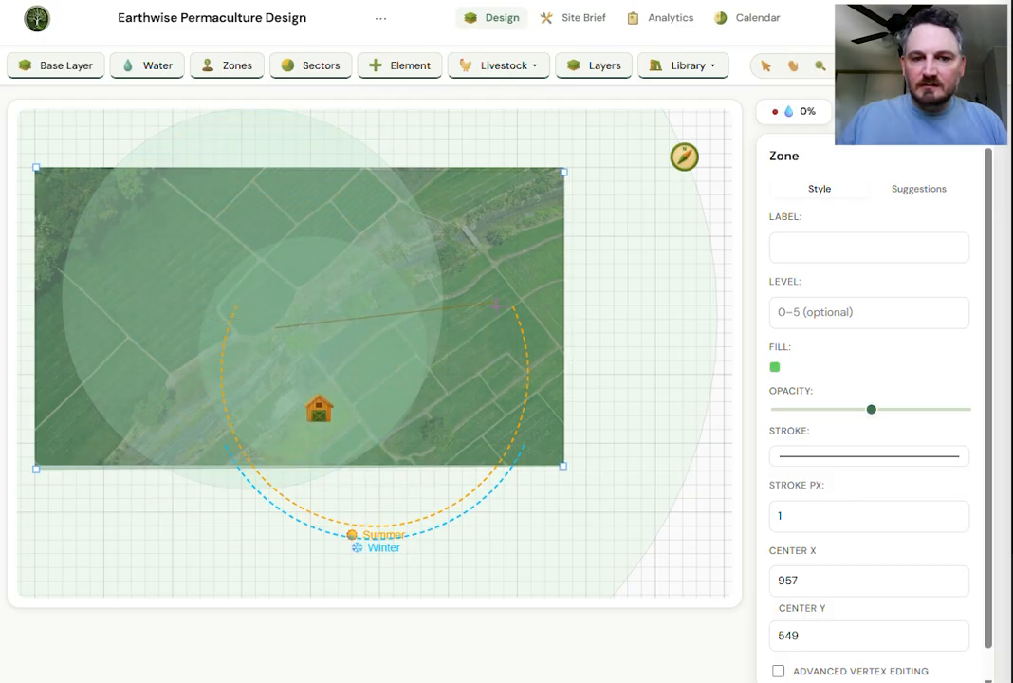
left_click(495, 305)
left_click(70, 230)
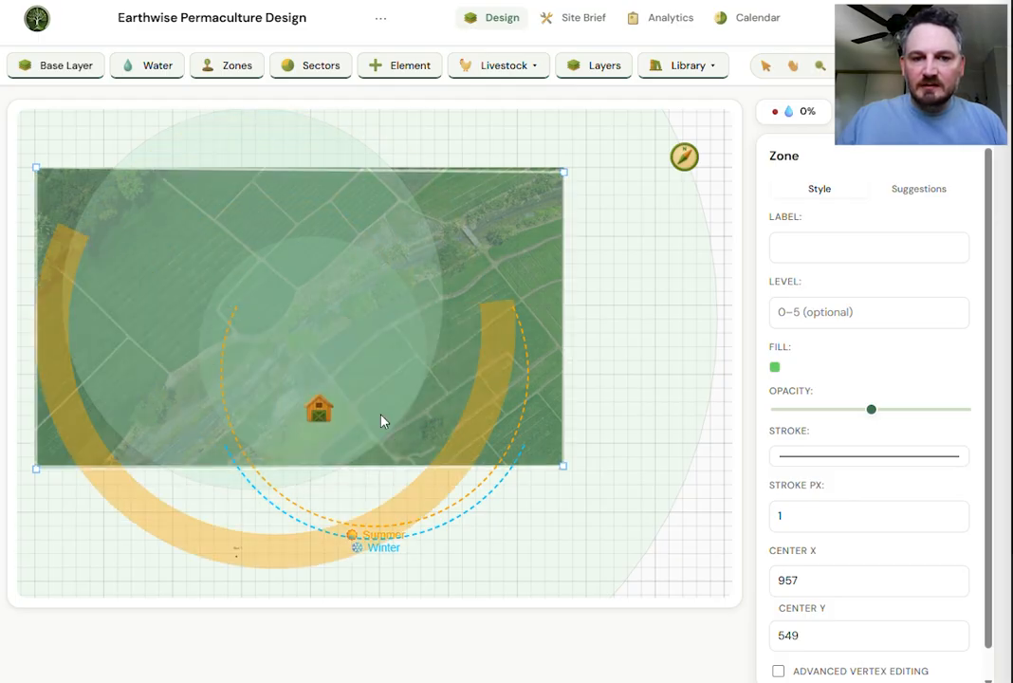
Draw a wind sector band centred on the barn, arcing above it from the north around to the northeast.
mouse_move(380, 76)
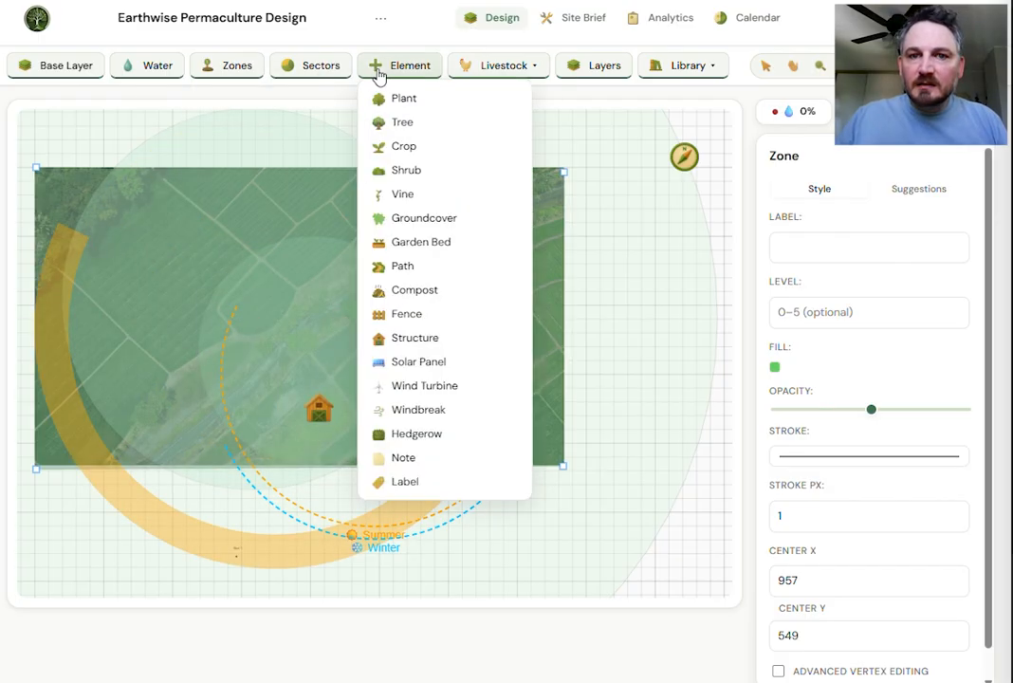
mouse_move(318, 64)
mouse_move(342, 98)
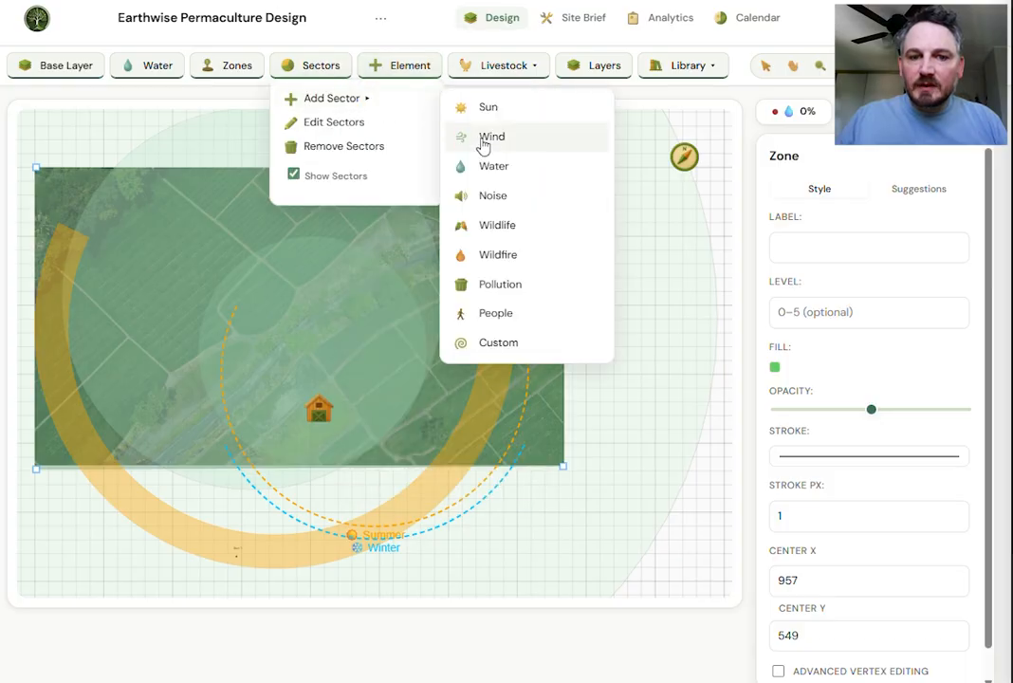
left_click(486, 139)
left_click(320, 397)
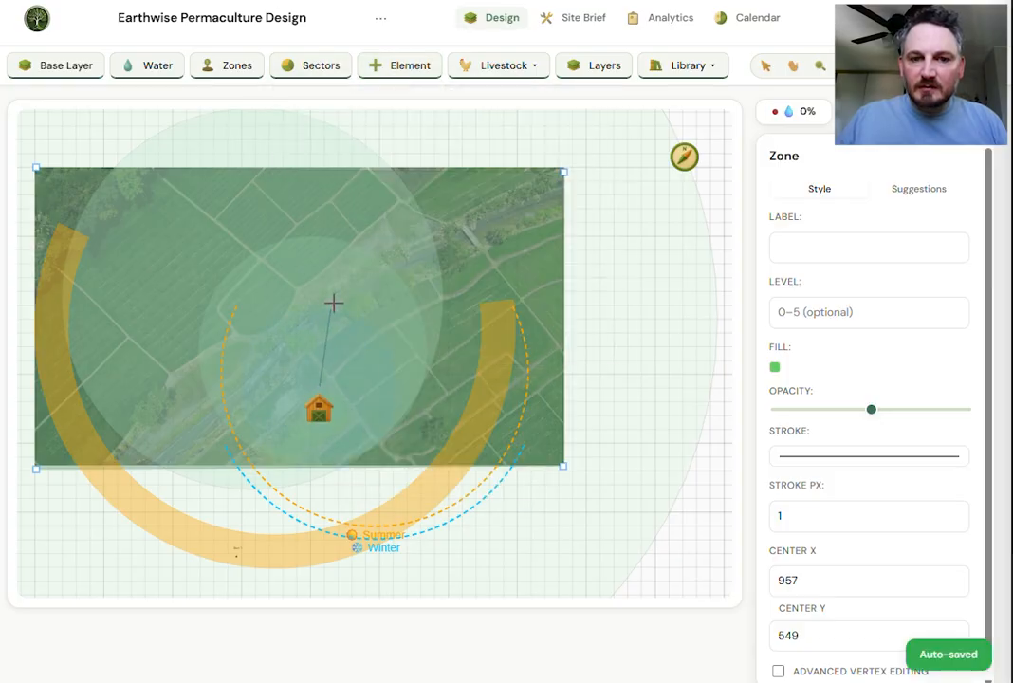
left_click(287, 229)
left_click(467, 283)
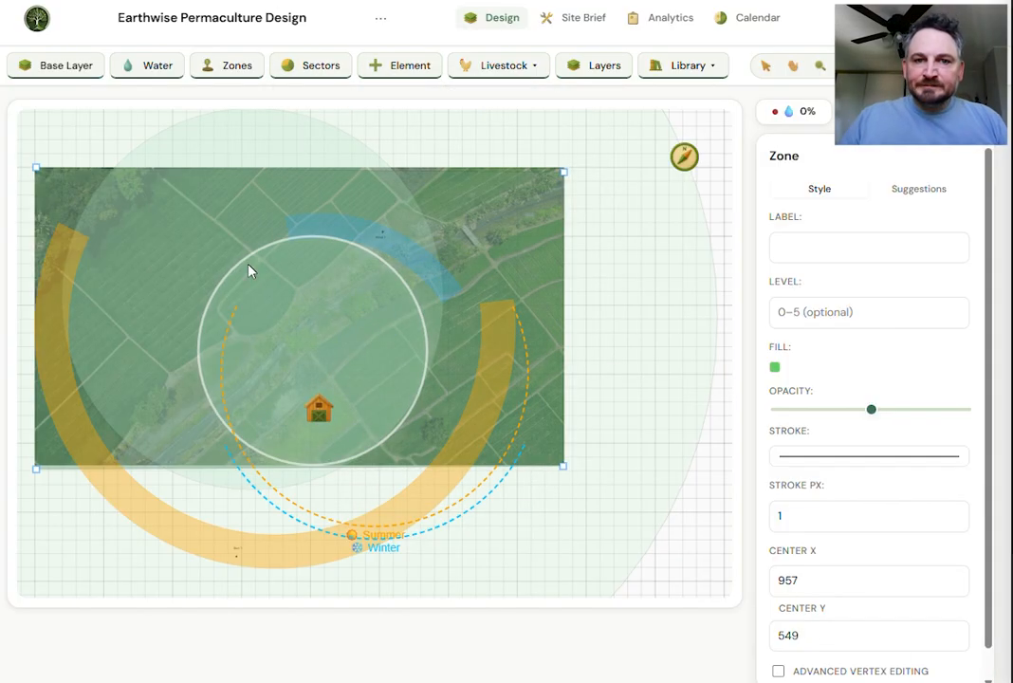
Add a tree in the lower-left part of the site image, west of the barn, and resize it to a small icon.
mouse_move(385, 64)
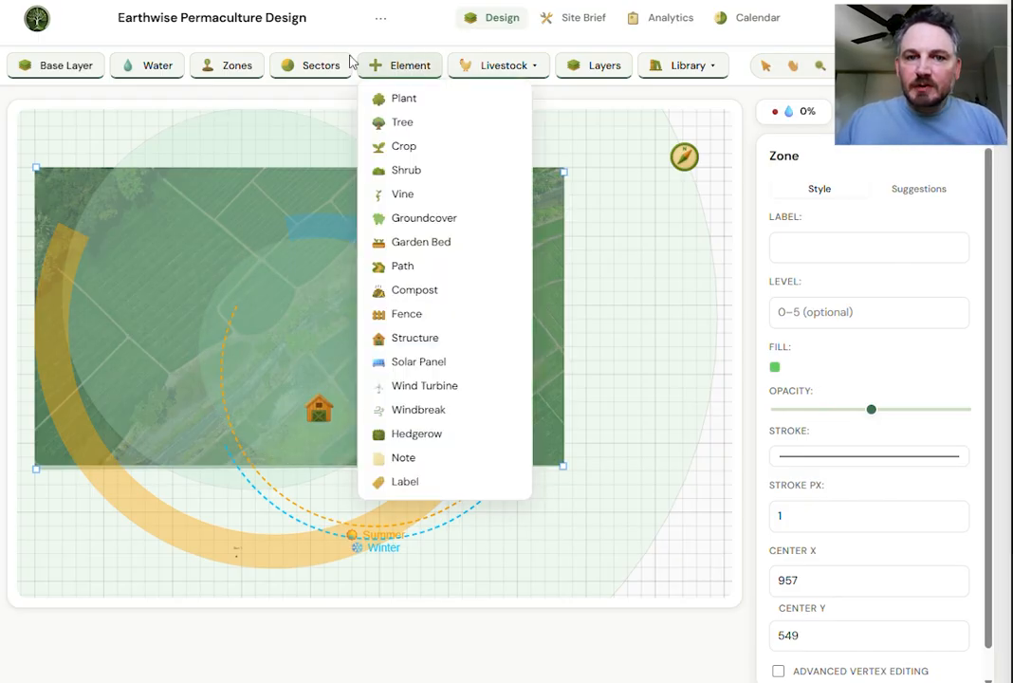
mouse_move(292, 74)
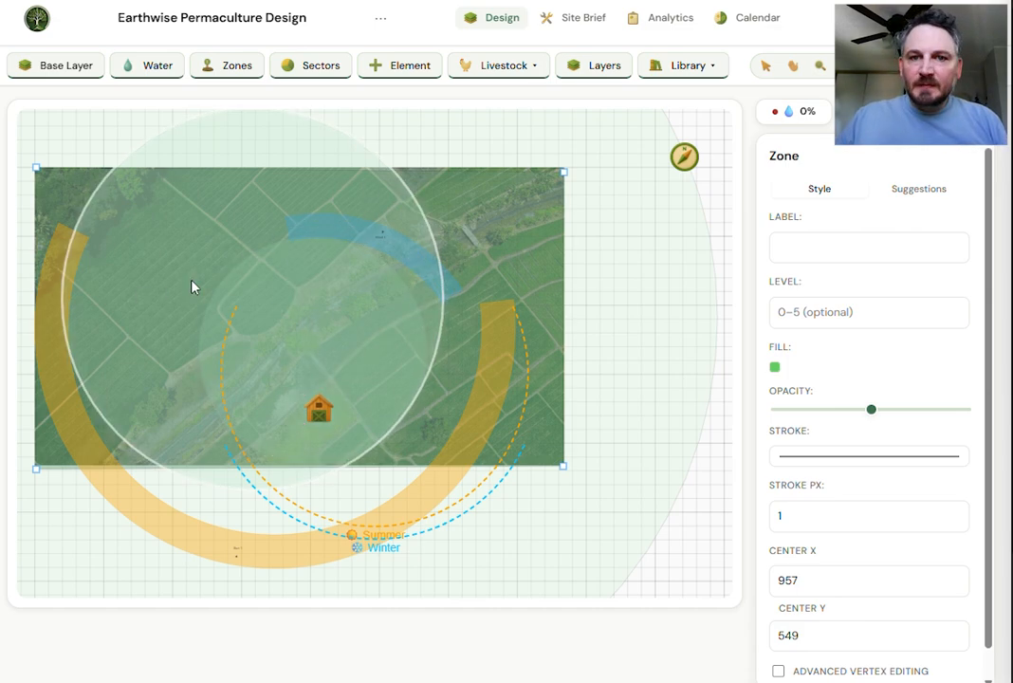
left_click(391, 63)
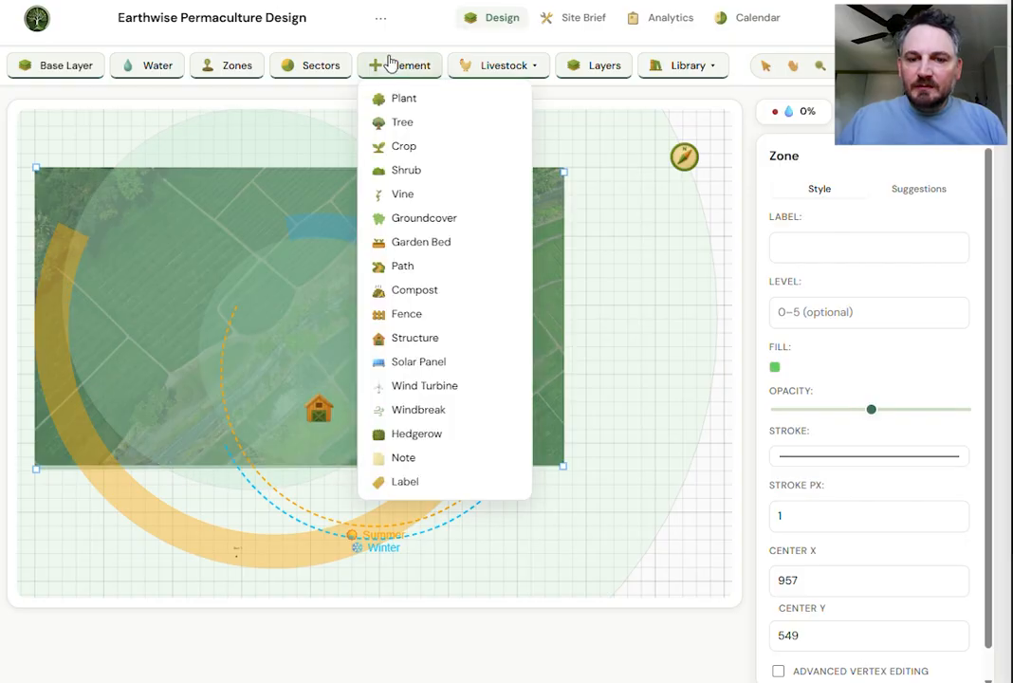
left_click(425, 127)
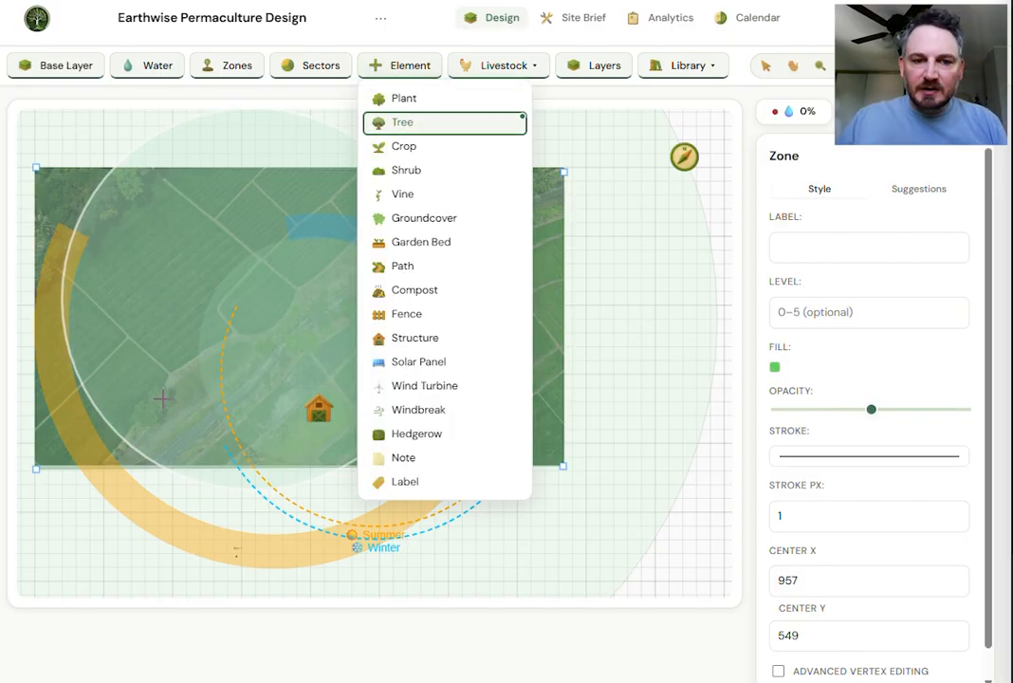
left_click(158, 408)
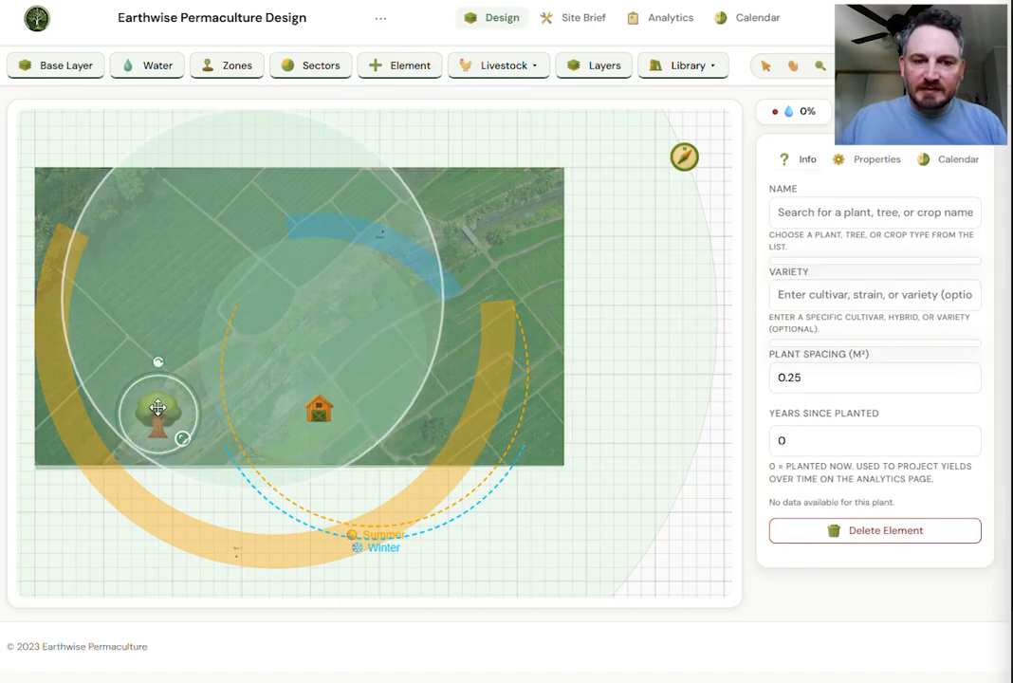
mouse_move(159, 416)
left_mouse_down()
mouse_move(155, 405)
mouse_move(170, 420)
left_mouse_up()
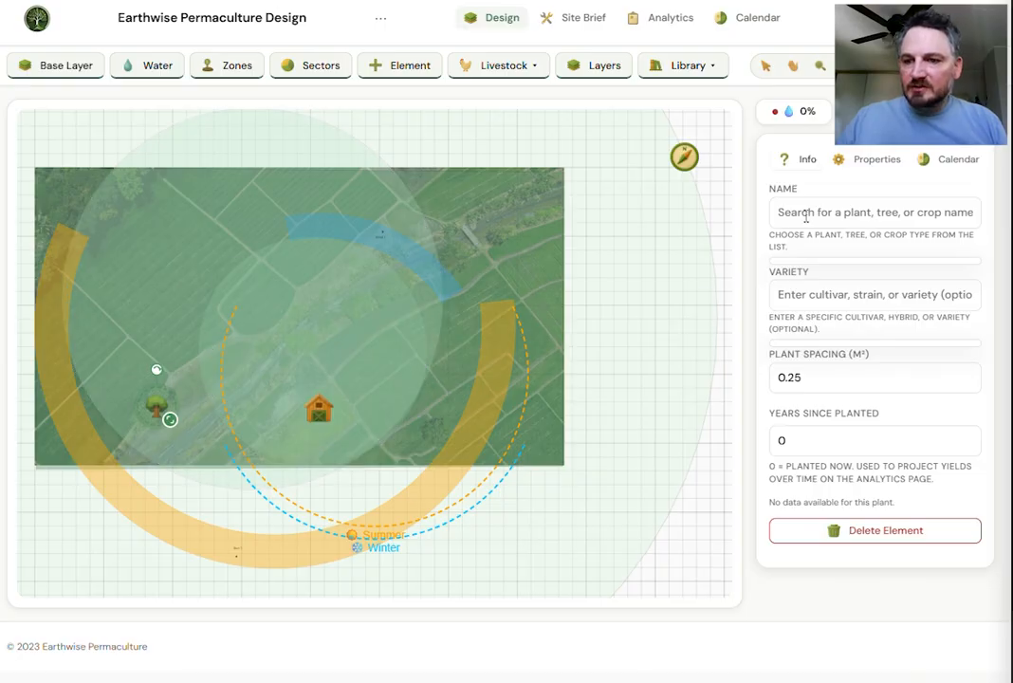
Name the tree Apple, set its years since planted to 8, and nudge it slightly to the right.
left_click(836, 441)
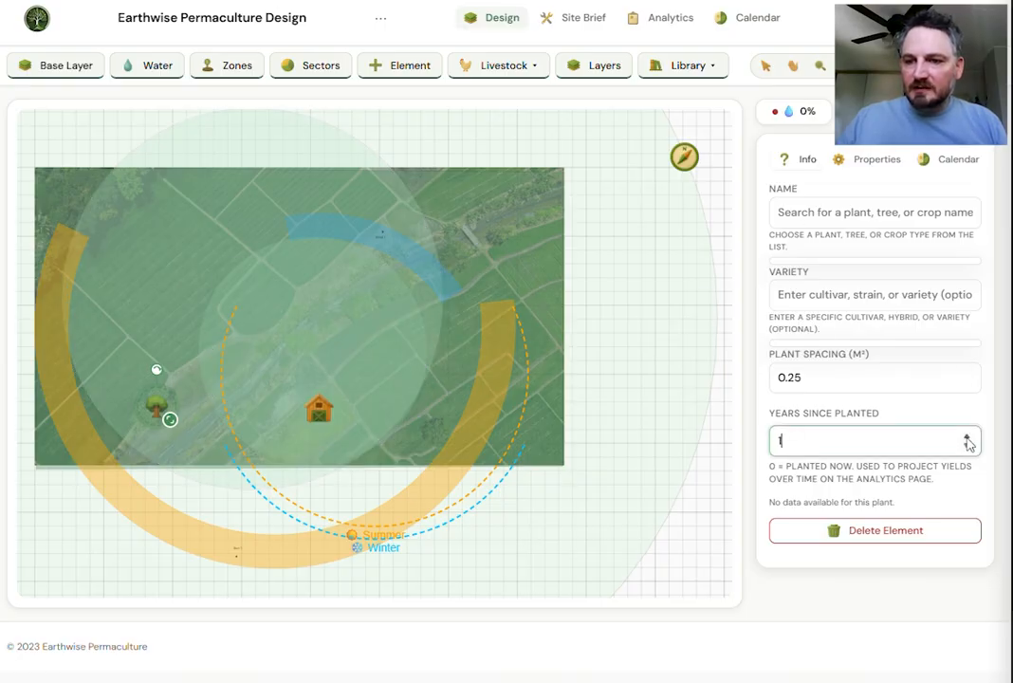
left_click(796, 211)
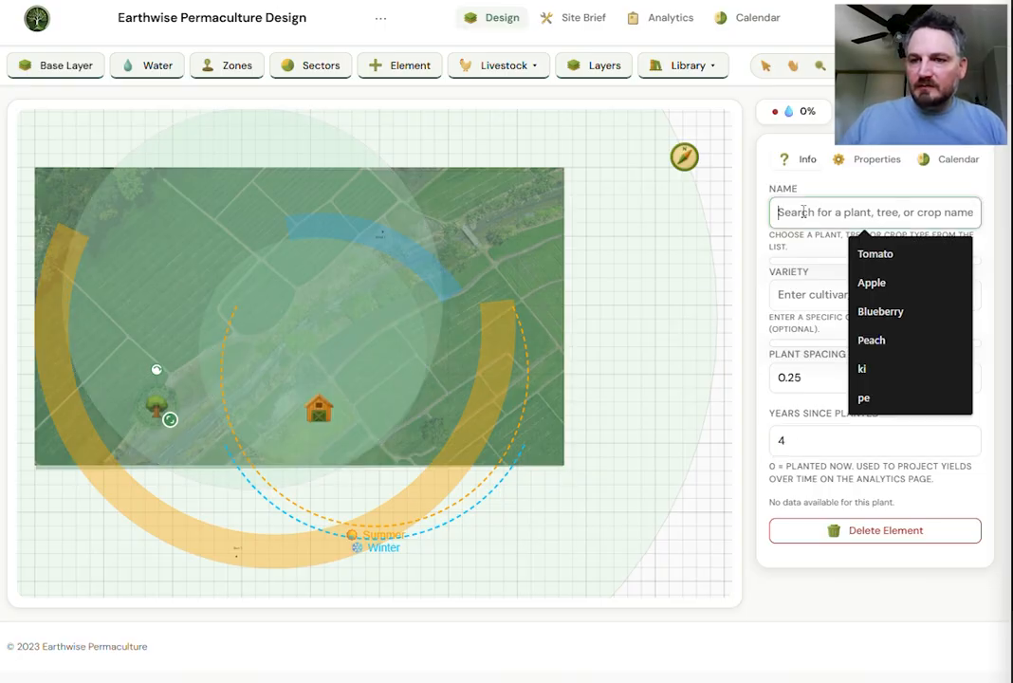
left_click(895, 284)
left_click(831, 277)
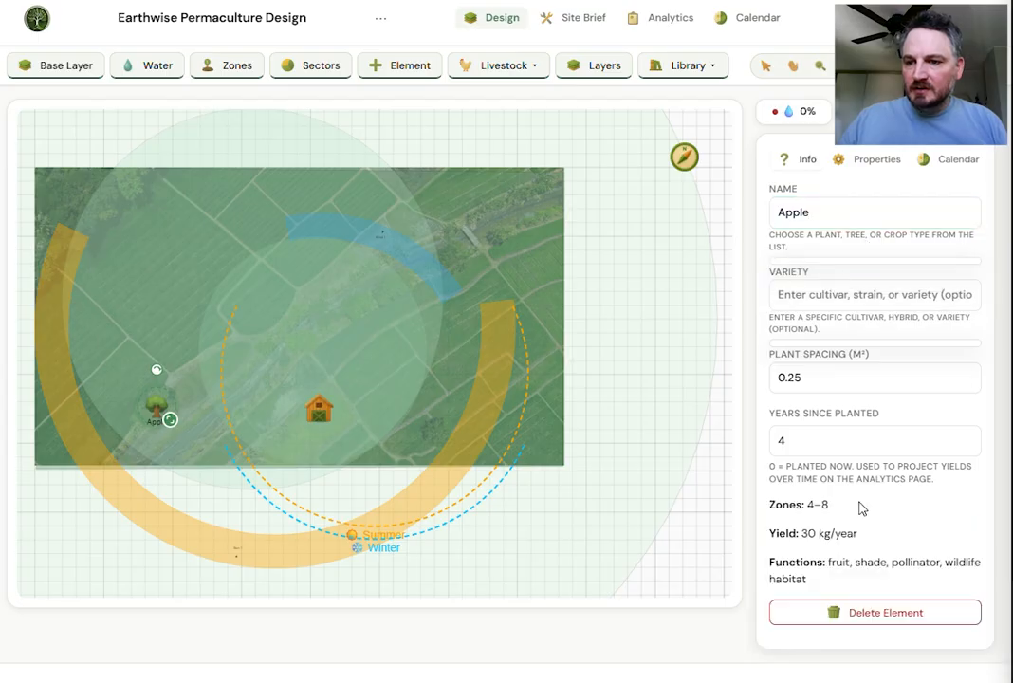
left_click(967, 437)
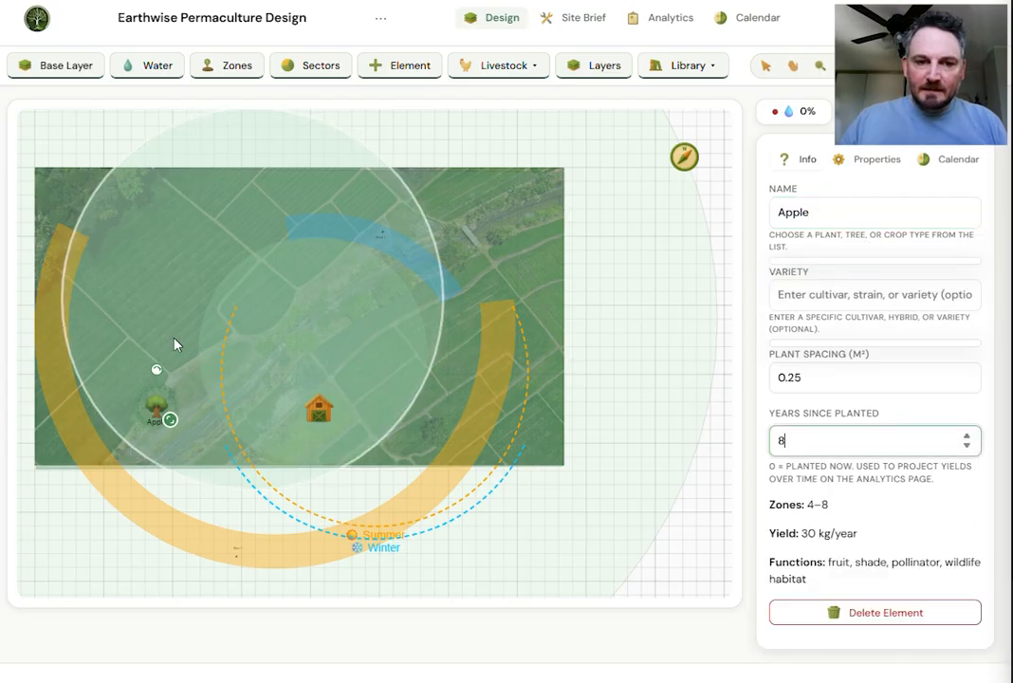
left_click(171, 366)
left_click(157, 409)
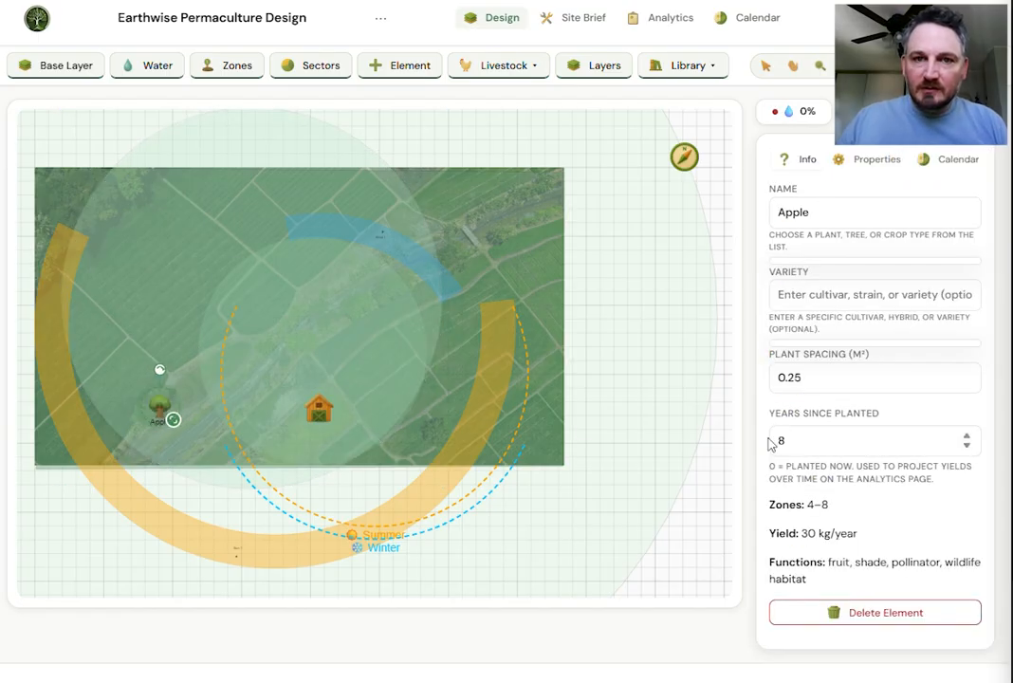
Add a second tree just above and to the right of the apple tree and name it Pear.
mouse_move(393, 74)
left_click(402, 124)
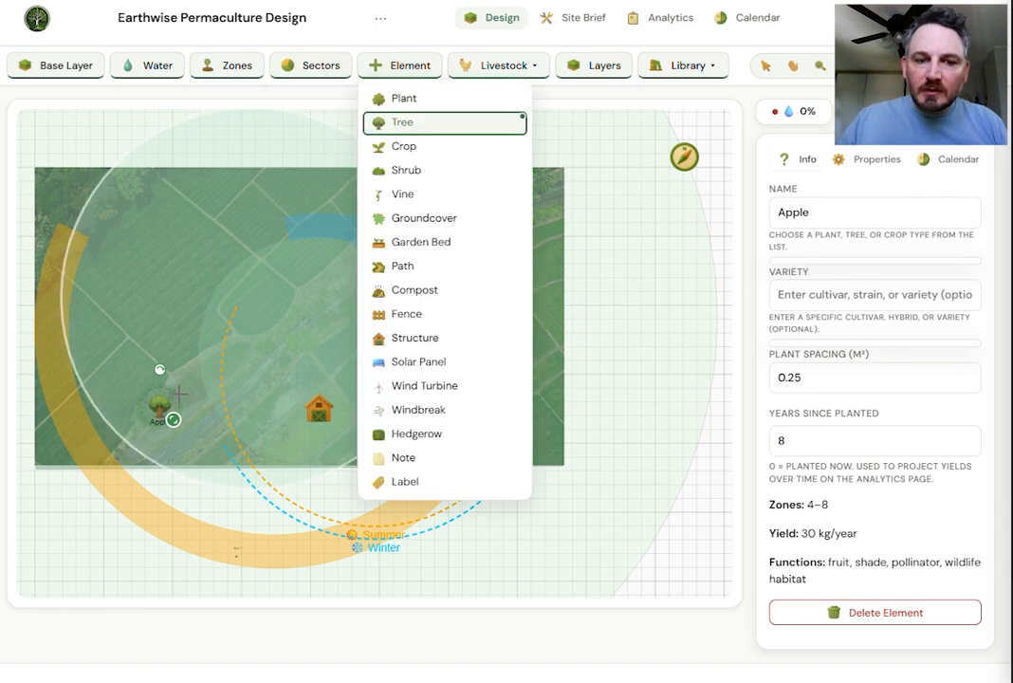
left_click(193, 386)
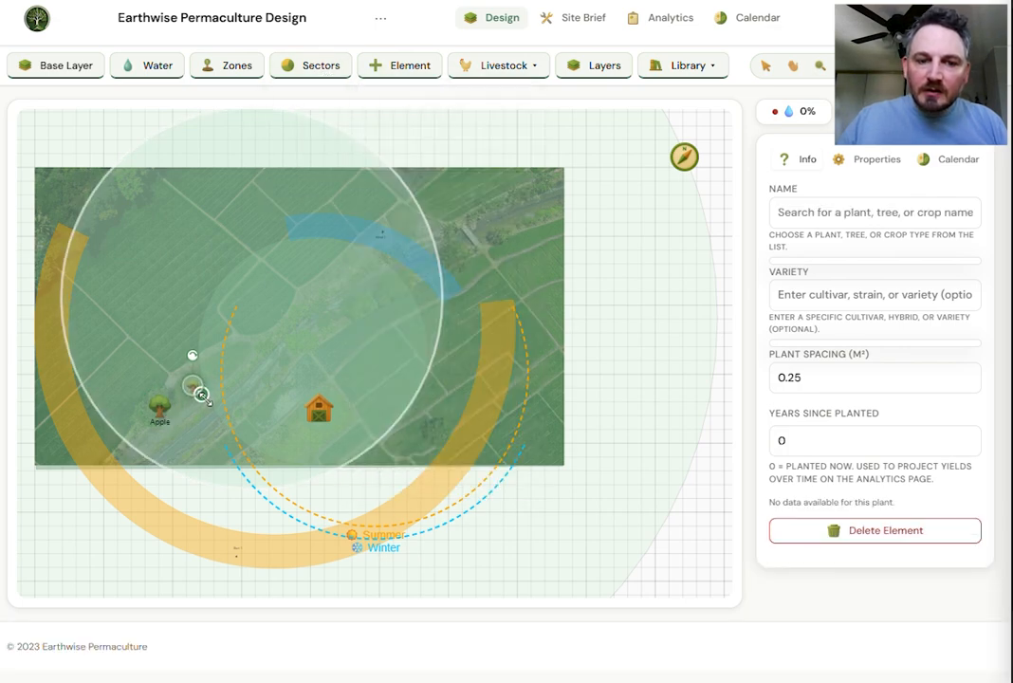
left_click(839, 213)
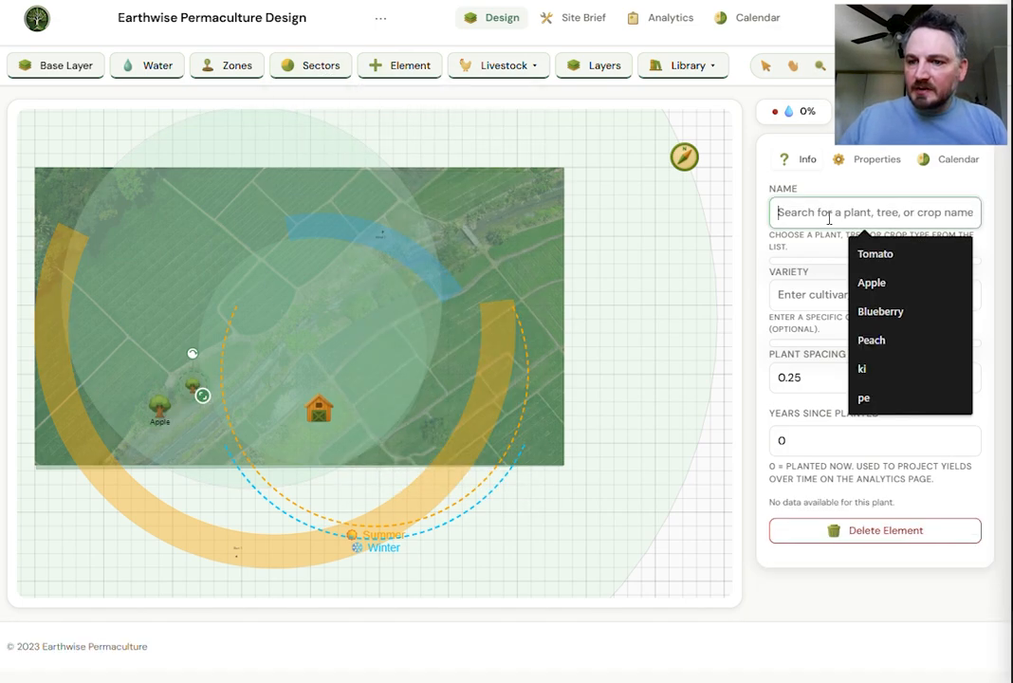
left_click(864, 397)
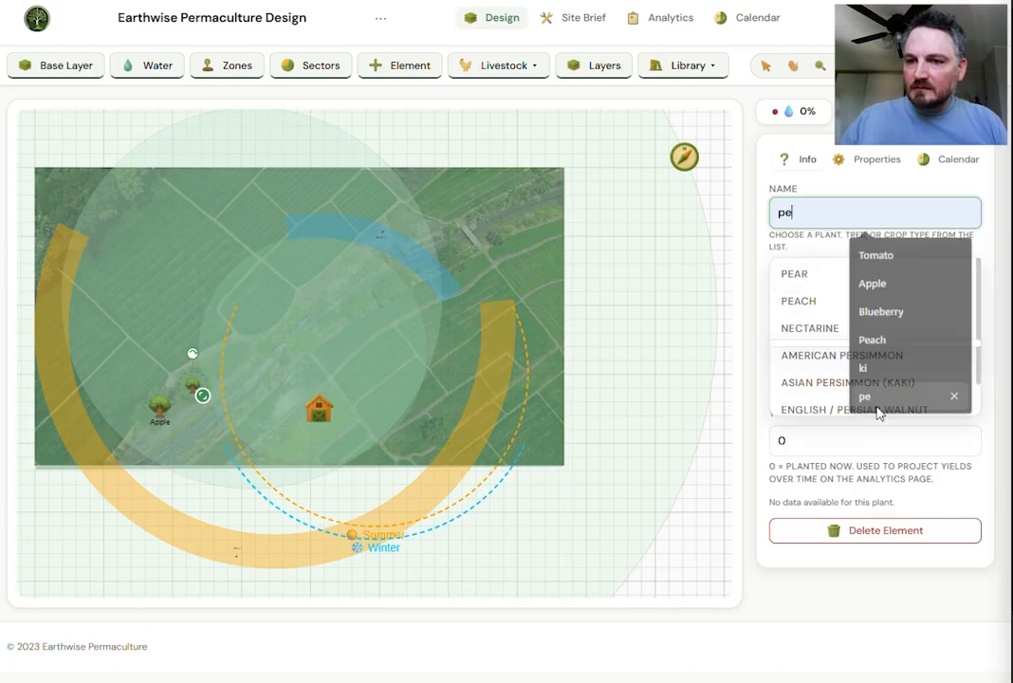
left_click(810, 281)
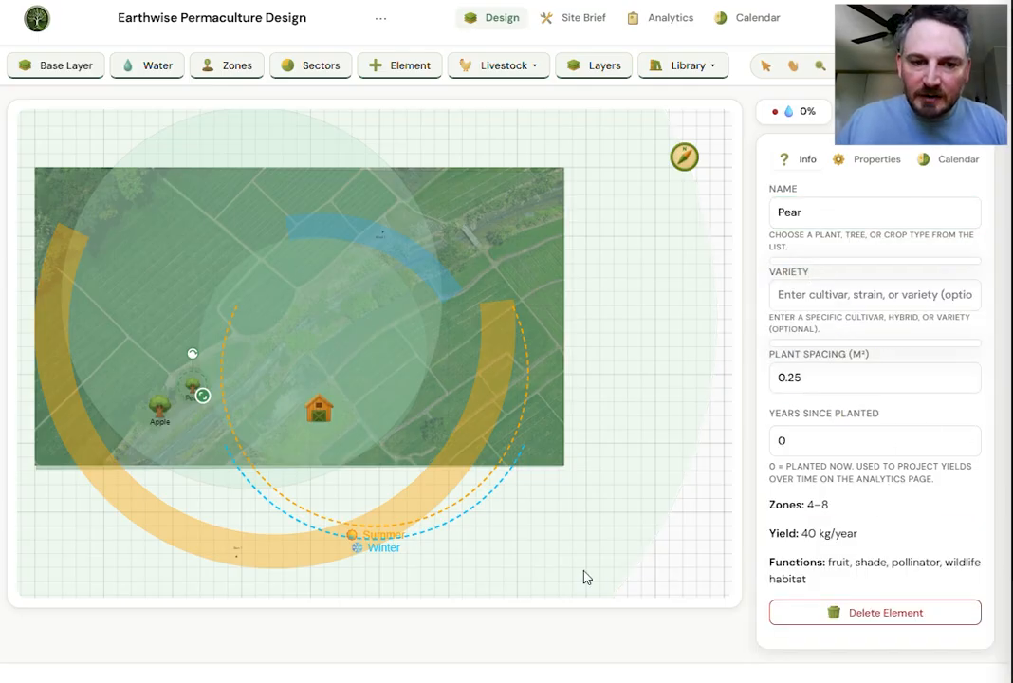
left_click(167, 348)
left_click(193, 386)
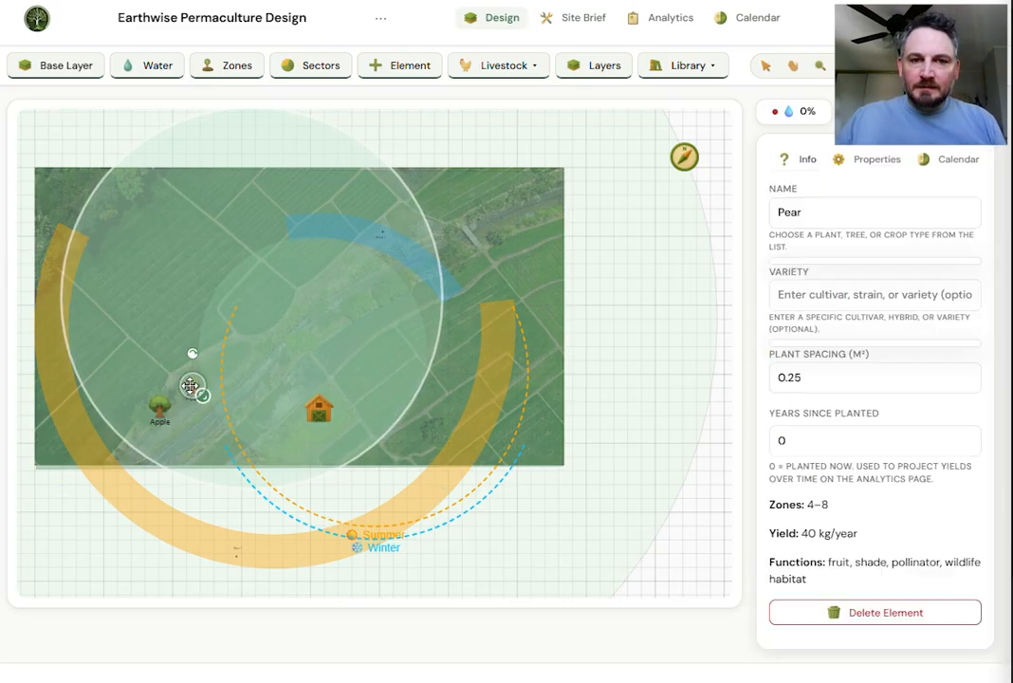
Add a vine element and place it against the right side of the barn.
mouse_move(406, 84)
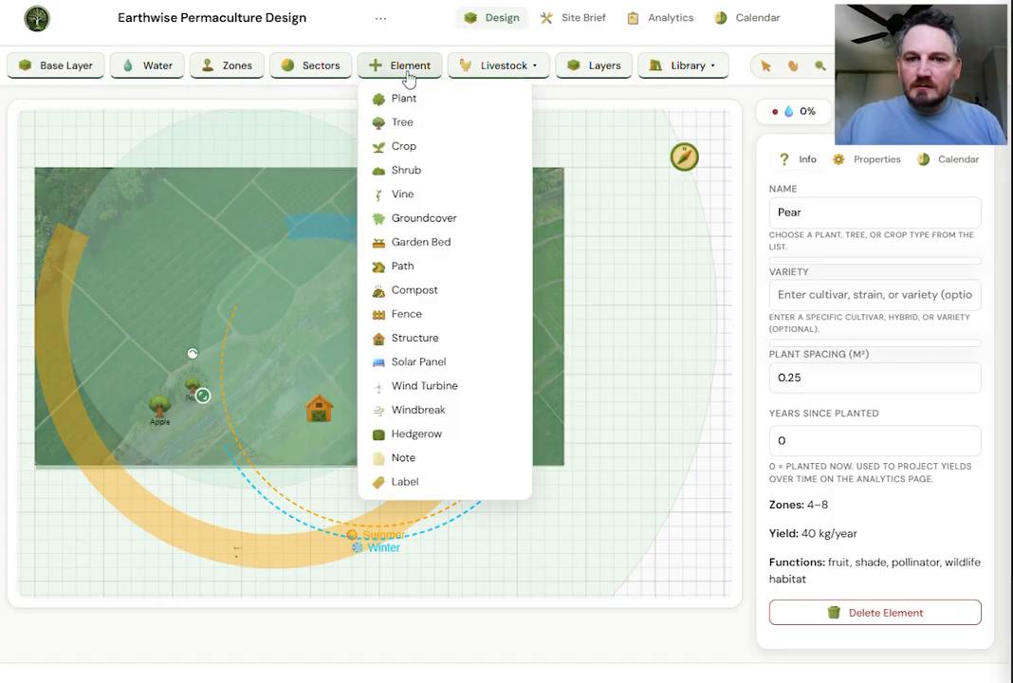
left_click(408, 195)
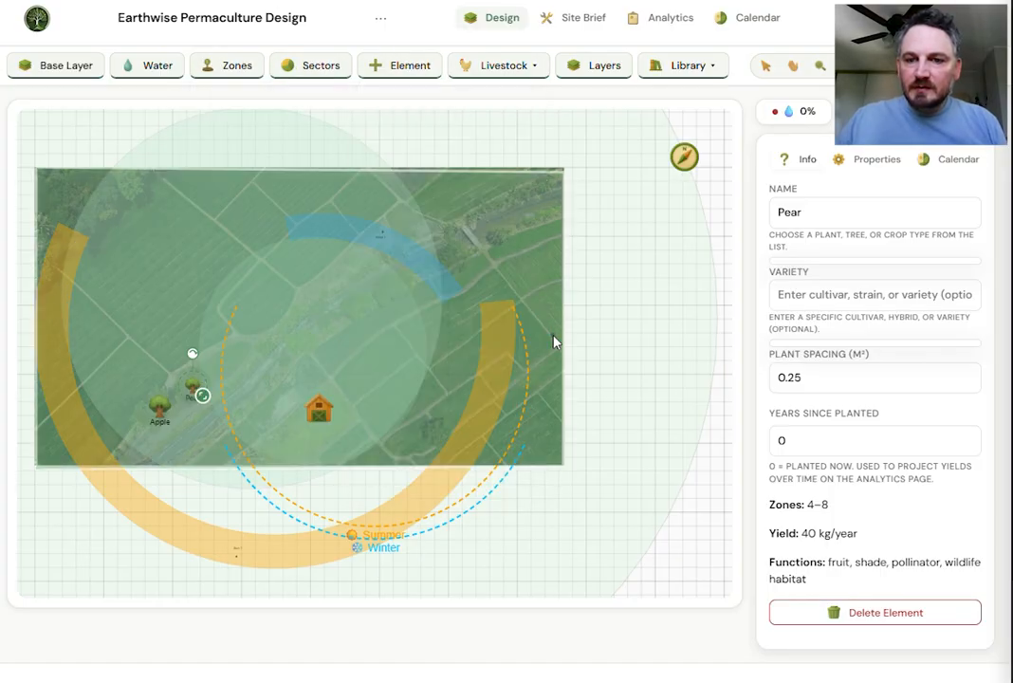
left_click(552, 338)
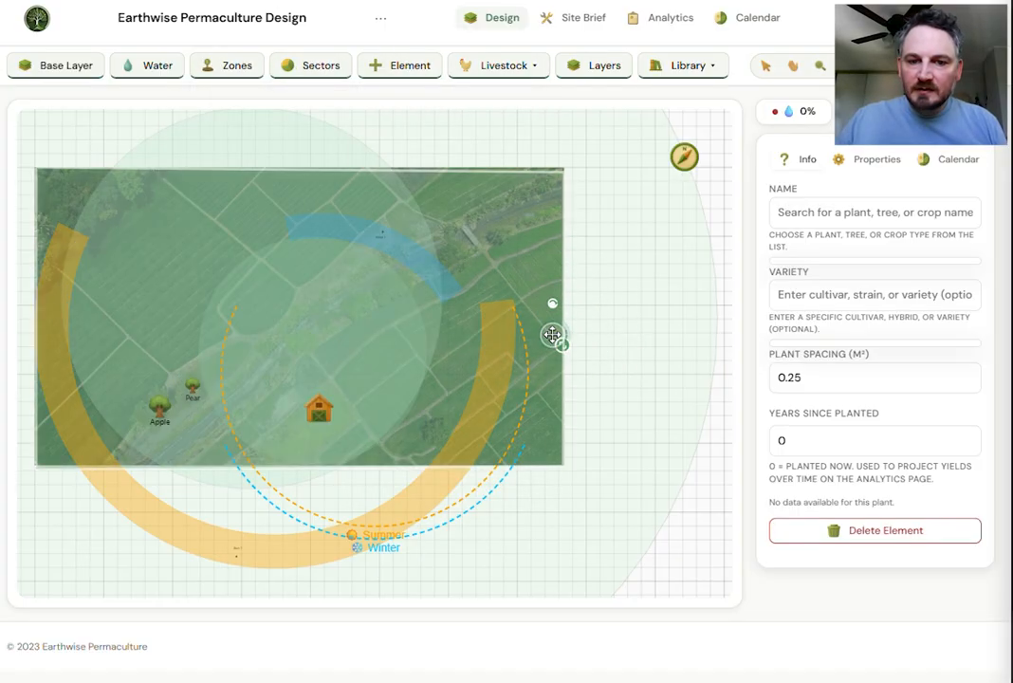
left_click_drag(551, 337, 337, 415)
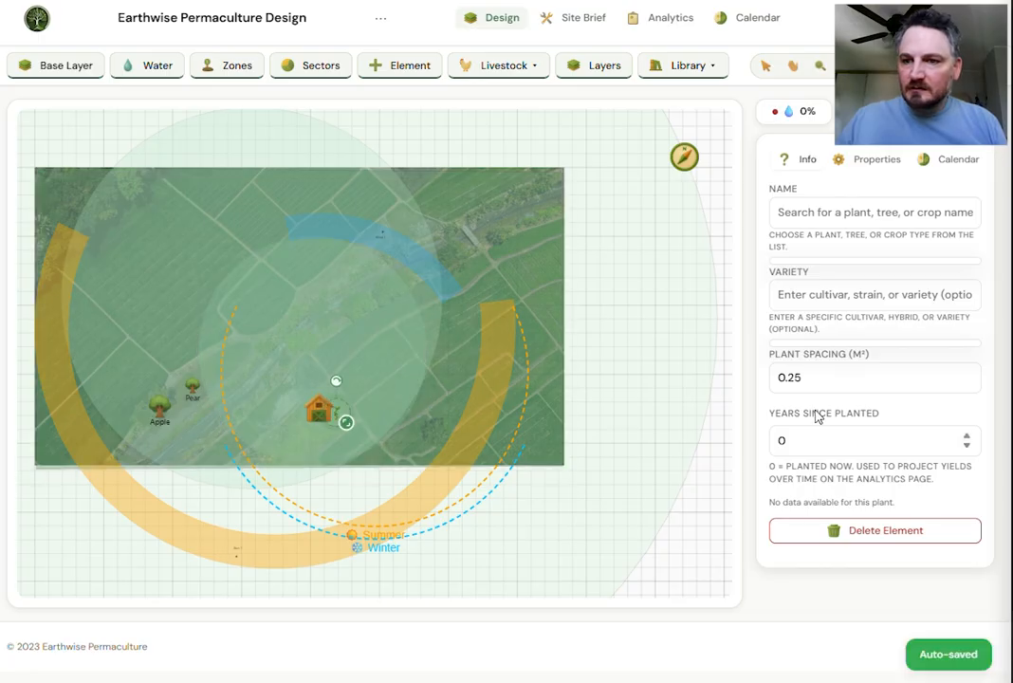
Assign Hardy Kiwi as the plant name of the vine beside the barn.
left_click(823, 215)
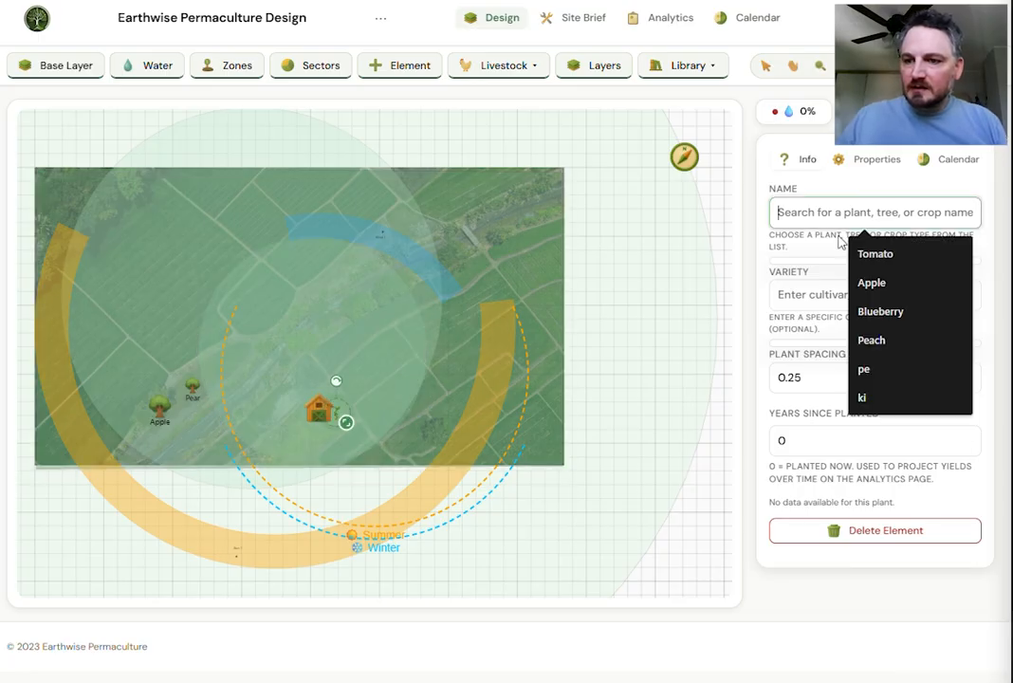
left_click(862, 398)
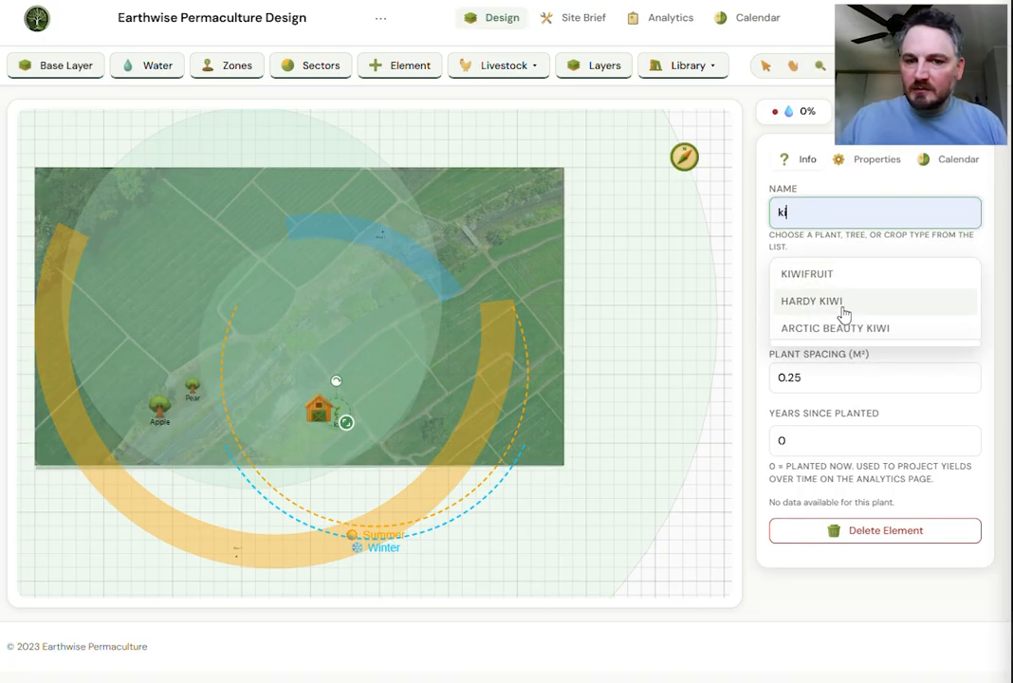
left_click(844, 314)
left_click(359, 330)
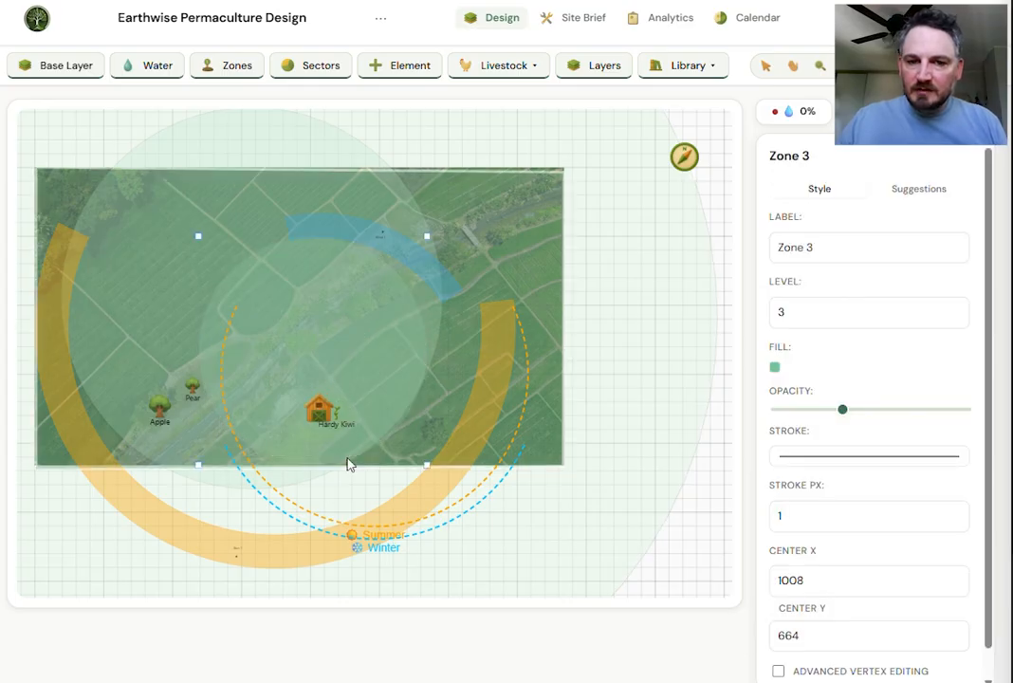
left_click(330, 412)
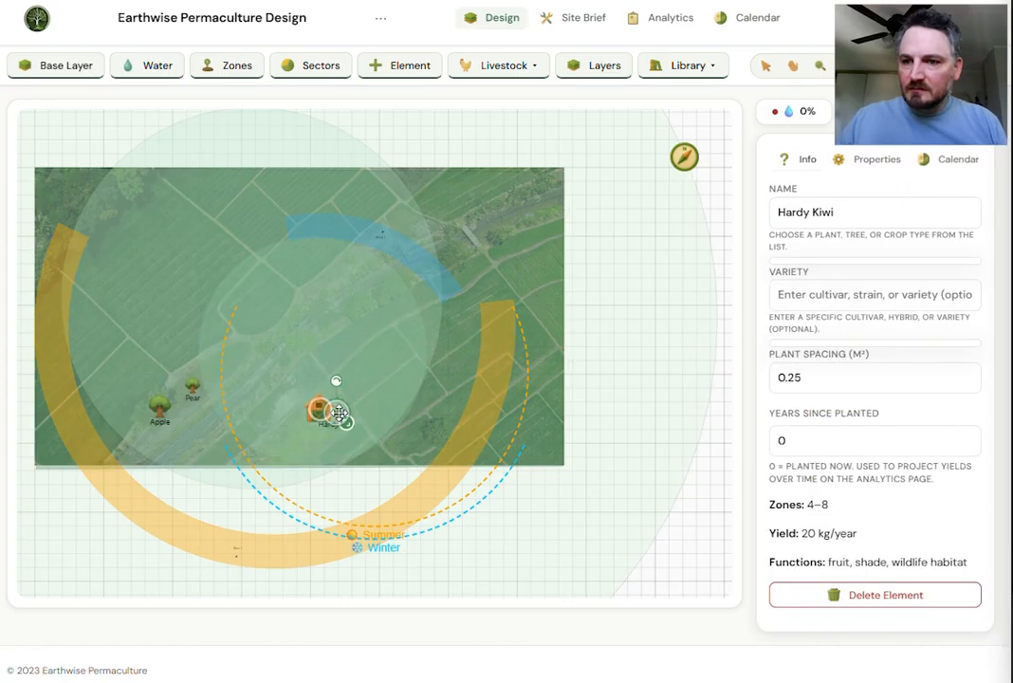
left_click(855, 294)
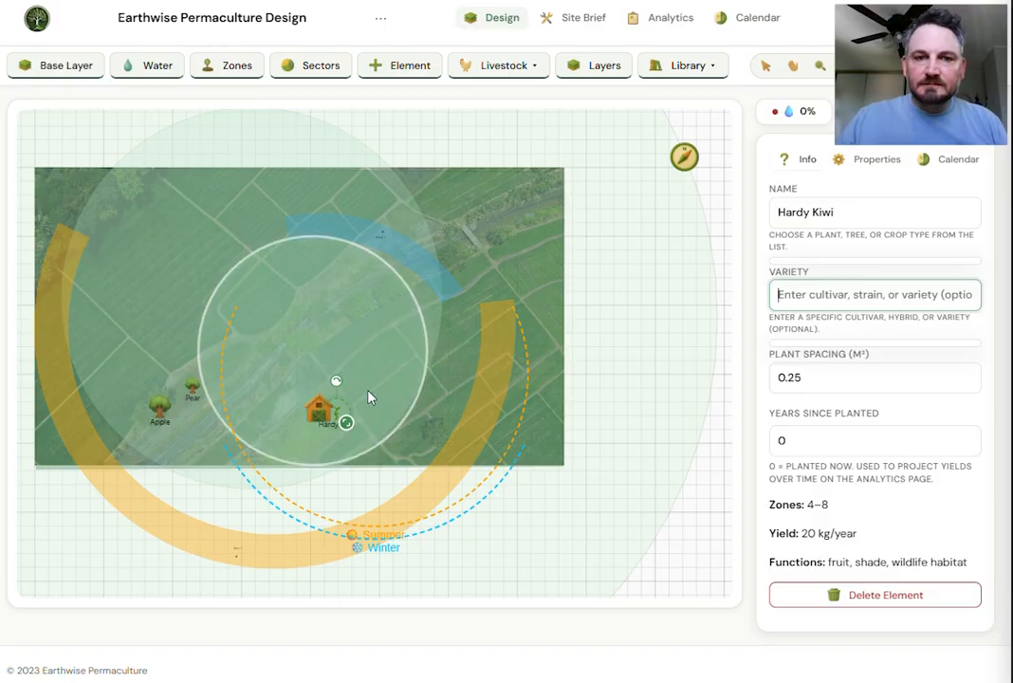
Draw a crop polygon along the borders of the field above the apple and pear trees and name it Tomato.
mouse_move(408, 71)
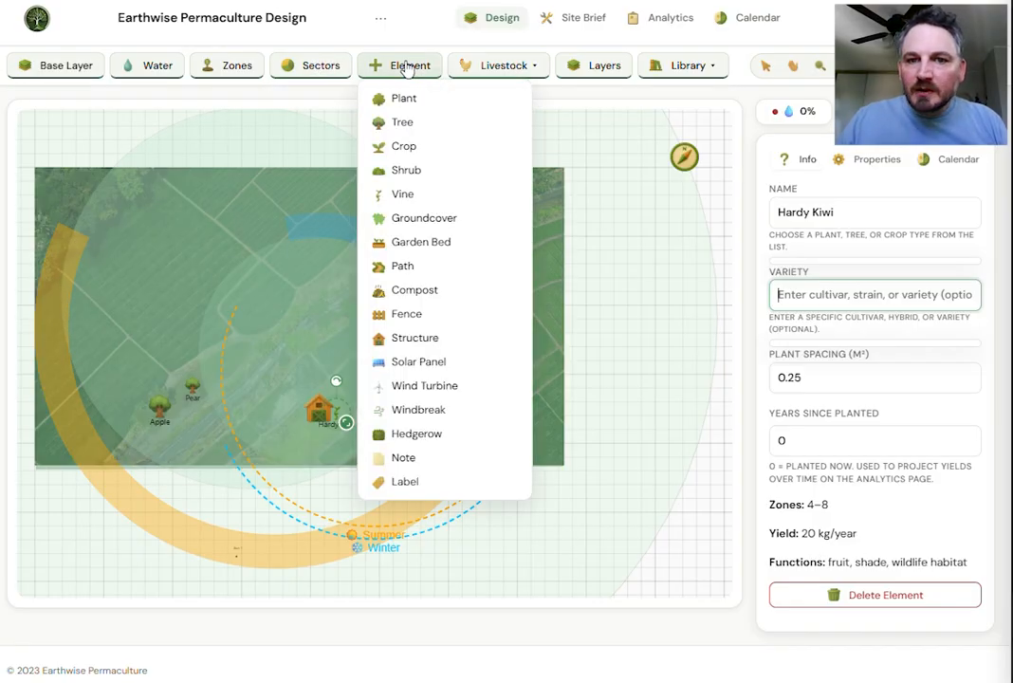
left_click(400, 148)
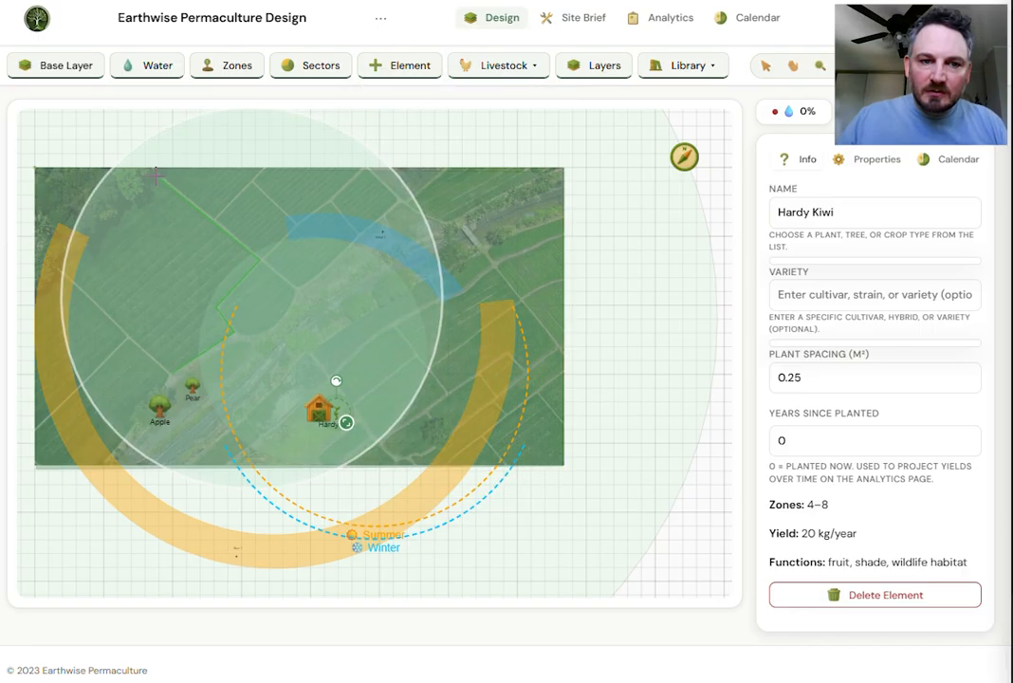
double_click(171, 372)
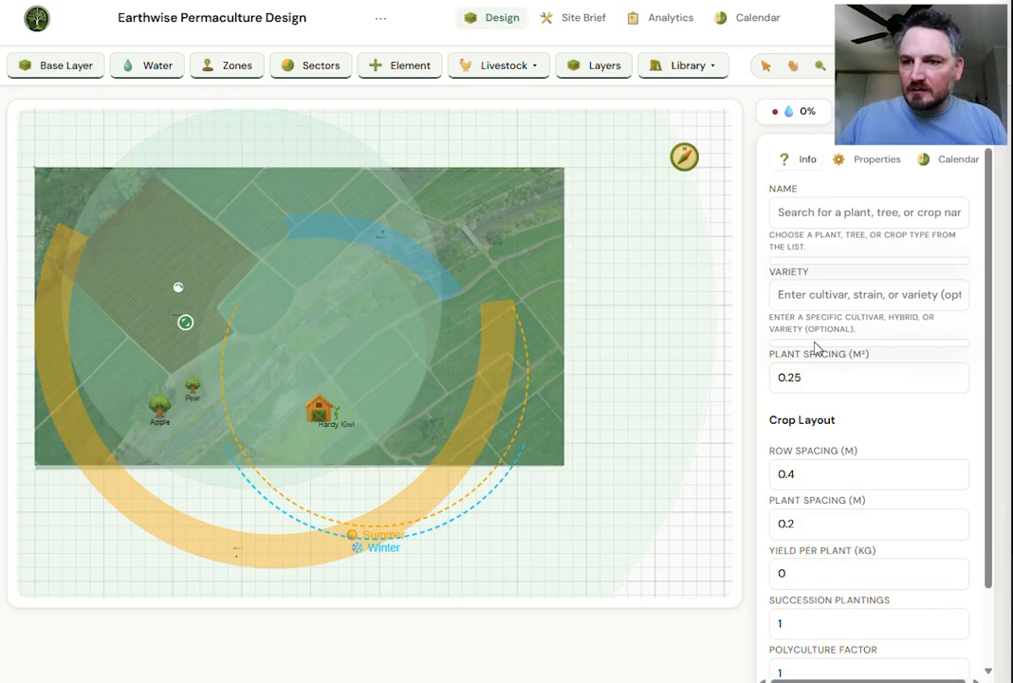
left_click(837, 218)
left_click(887, 262)
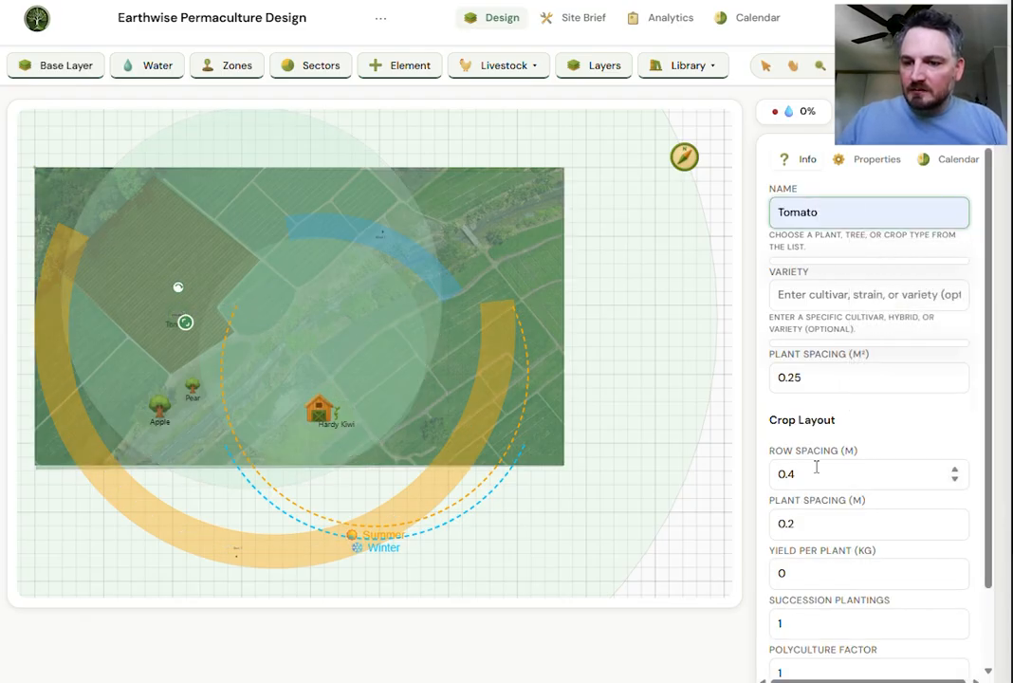
scroll(839, 622, "down", 1)
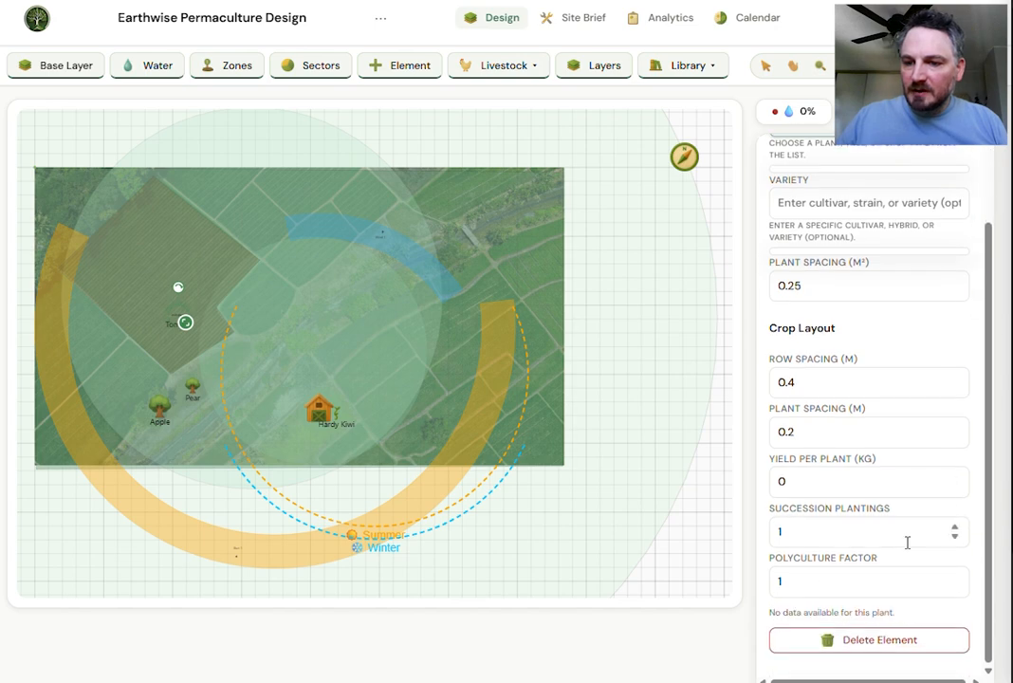
Set the polyculture factor of the tomato crop to 3.
left_click(954, 580)
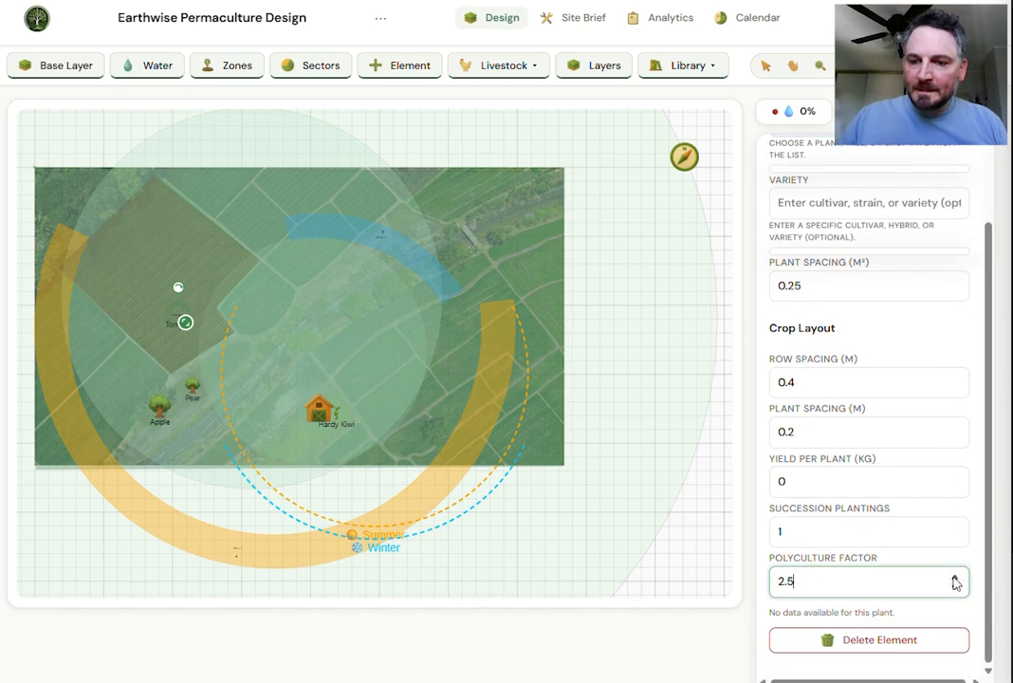
left_click(955, 578)
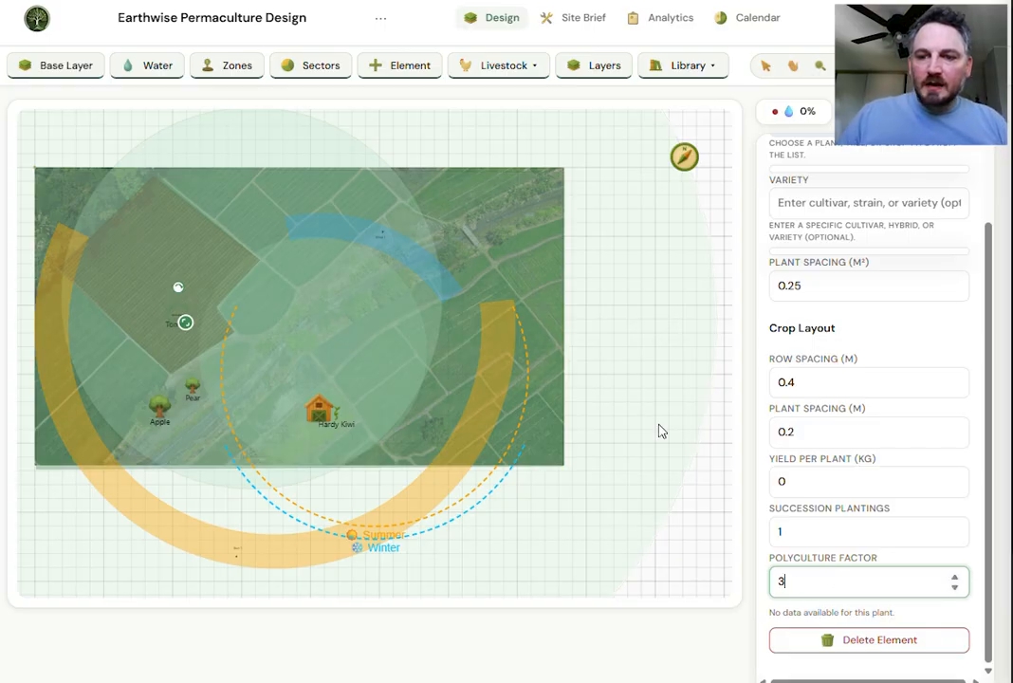
scroll(840, 390, "up", 1)
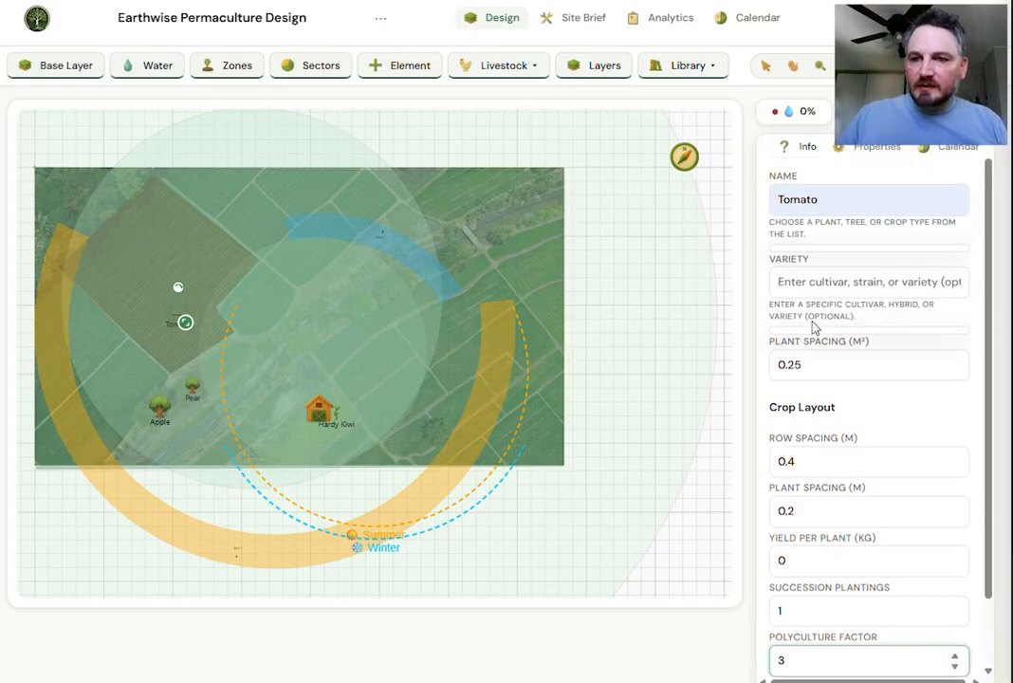
Add a compost element just below and to the left of the barn.
left_click(422, 65)
left_click(431, 296)
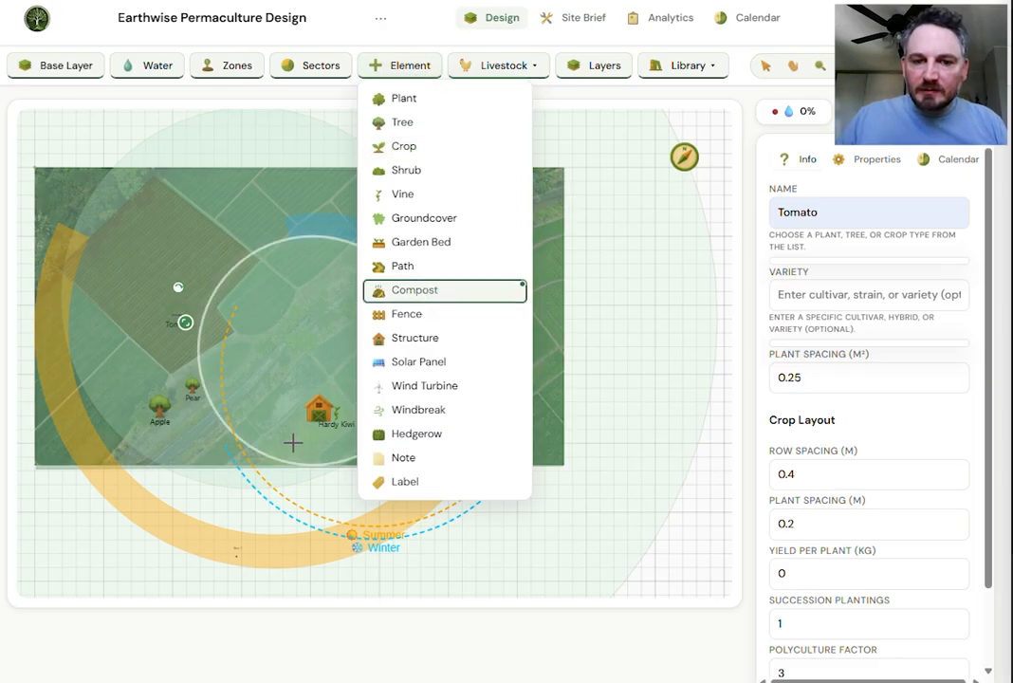
left_click(298, 438)
Add a solar panel and place it just above the barn.
left_click(410, 65)
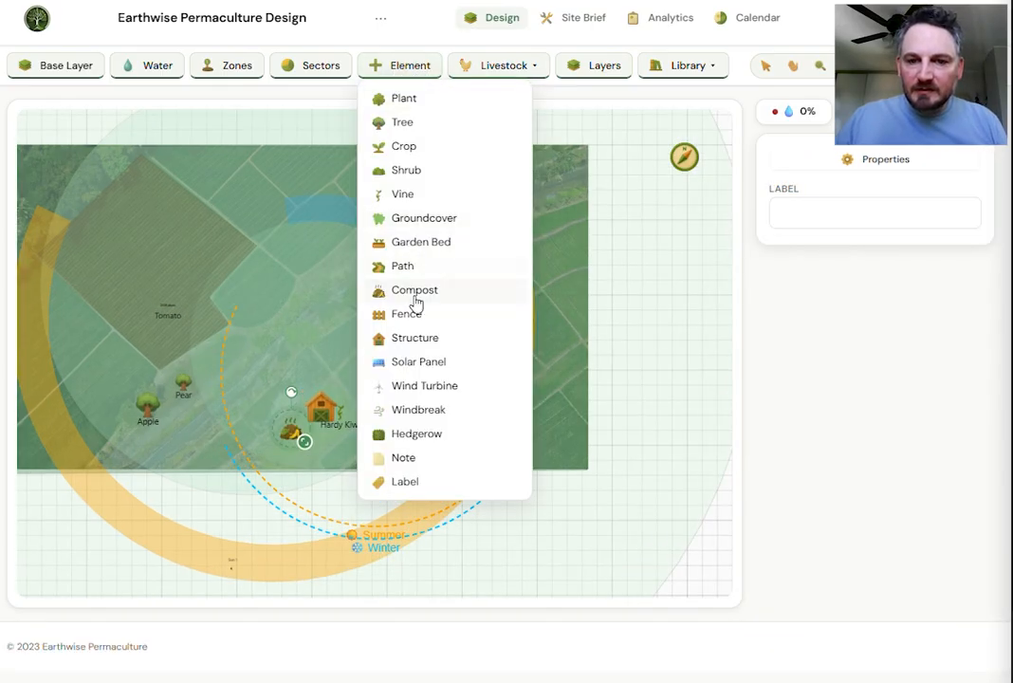
left_click(418, 361)
left_click(553, 348)
left_click_drag(552, 347, 314, 373)
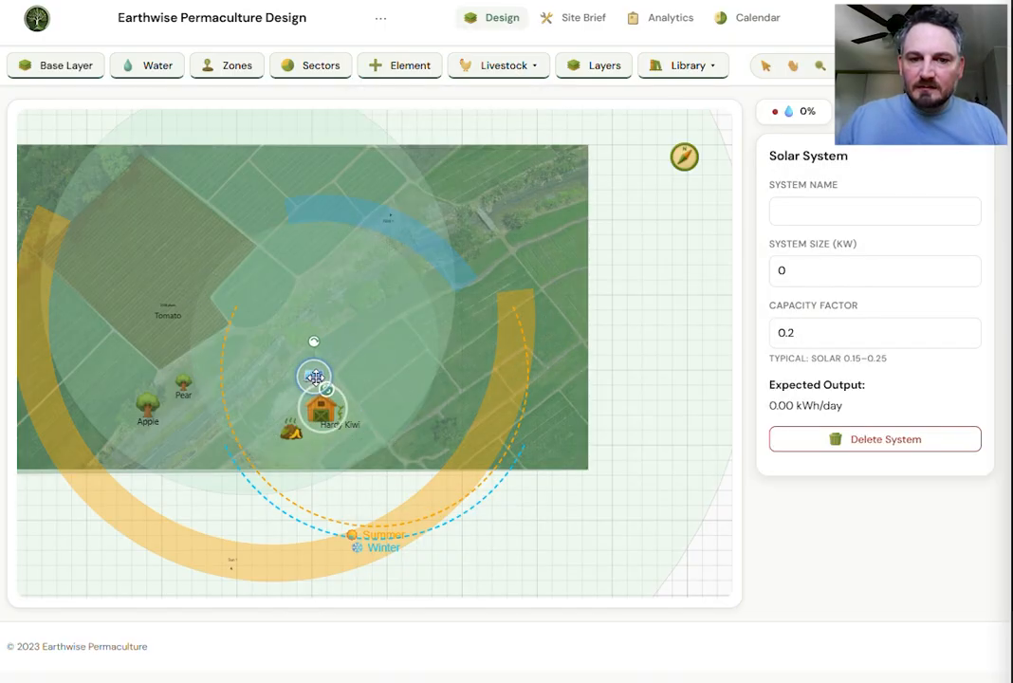
Draw a Major Flow water arrow from the upper right edge of the aerial image down-left along the creek to the wind sector.
left_click(369, 76)
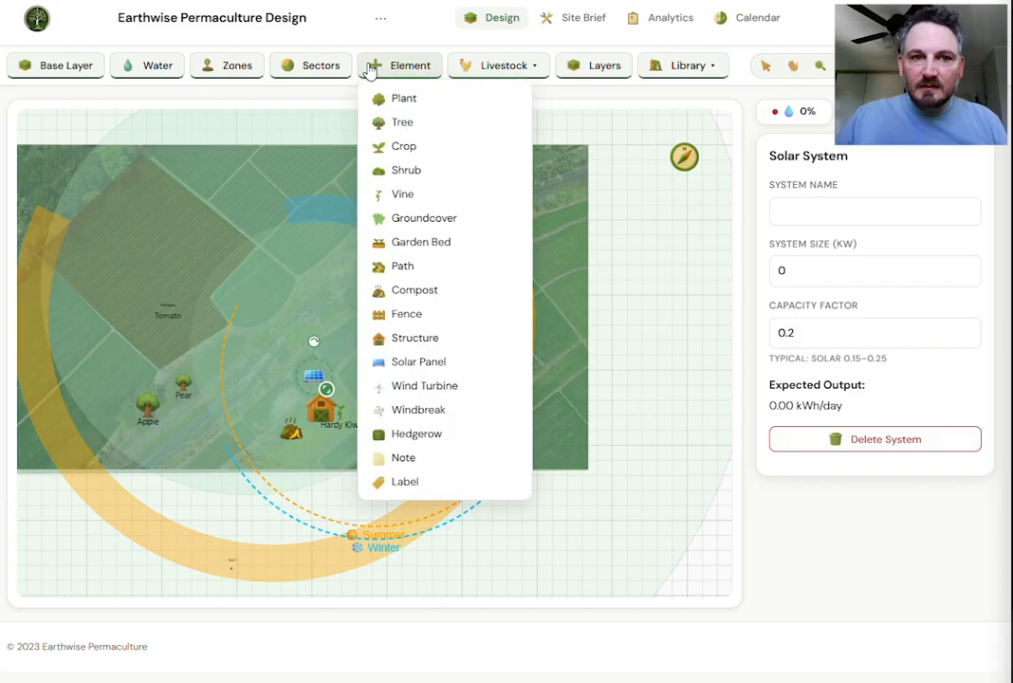
mouse_move(152, 79)
mouse_move(158, 101)
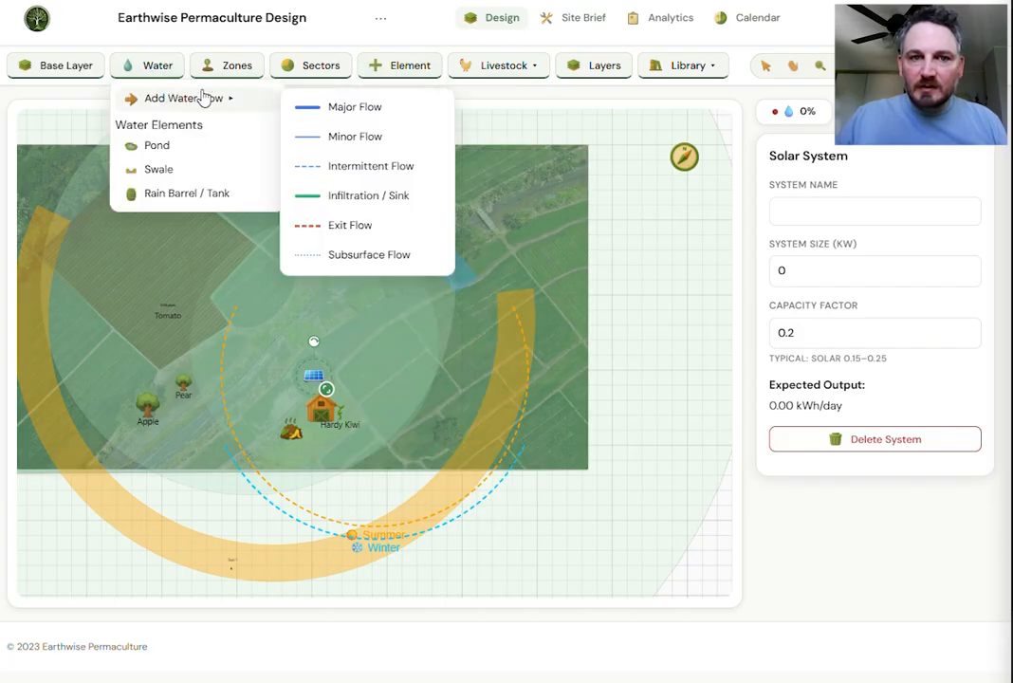
left_click(332, 109)
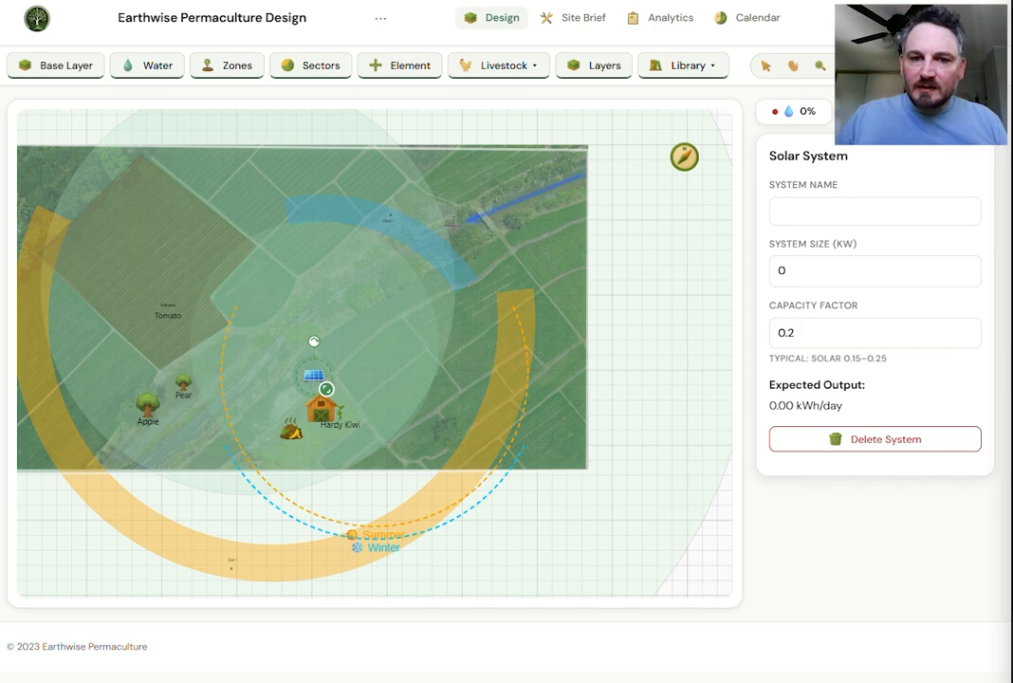
mouse_move(454, 221)
left_mouse_down()
mouse_move(408, 247)
mouse_move(456, 233)
left_mouse_up()
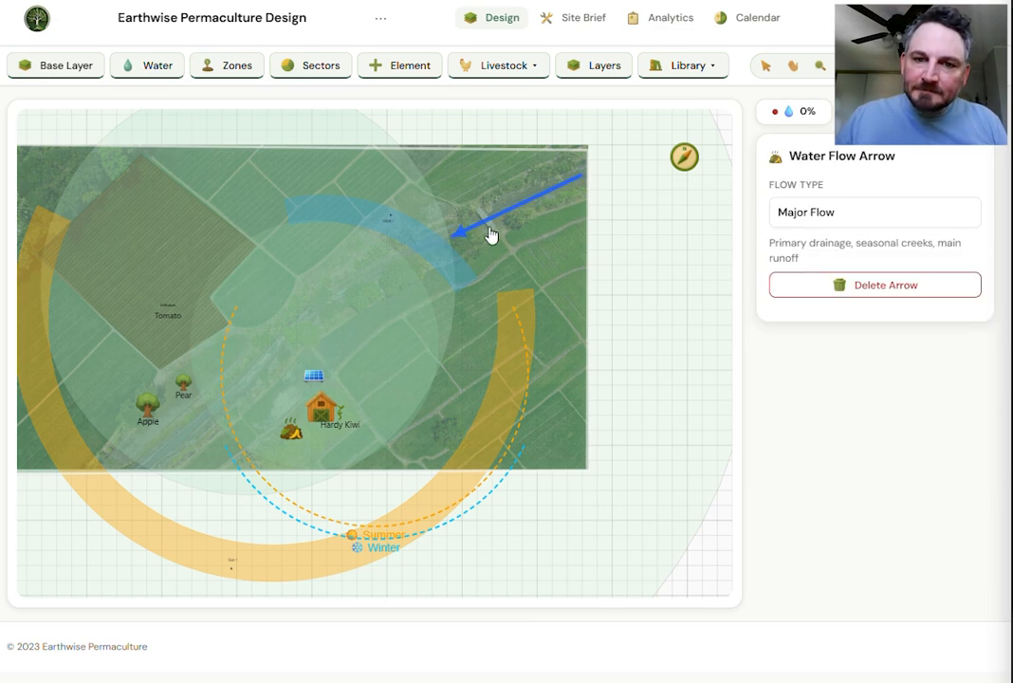
Add an enlarged pond just below the major flow arrow and draw a swale from the arrow to the pond.
left_click(131, 70)
mouse_move(177, 108)
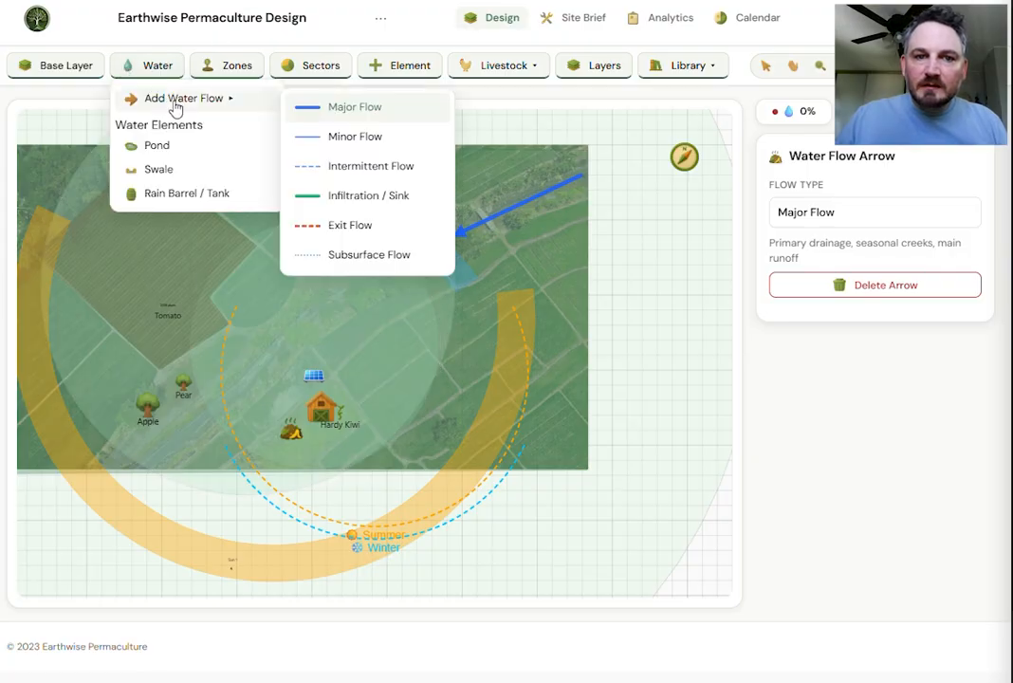
left_click(160, 149)
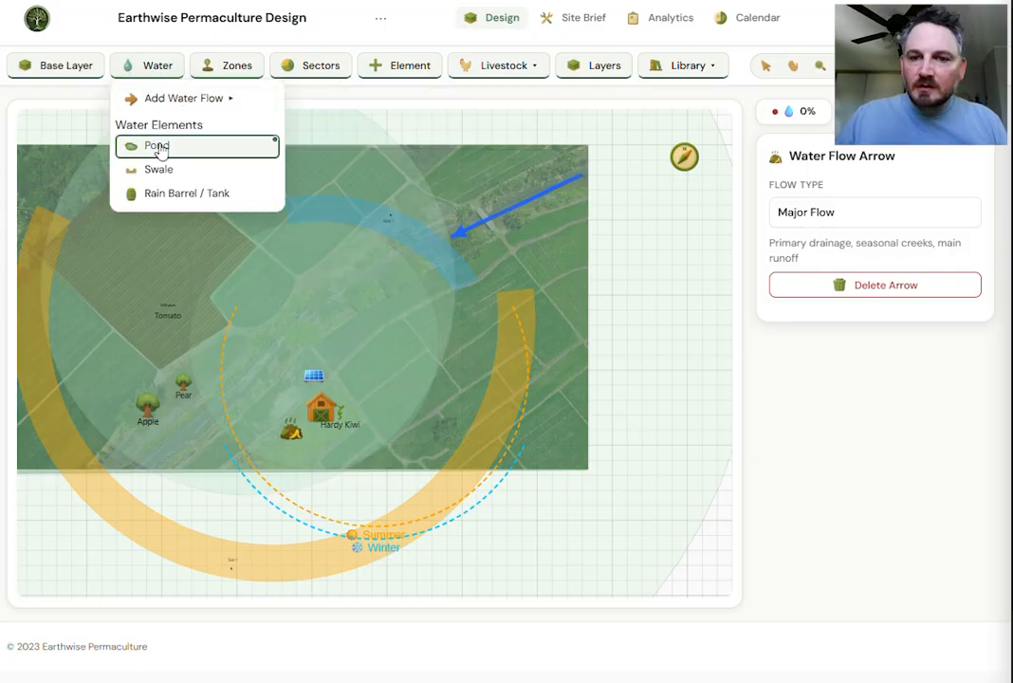
left_click(522, 254)
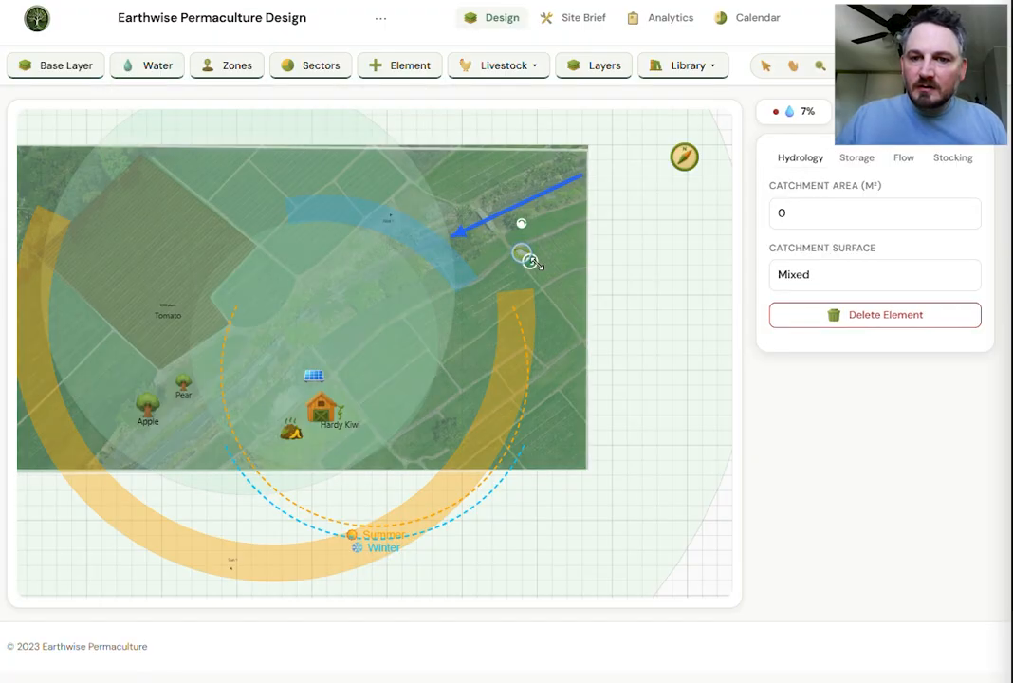
mouse_move(521, 253)
left_mouse_down()
mouse_move(518, 239)
mouse_move(516, 249)
left_mouse_up()
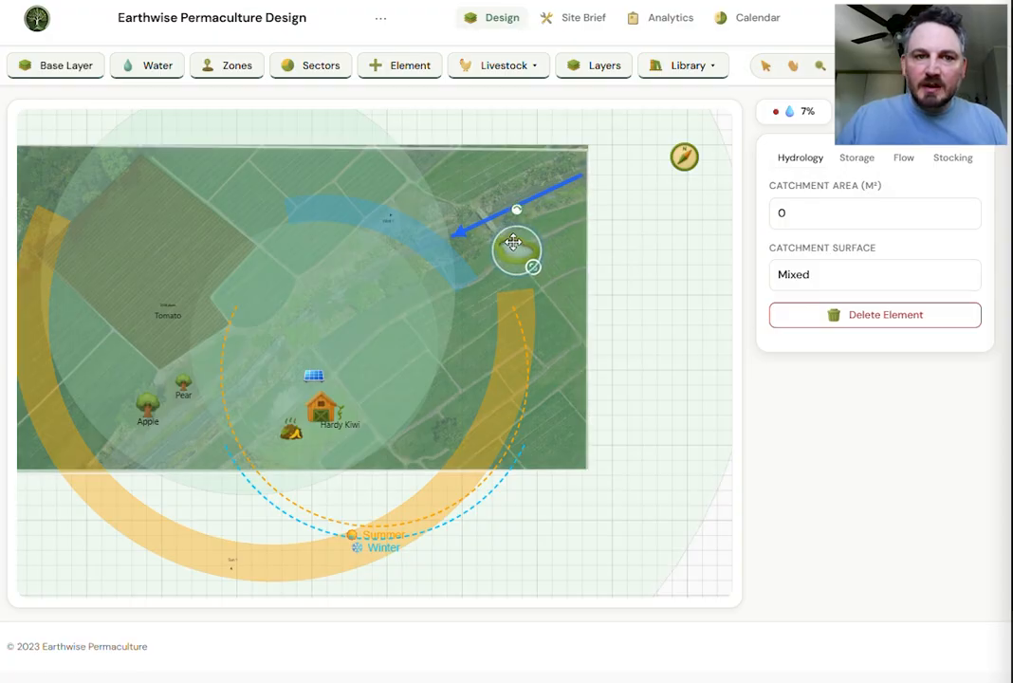
left_click(157, 63)
left_click(159, 169)
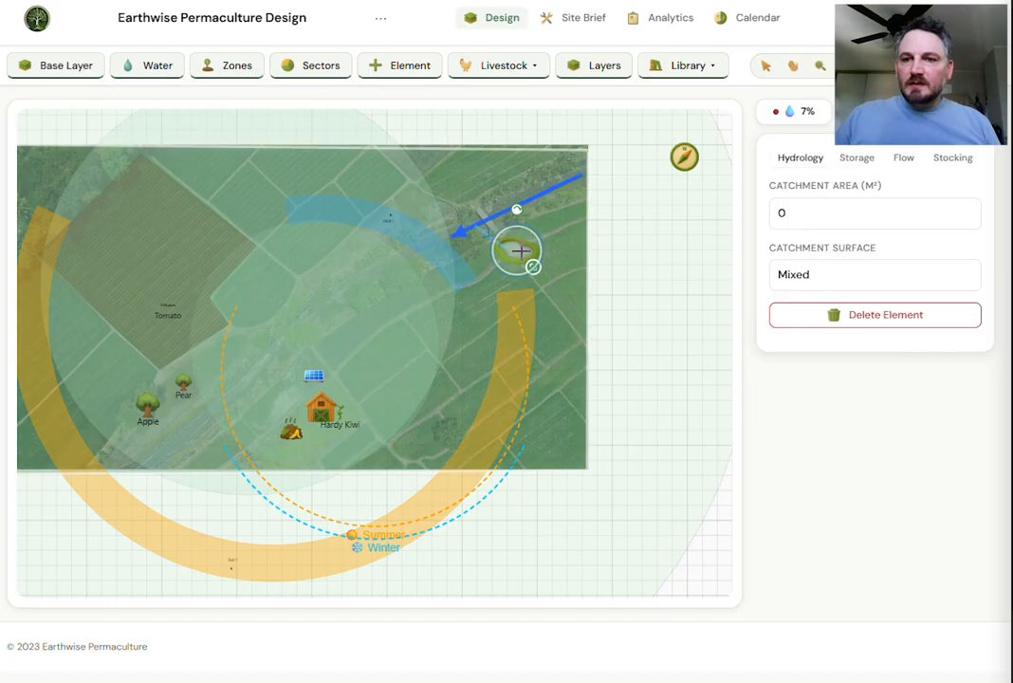
Stock the pond with 8 Tilapia for the purpose Food.
left_click(939, 159)
left_click(814, 300)
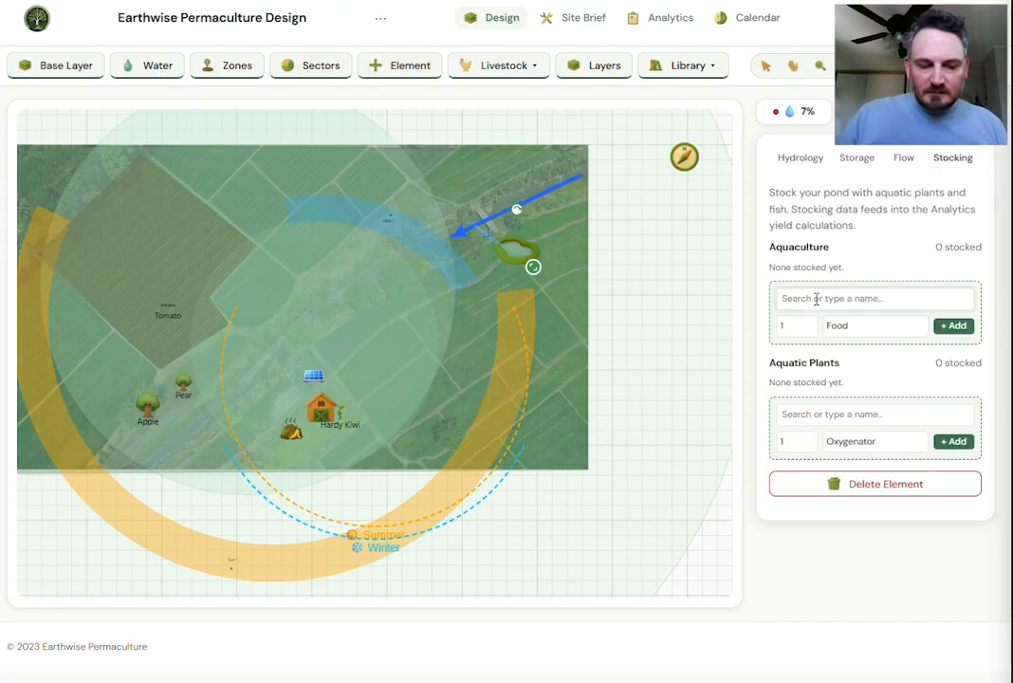
type("til")
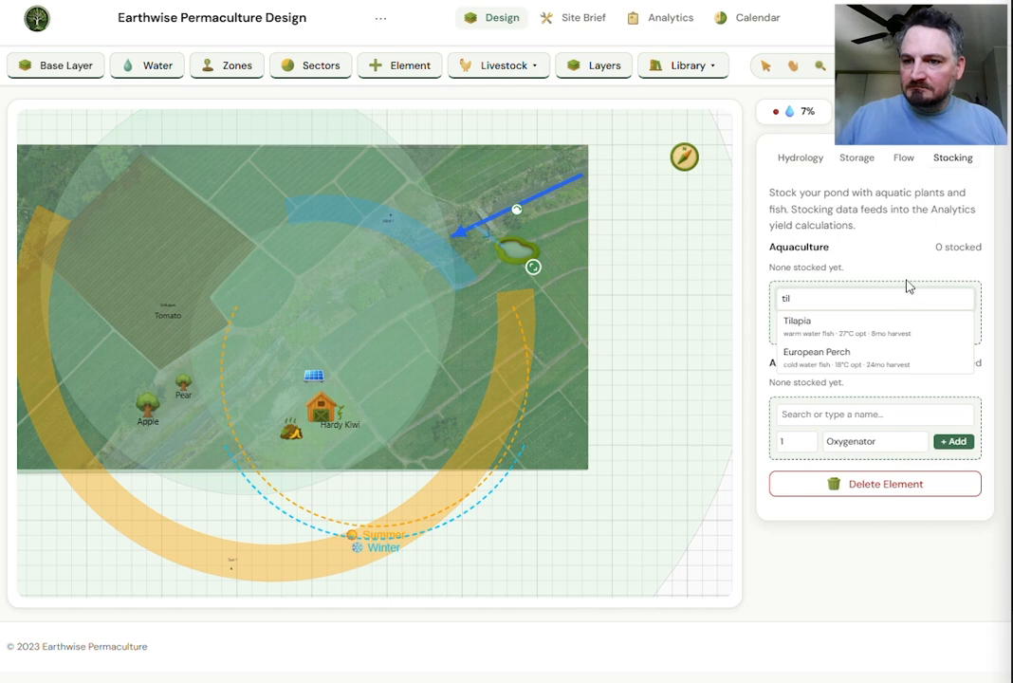
left_click(837, 324)
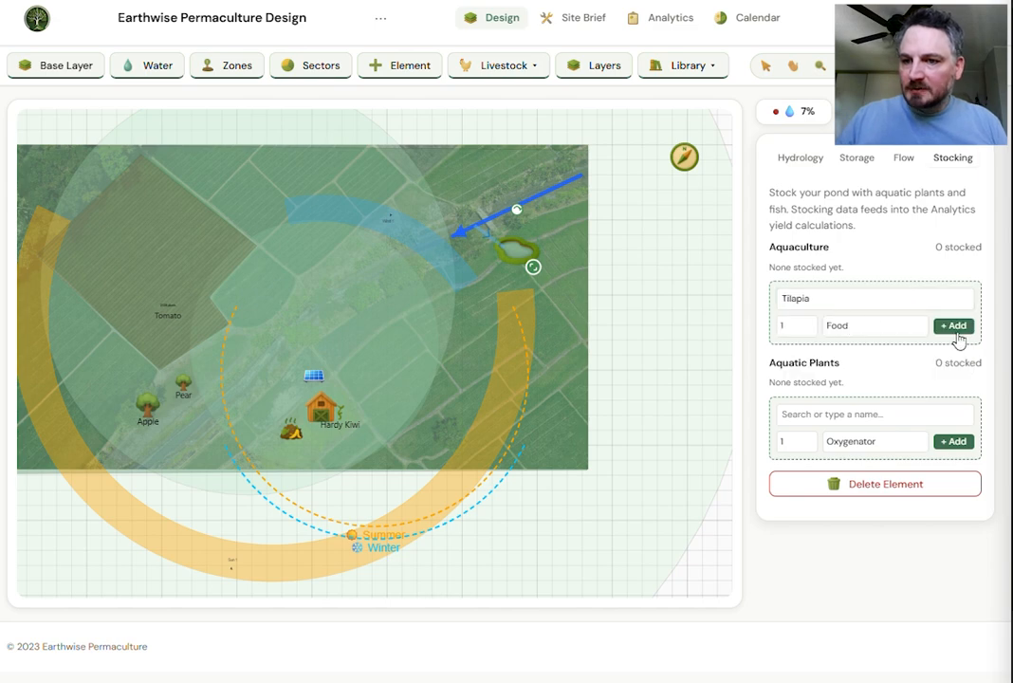
left_click(808, 323)
left_click(809, 324)
left_click(808, 324)
left_click(808, 324)
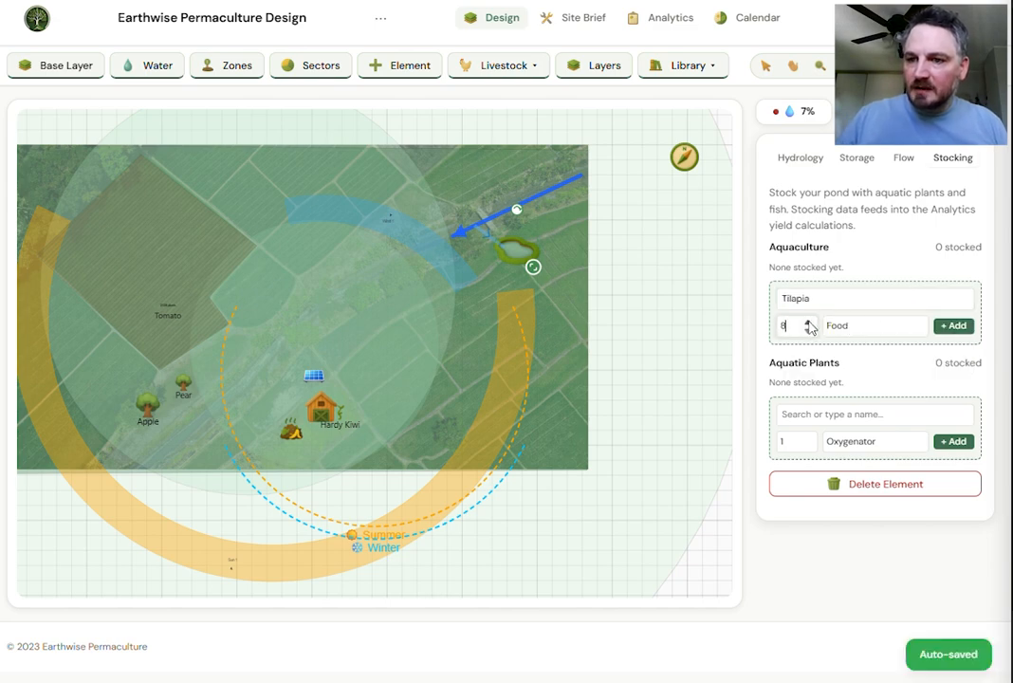
left_click(939, 327)
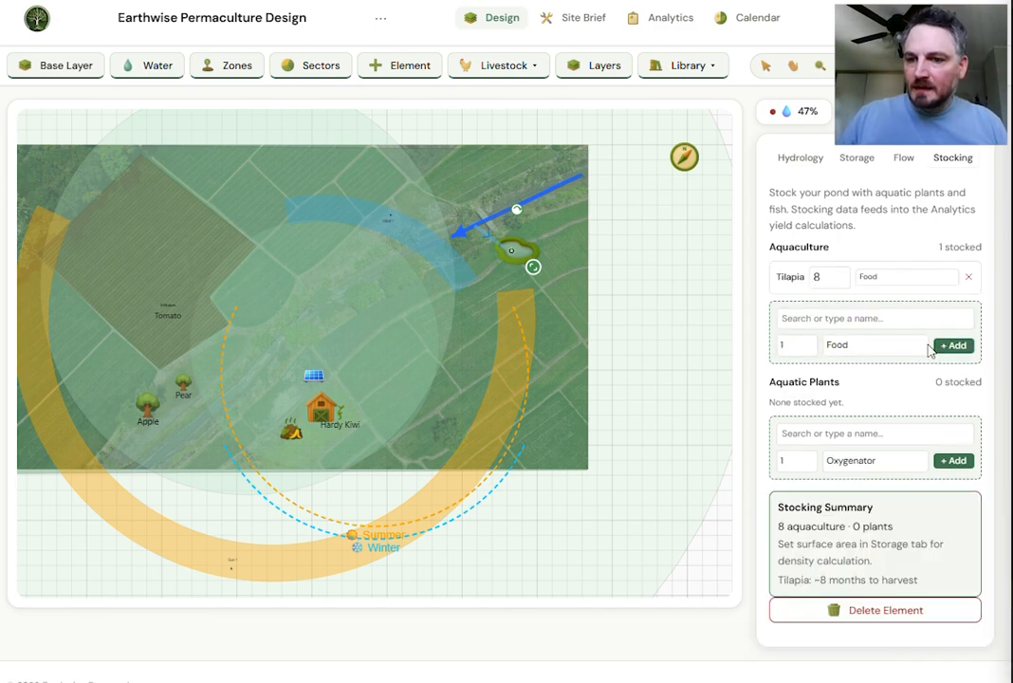
Stock the pond with 3 Watercress plants in the Oxygenator role.
left_click(848, 433)
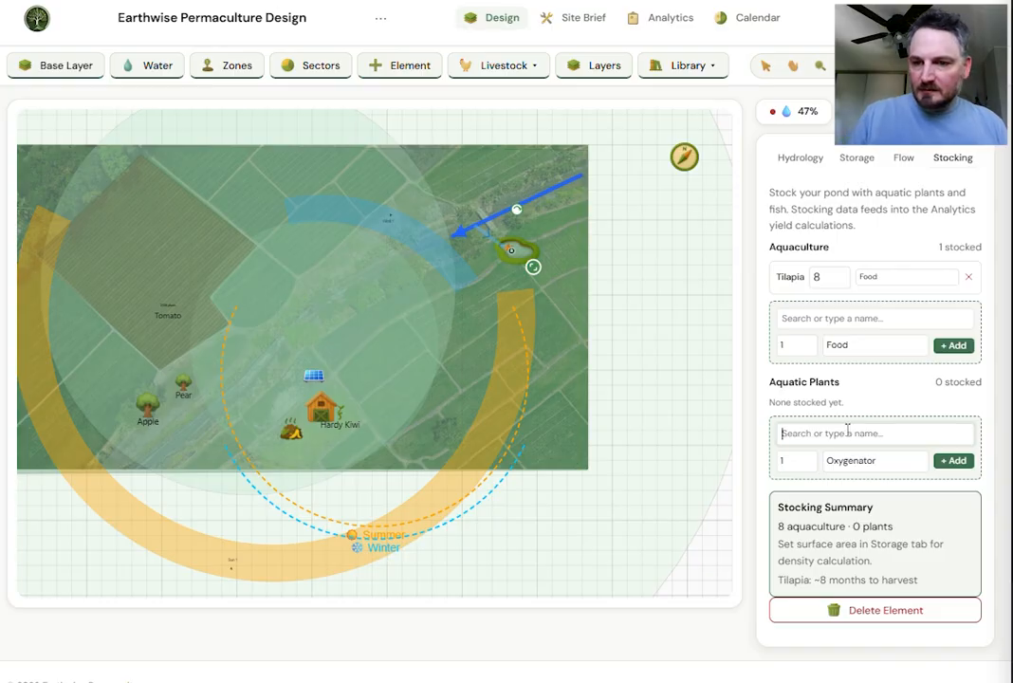
type("o")
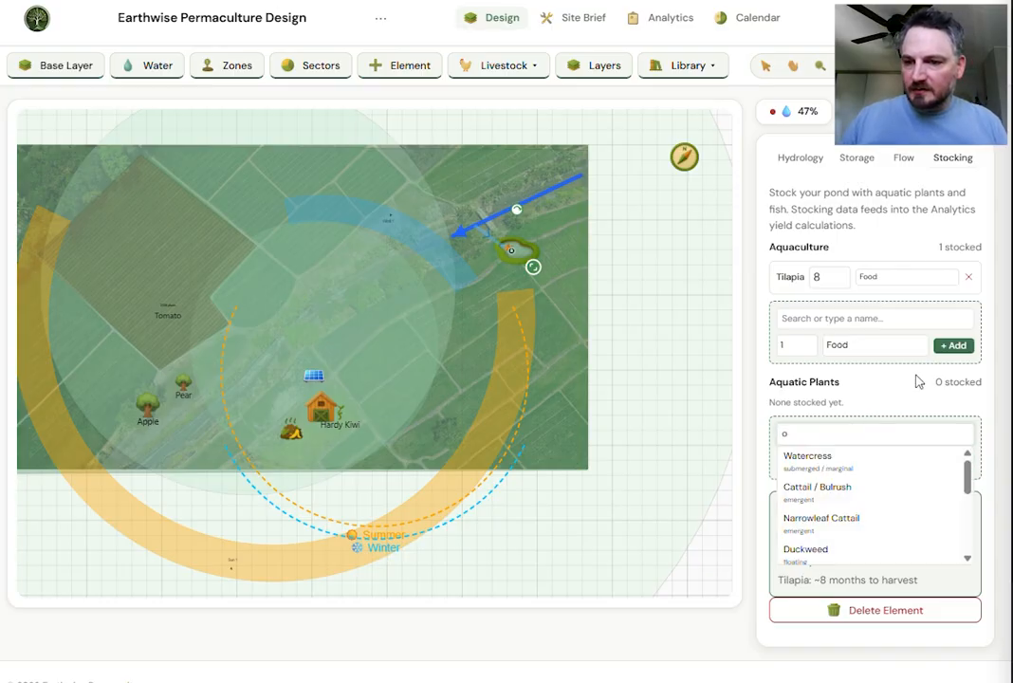
left_click(853, 463)
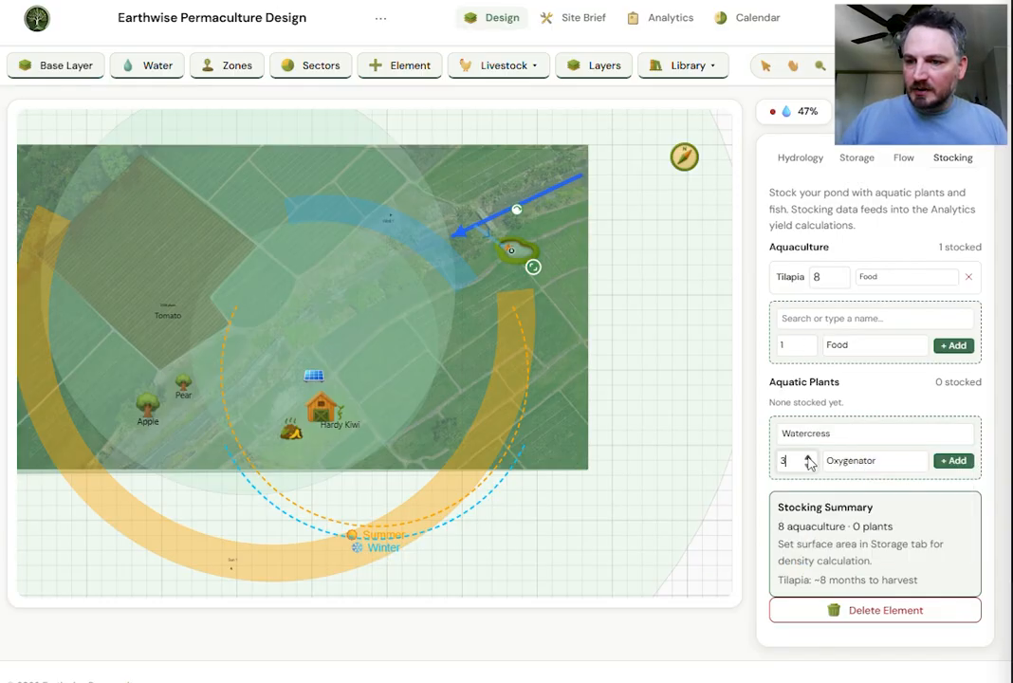
left_click(954, 460)
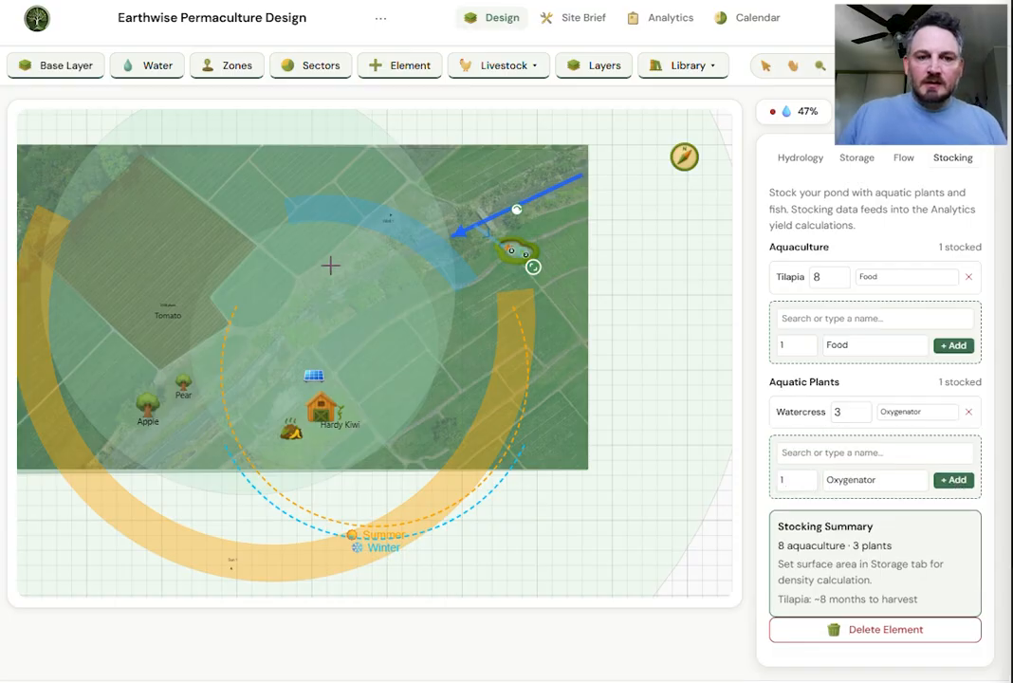
Add a group of 9 chickens in the field above and to the right of the tomato crop.
left_click(494, 65)
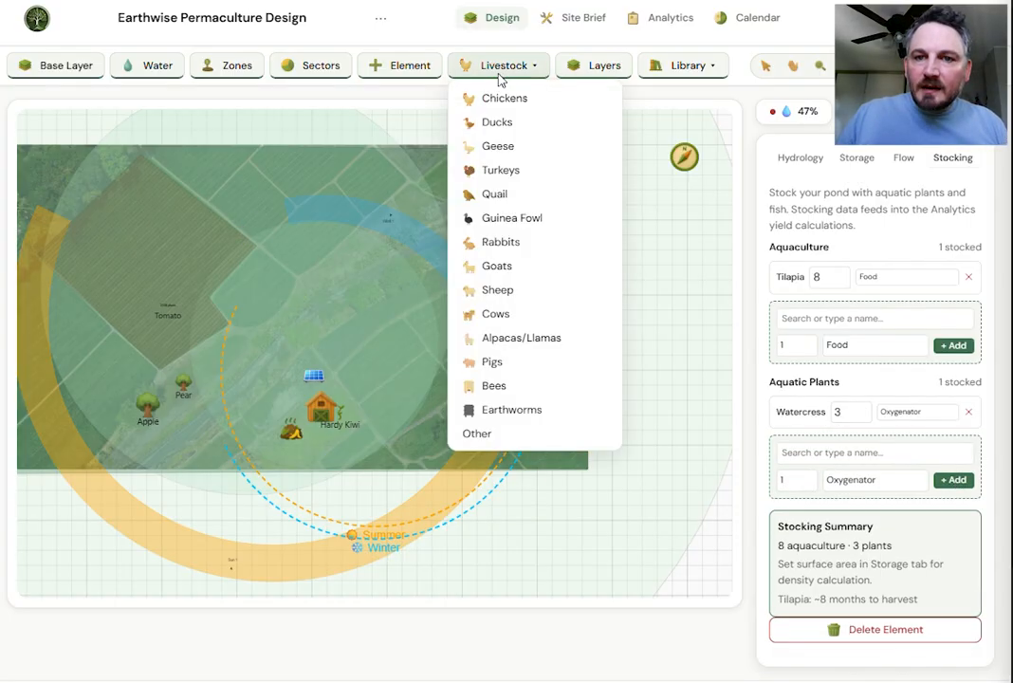
left_click(252, 198)
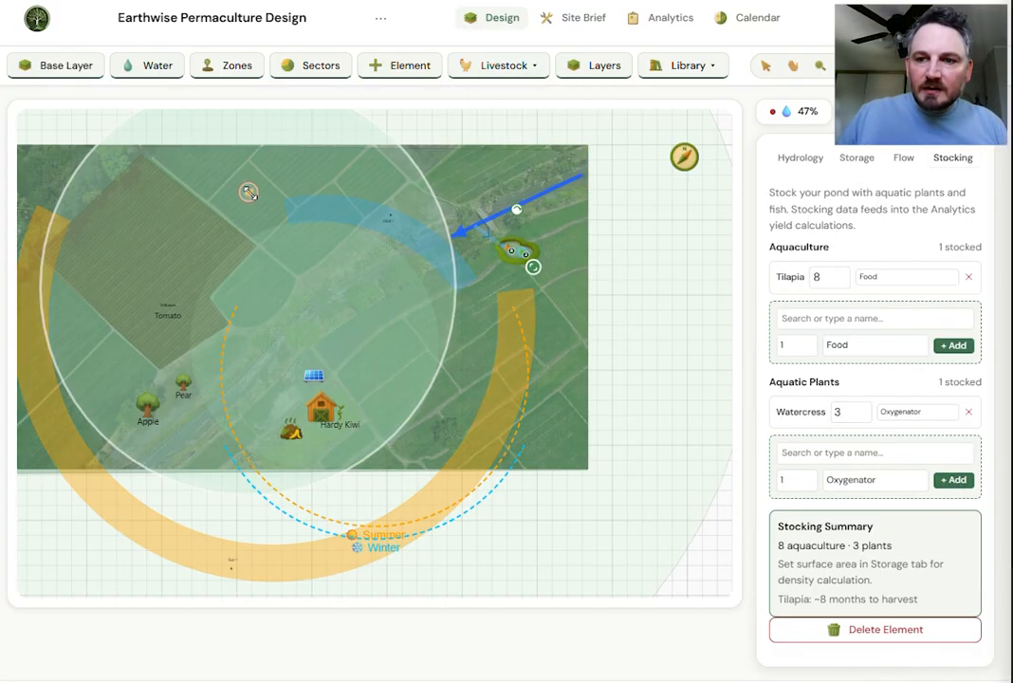
left_click(955, 362)
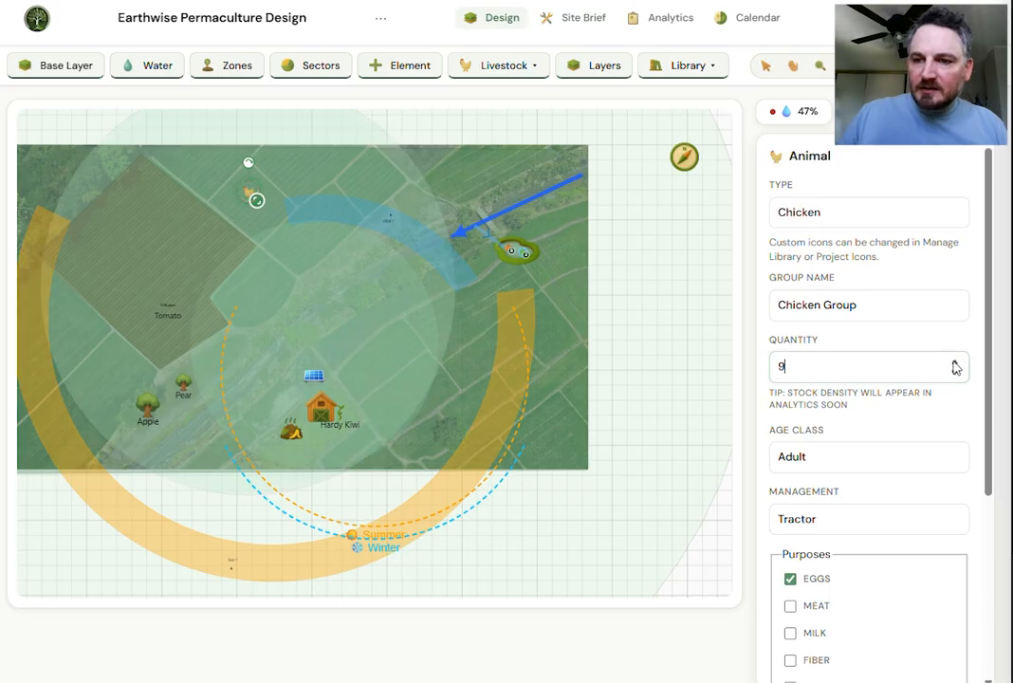
left_click(954, 361)
left_click(954, 361)
left_click(954, 373)
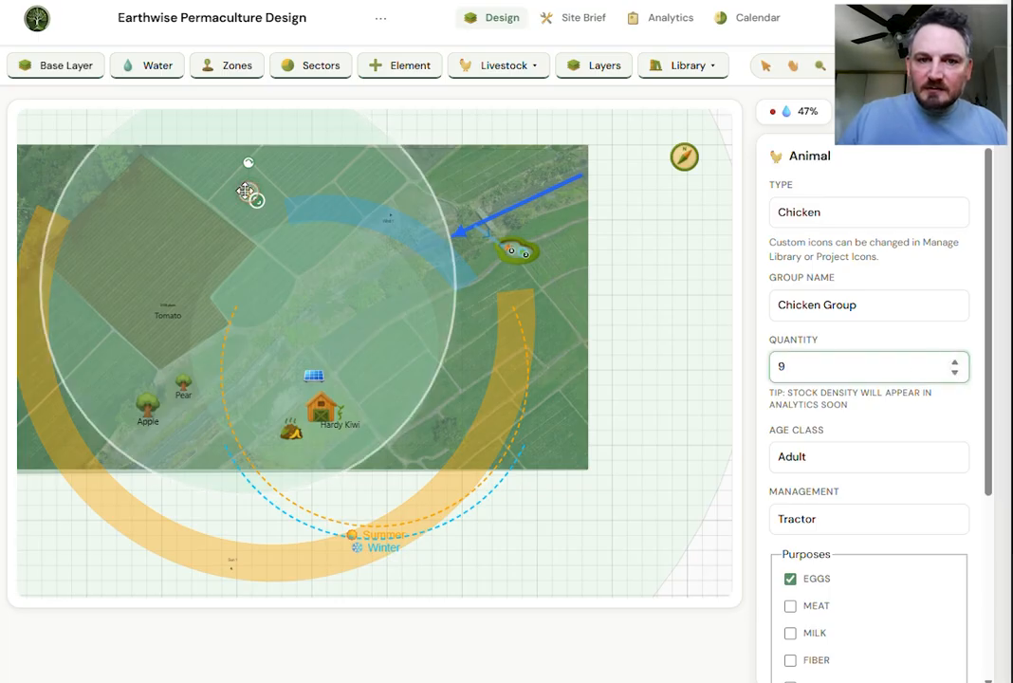
left_click_drag(250, 194, 257, 204)
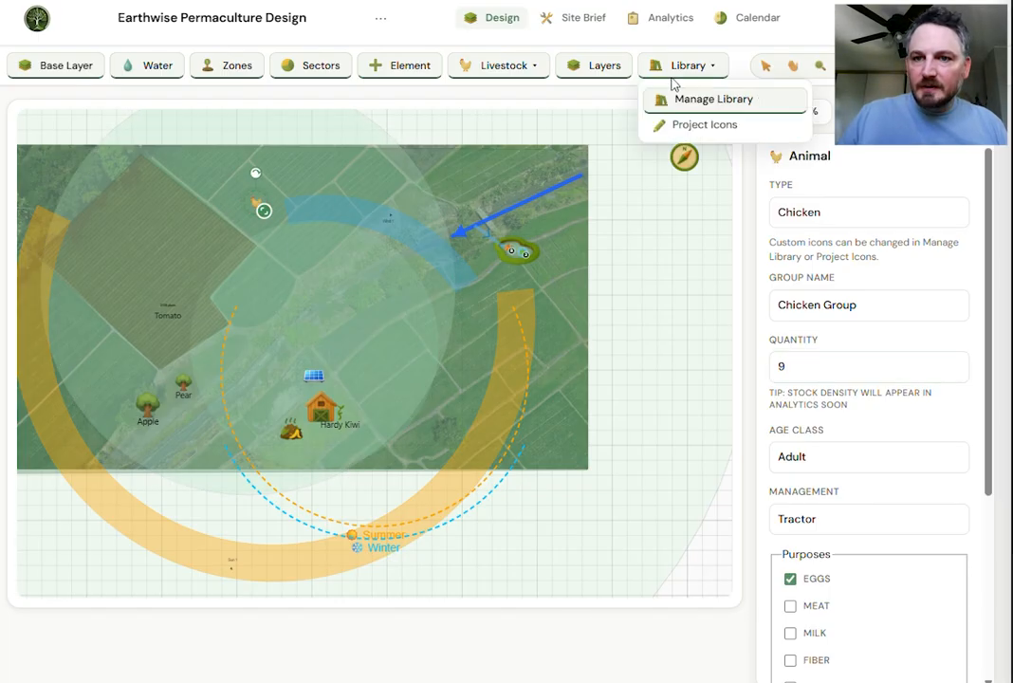
Show the plant and animal footprints and shift the pear tree up and right, clear of the apple tree's footprint.
mouse_move(614, 73)
left_click(580, 559)
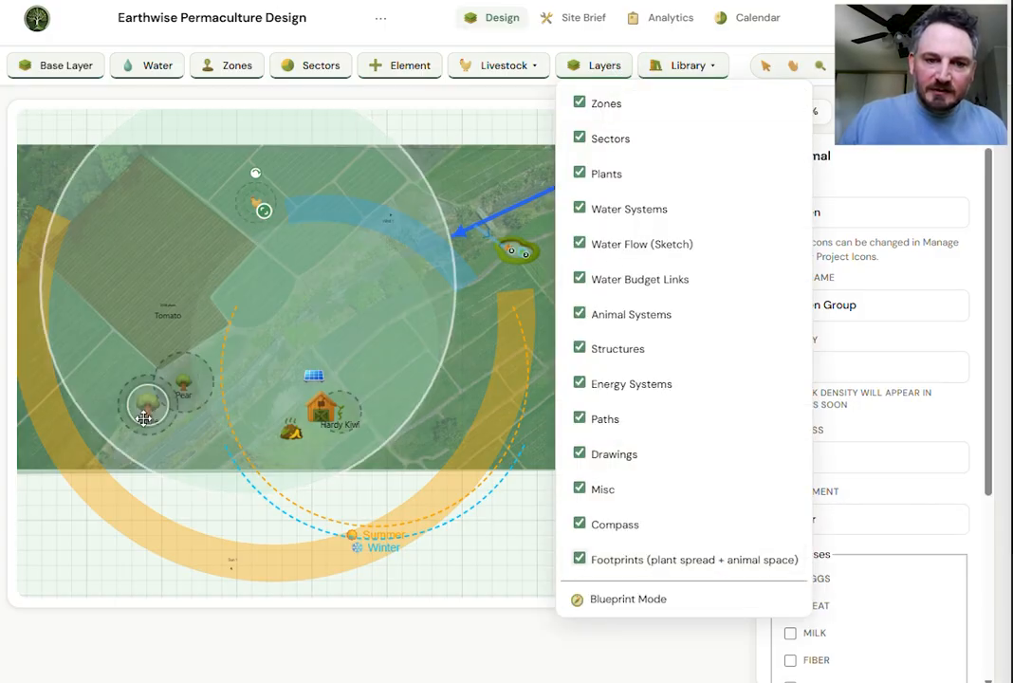
left_click(187, 384)
left_click_drag(188, 385, 197, 376)
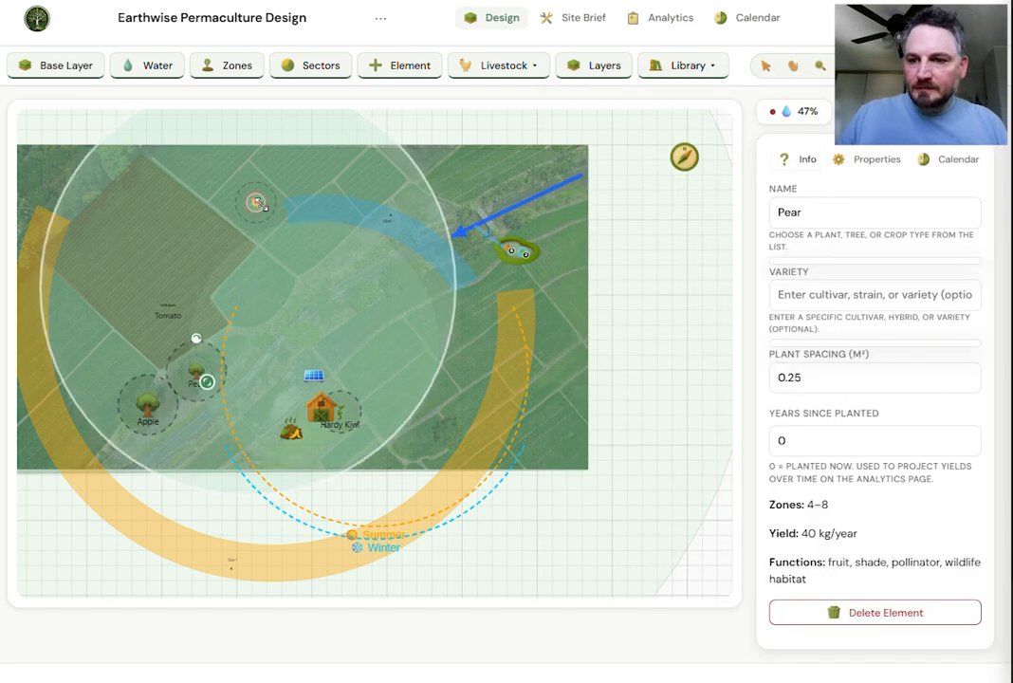
Add a cow group and place it in the fields below the pond.
mouse_move(490, 64)
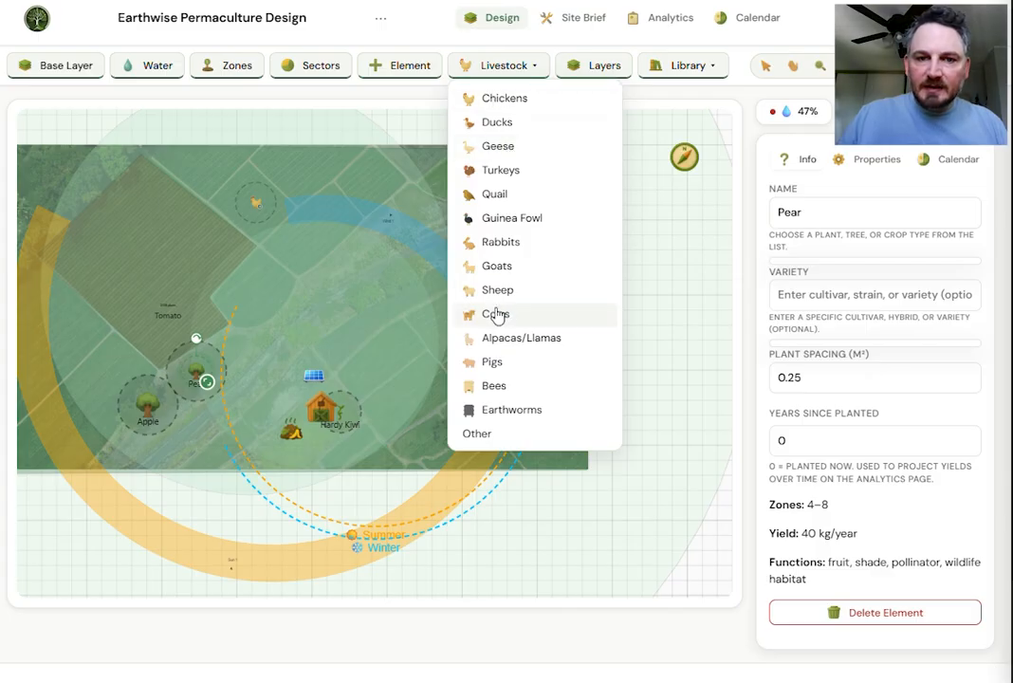
left_click(496, 314)
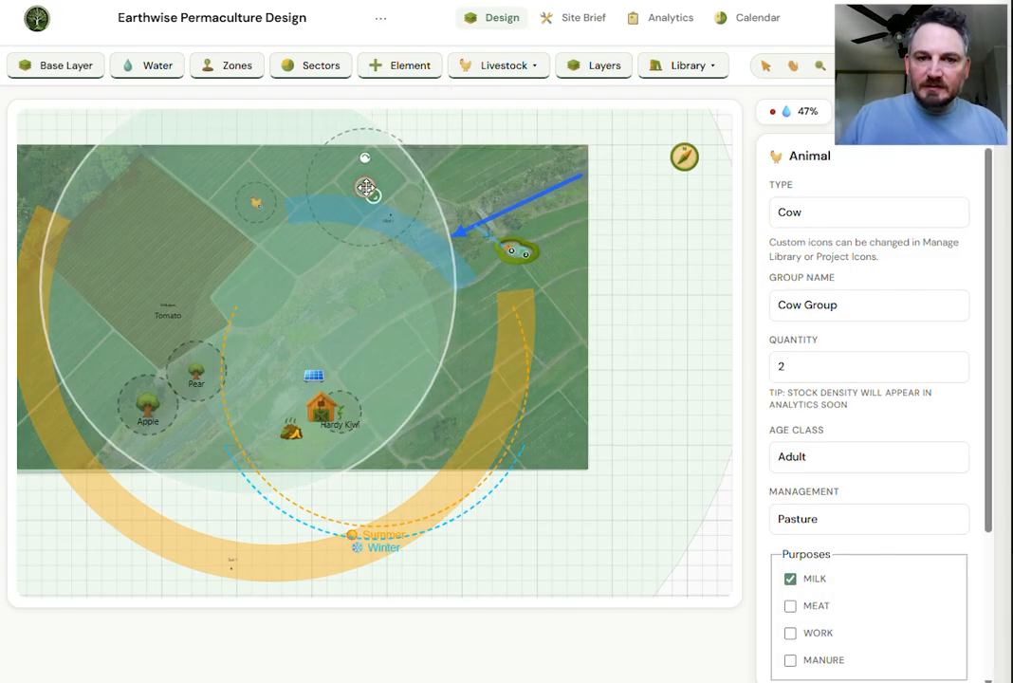
left_click_drag(366, 187, 483, 318)
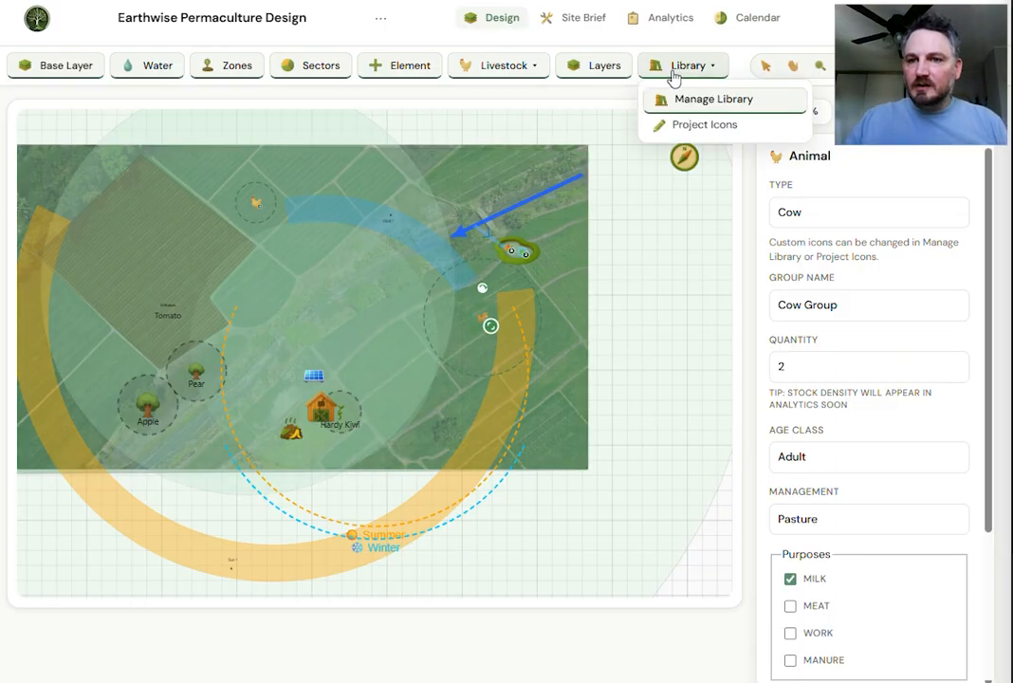
Hide the Zones and Sectors layers.
left_click(596, 65)
left_click(580, 102)
left_click(580, 137)
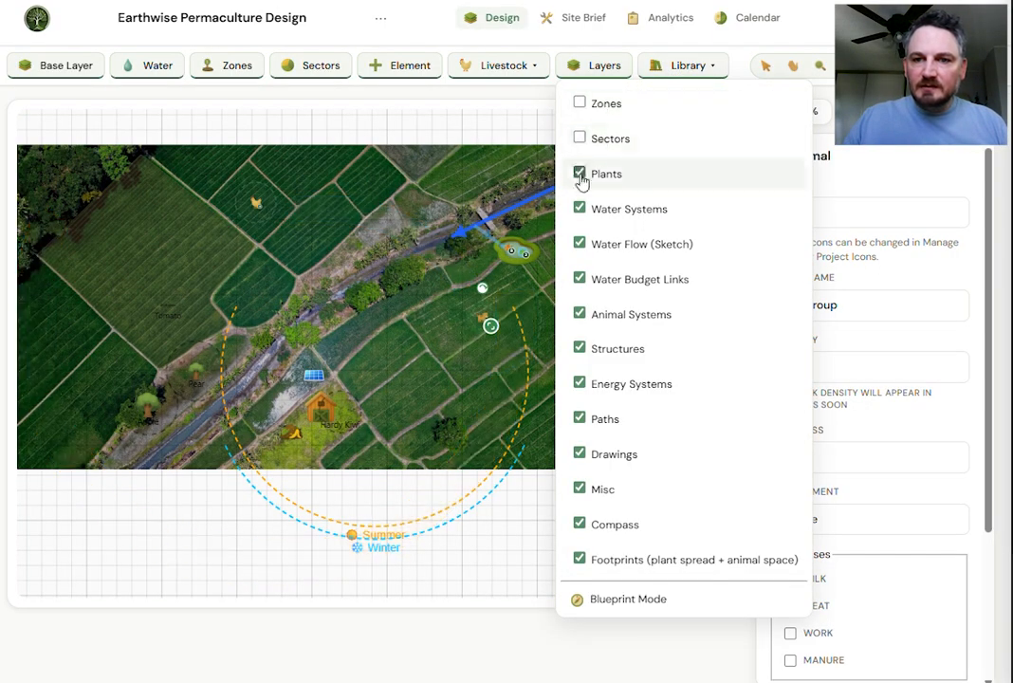
Hide the Plants, Water Systems, Water Flow (Sketch), Water Budget Links and Animal Systems layers.
left_click(580, 173)
left_click(580, 208)
left_click(580, 243)
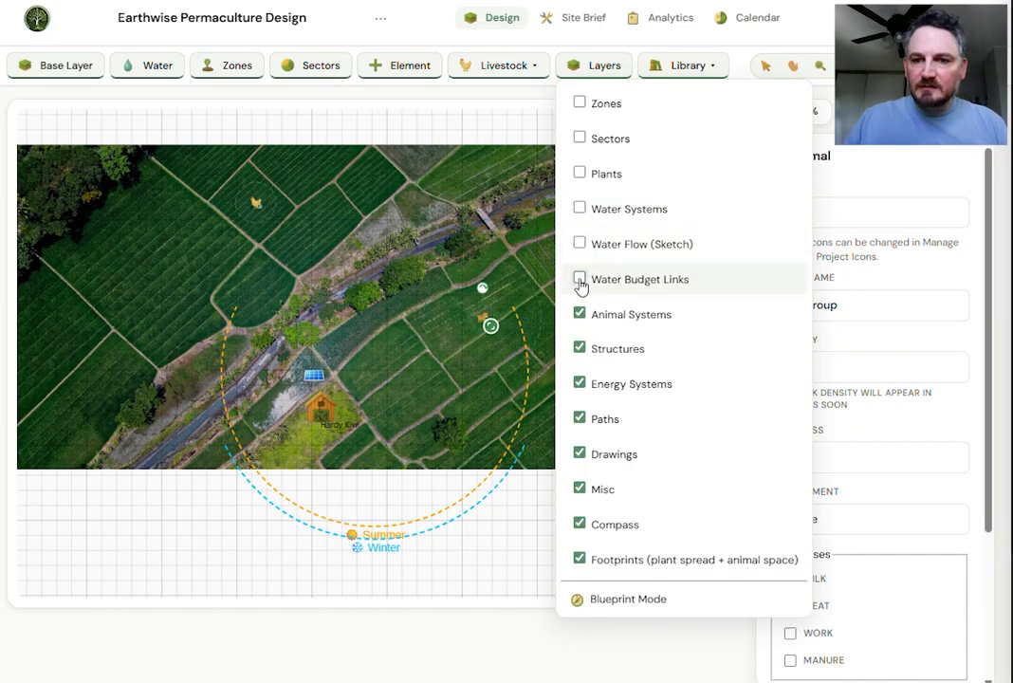
left_click(579, 278)
left_click(580, 314)
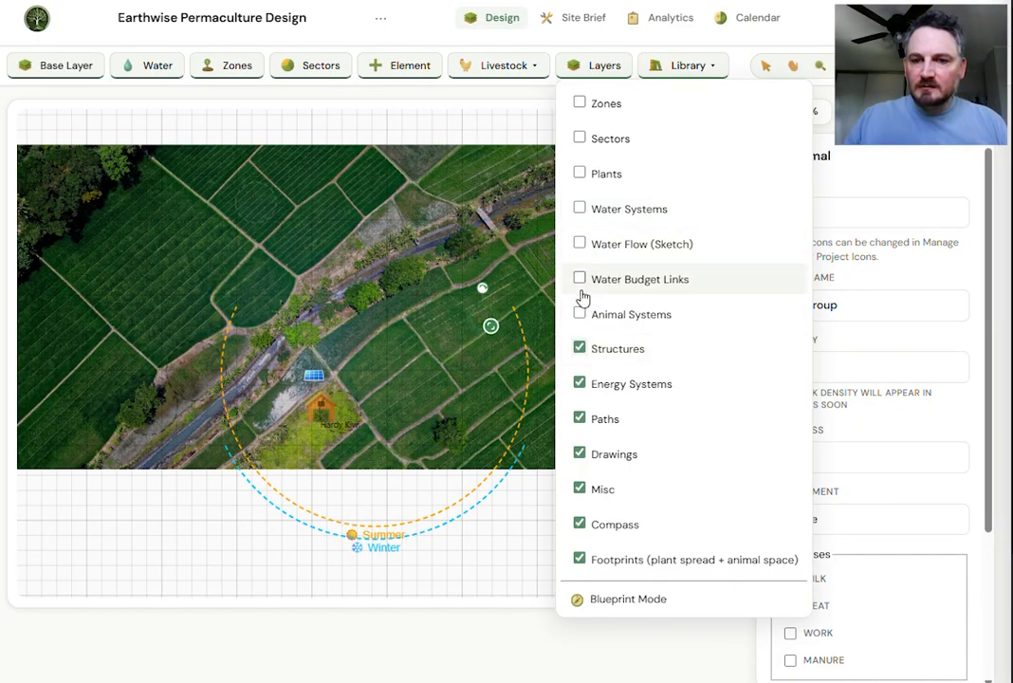
Show all hidden layers again, from Zones and Sectors through the plant, water and animal layers.
left_click(580, 103)
left_click(580, 137)
left_click(579, 173)
left_click(579, 208)
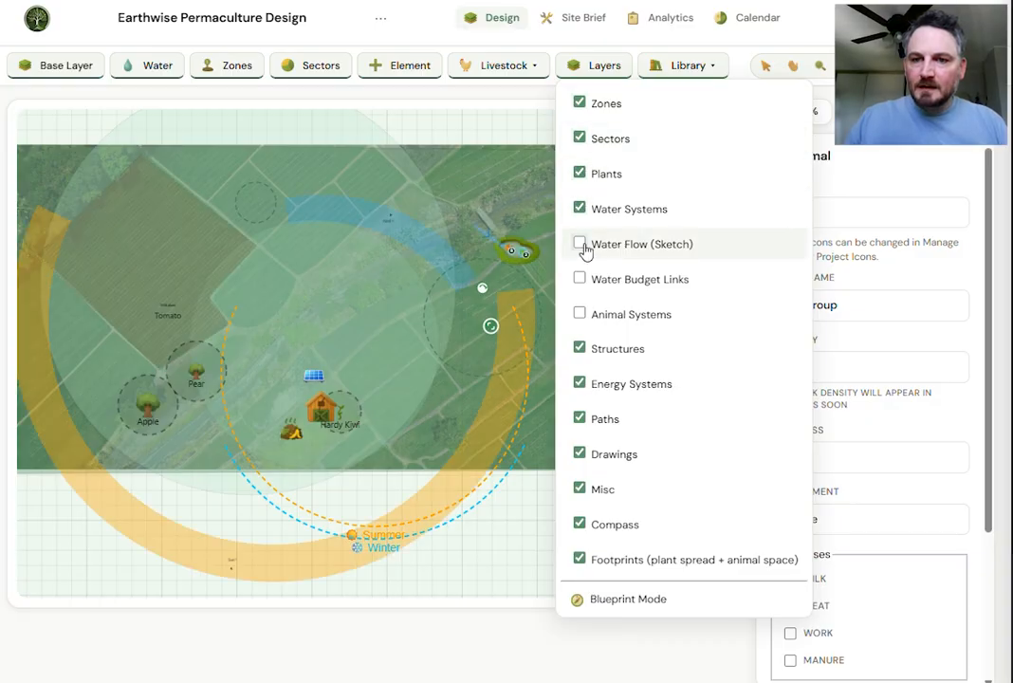
left_click(580, 243)
left_click(580, 278)
left_click(580, 314)
left_click(422, 114)
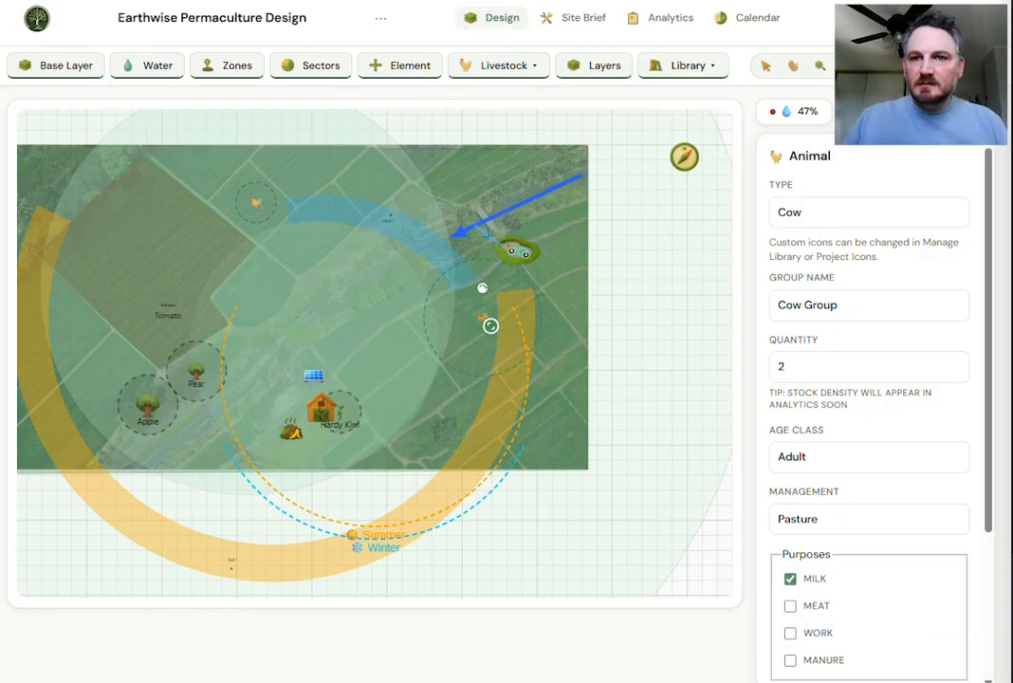
In the Site Brief's household needs, set the household size to 4 and available labor to 7 hours per day.
left_click(572, 18)
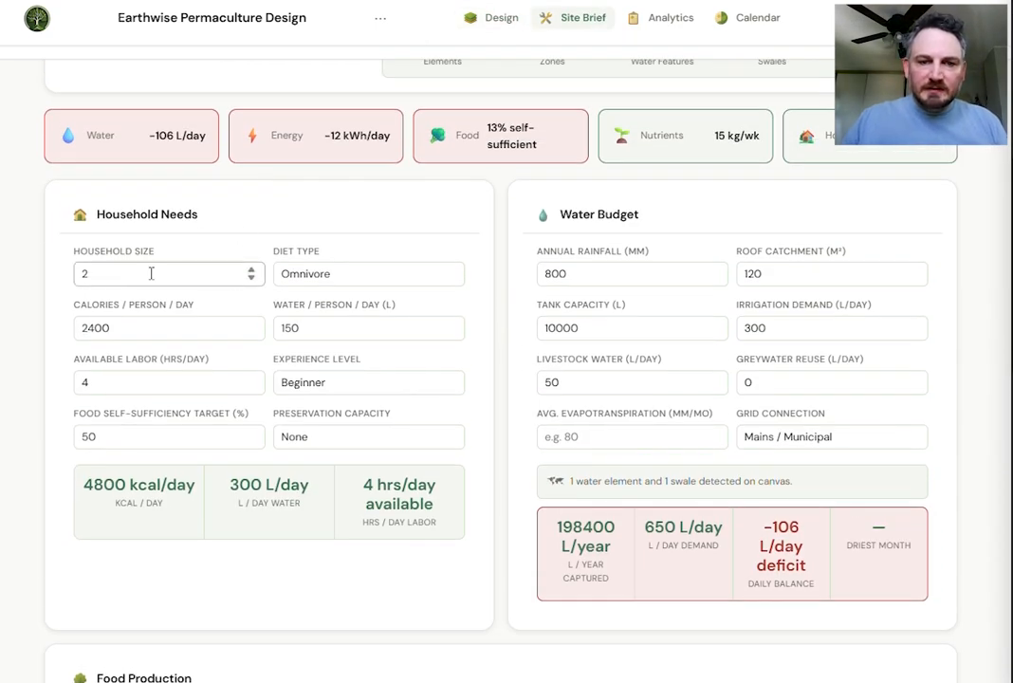
double_click(252, 271)
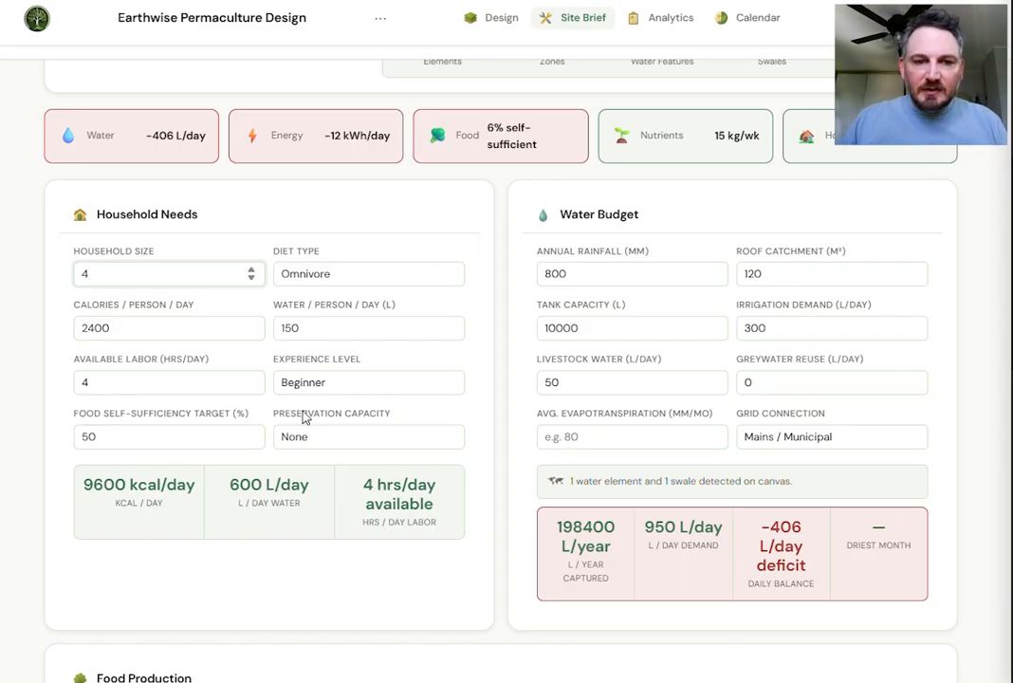
left_click(251, 379)
double_click(252, 379)
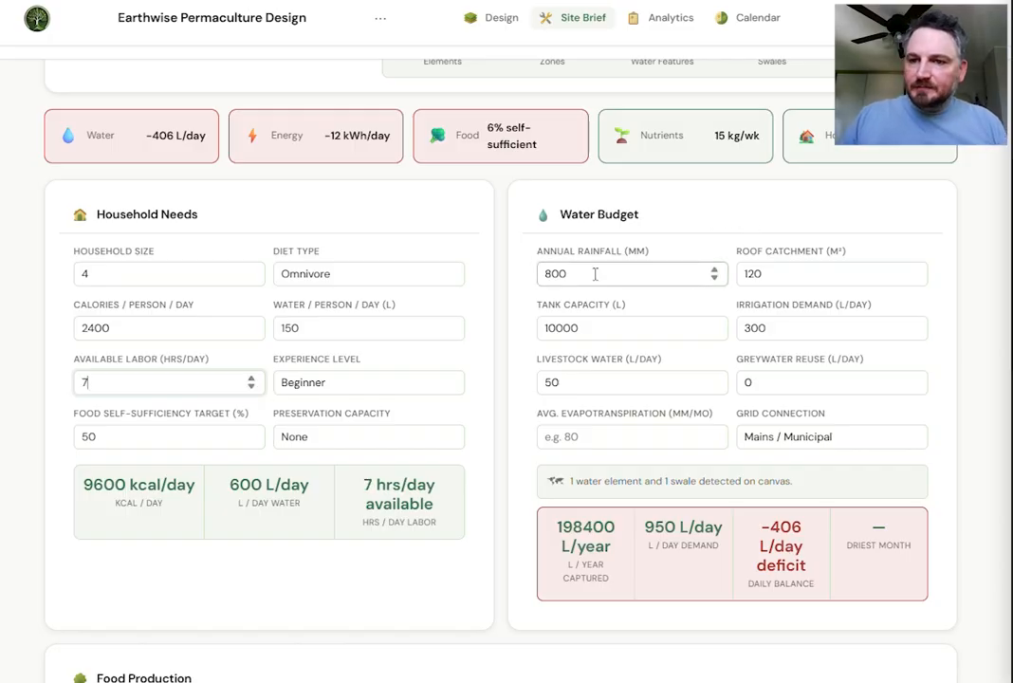
Set the roof catchment in the water budget to 124 m².
left_click(916, 271)
left_click(916, 271)
left_click(916, 270)
left_click(916, 270)
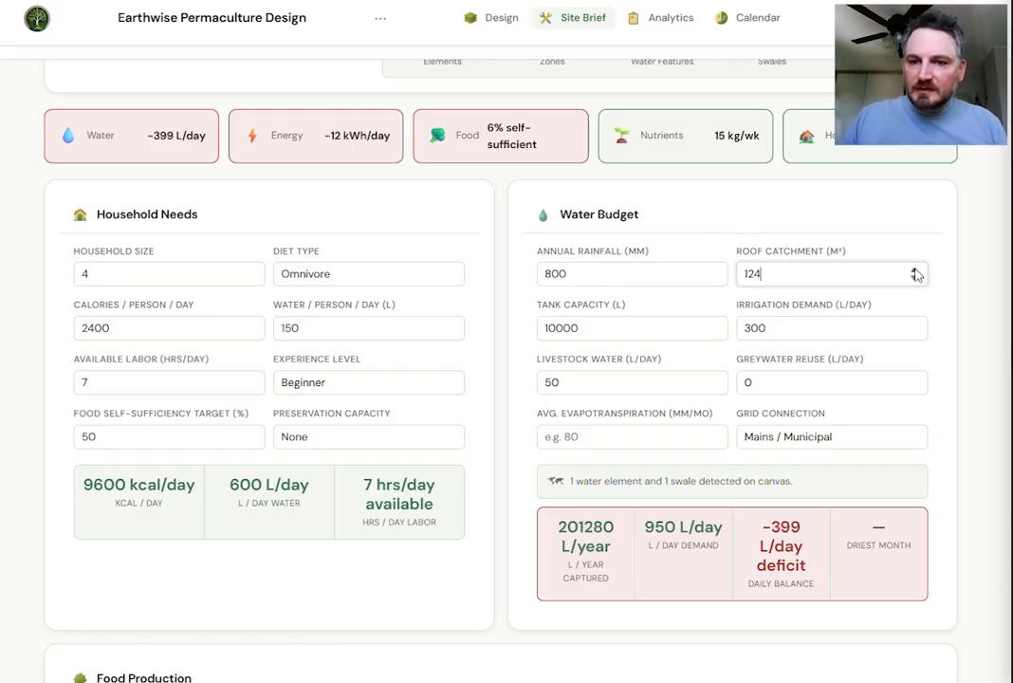
Set the water budget's grid connection to Mixed and the household preservation capacity to Basic (fridge/freezer).
left_click(584, 328)
scroll(812, 333, "down", 2)
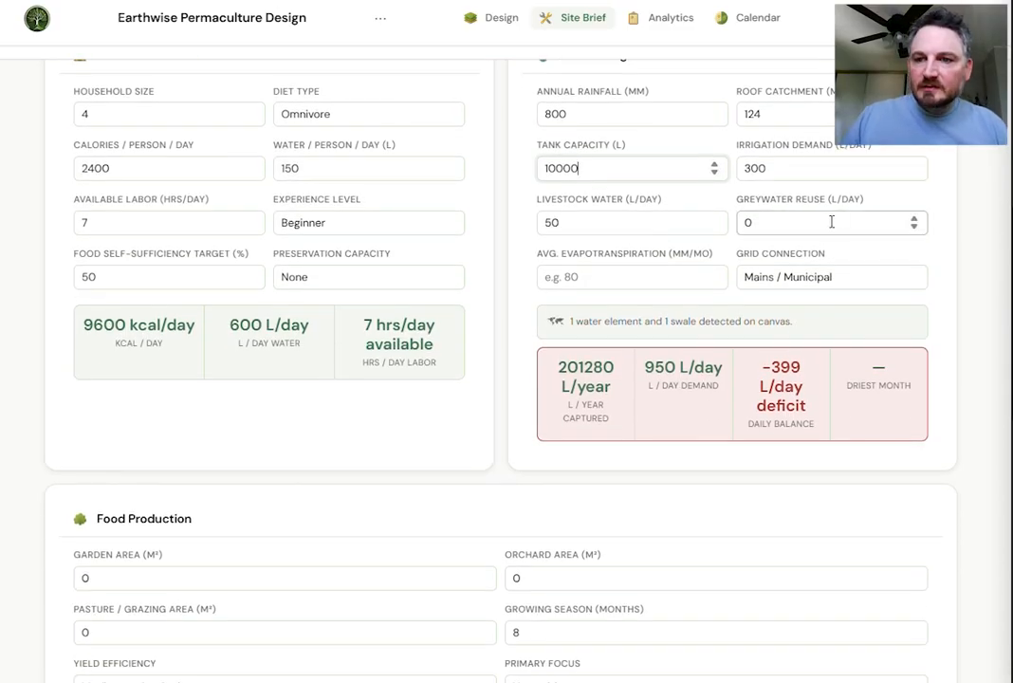
scroll(426, 341, "down", 2)
scroll(773, 224, "up", 1)
left_click(804, 199)
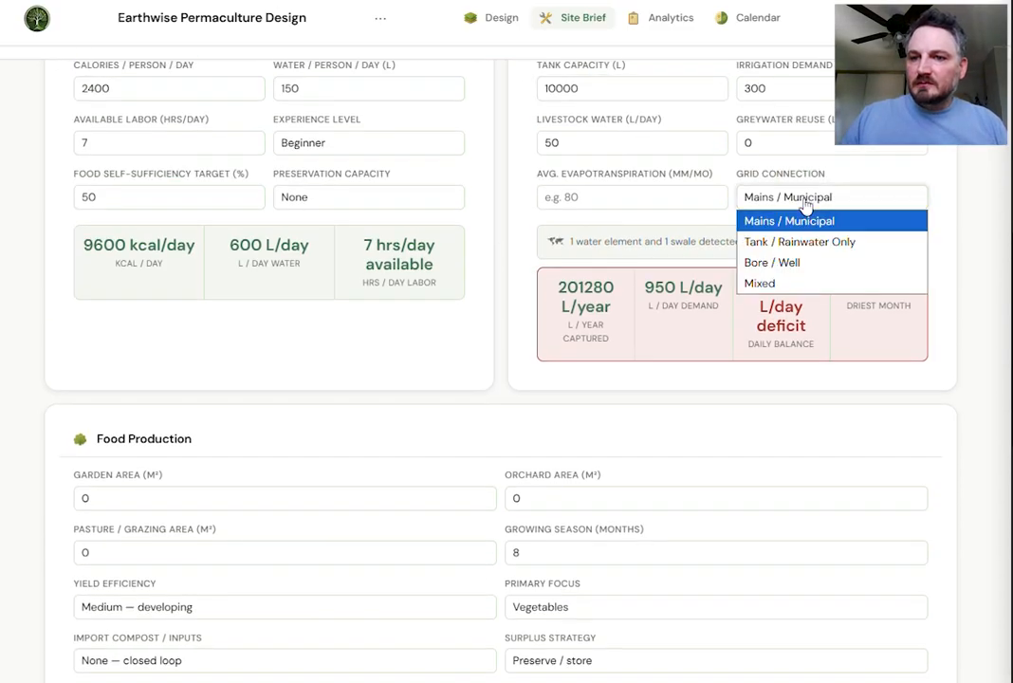
left_click(794, 283)
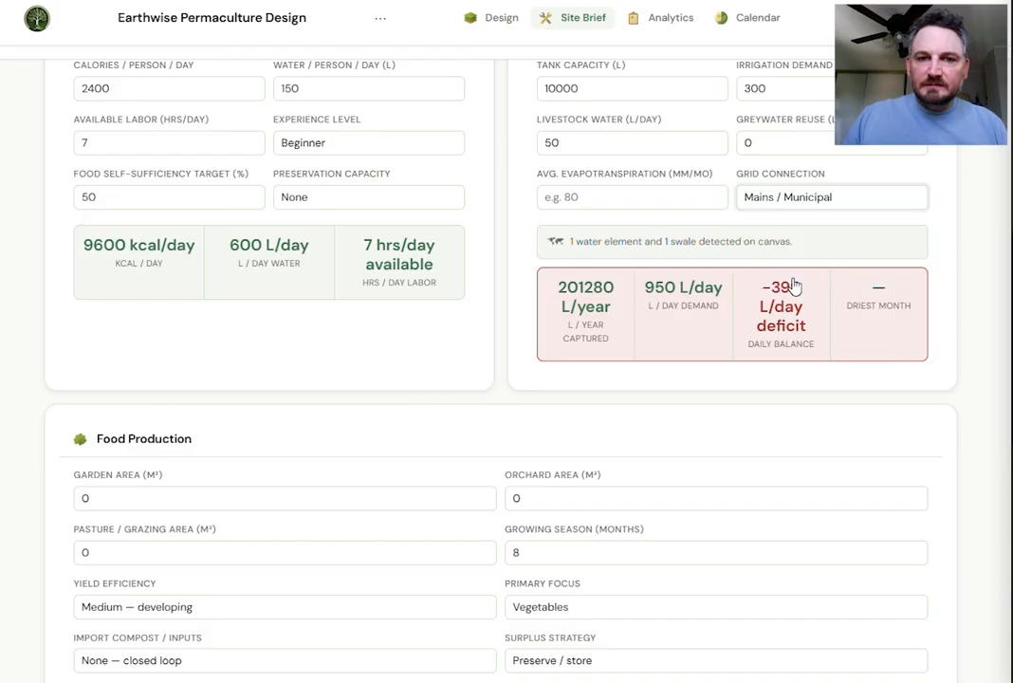
left_click(403, 201)
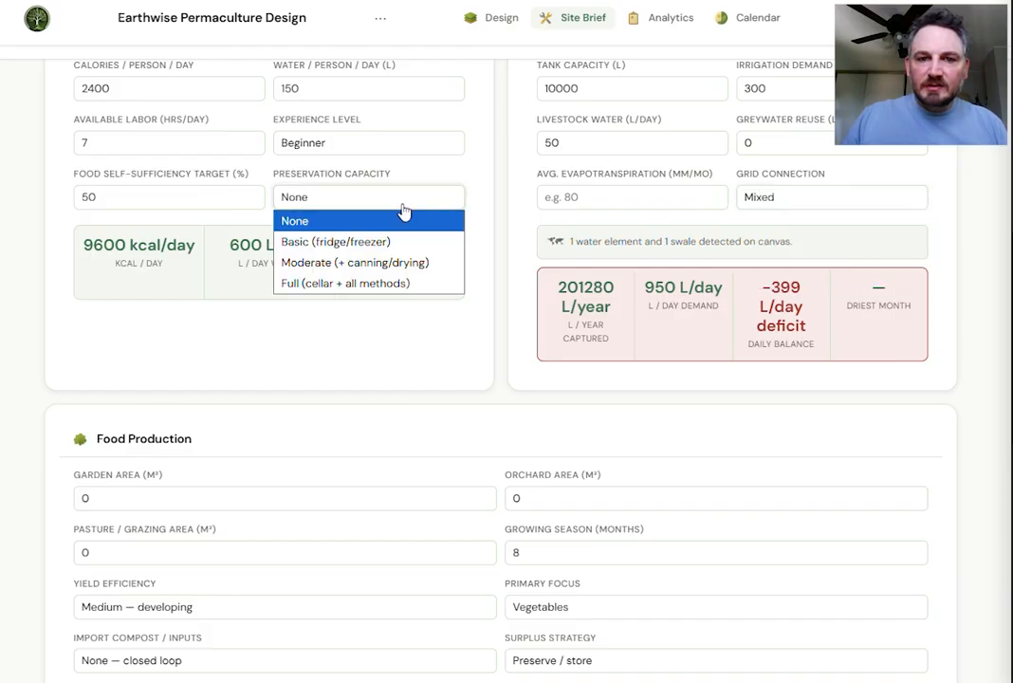
left_click(330, 241)
Set both the garden area and the orchard area under Food Production to 10000 m².
scroll(439, 418, "down", 5)
scroll(442, 373, "up", 3)
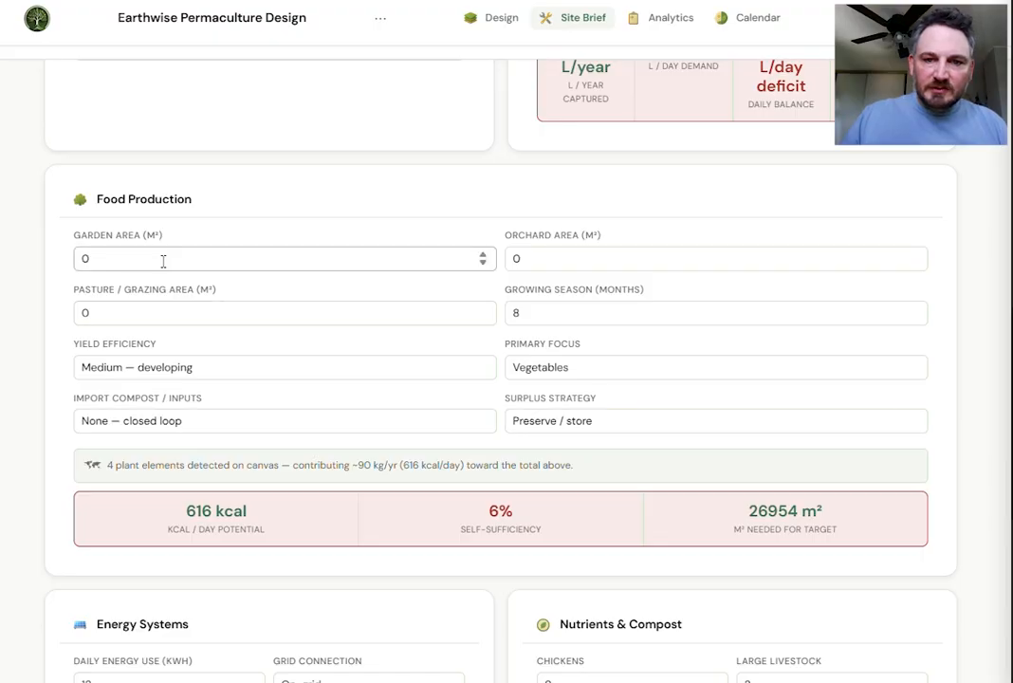
left_click(466, 265)
key("BackSpace")
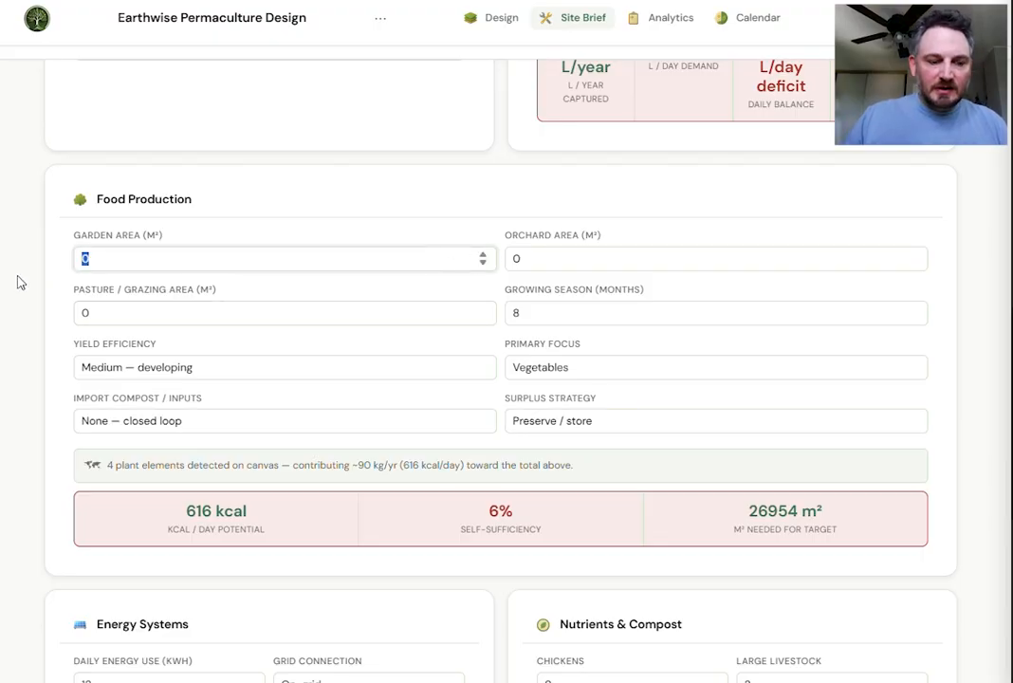
type("10000")
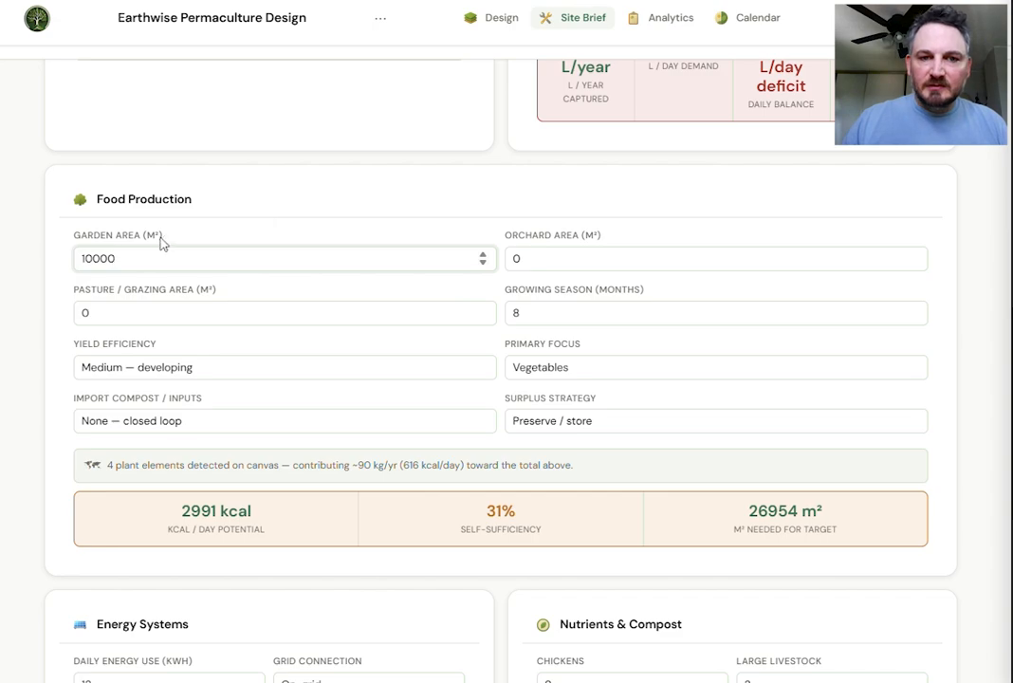
left_click(546, 224)
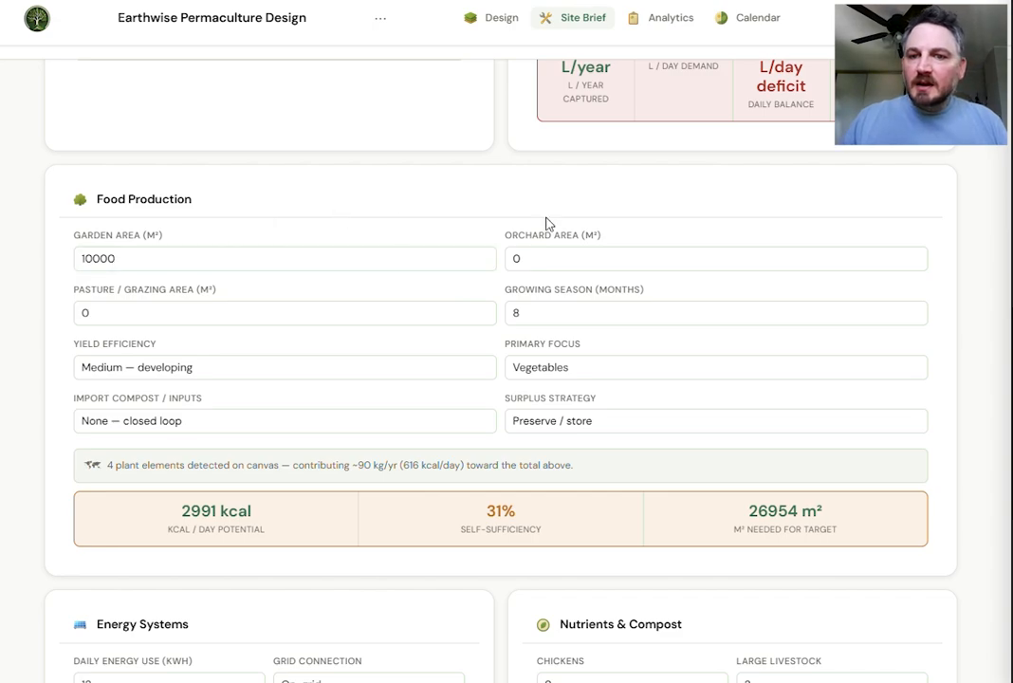
double_click(589, 258)
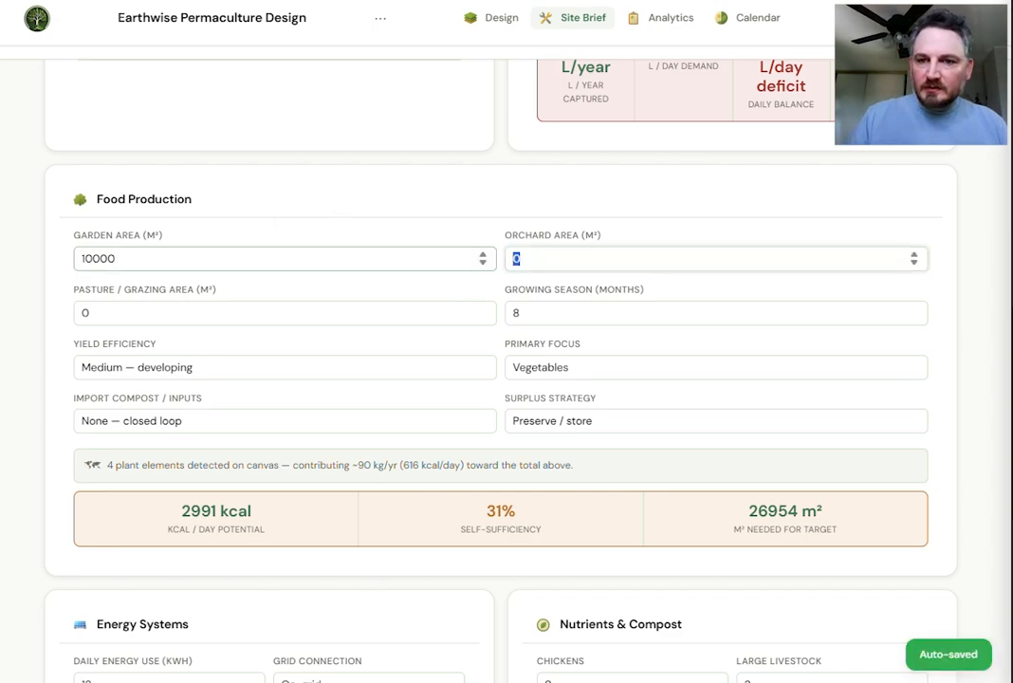
type("1000")
type("0")
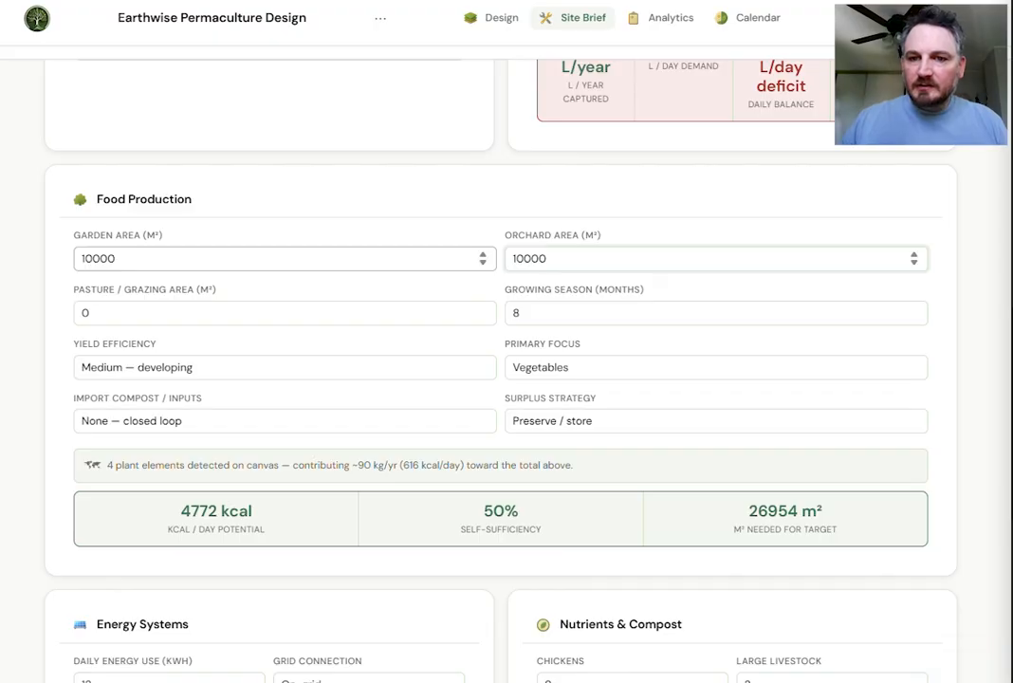
left_click(513, 210)
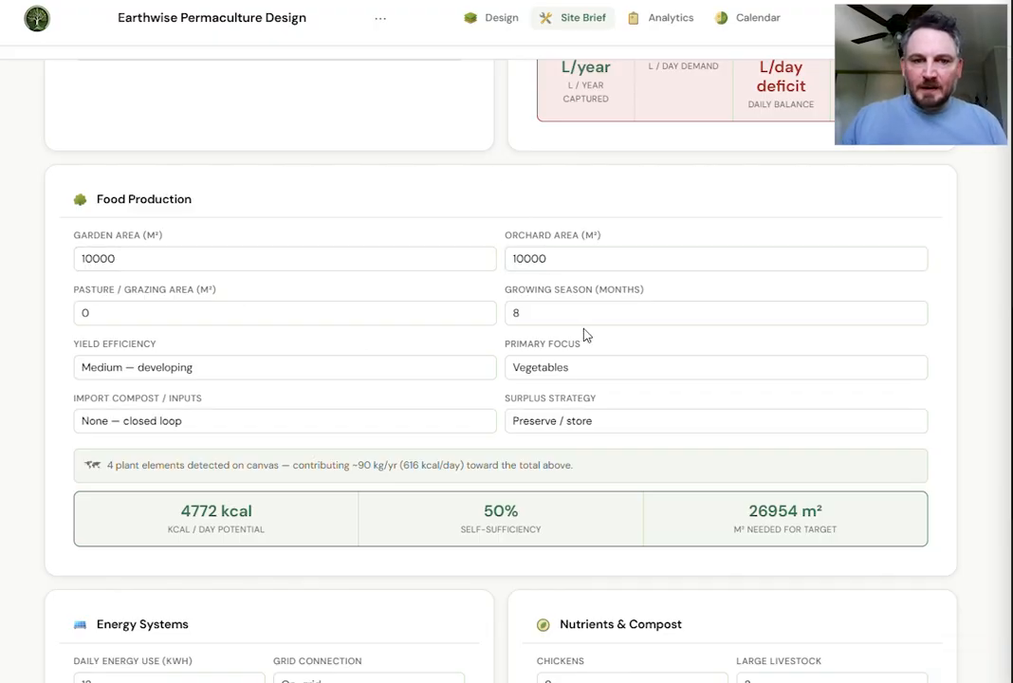
Set the growing season to 4 months and the primary focus to Mixed / Polyculture.
left_click(915, 318)
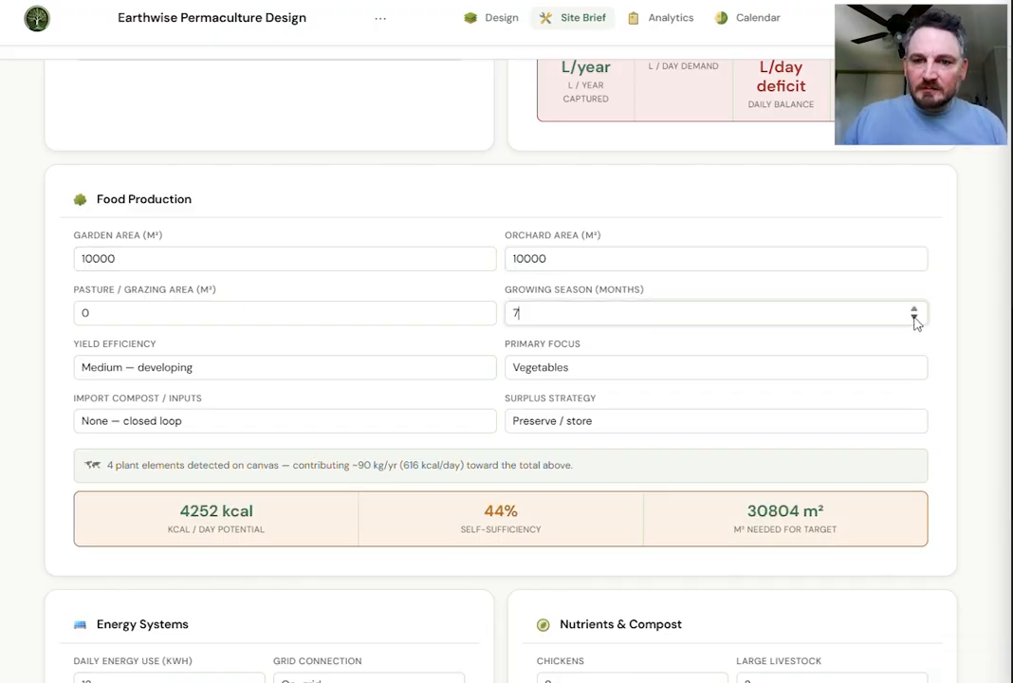
left_click(915, 318)
left_click(915, 317)
left_click(914, 318)
left_click_drag(504, 516, 611, 621)
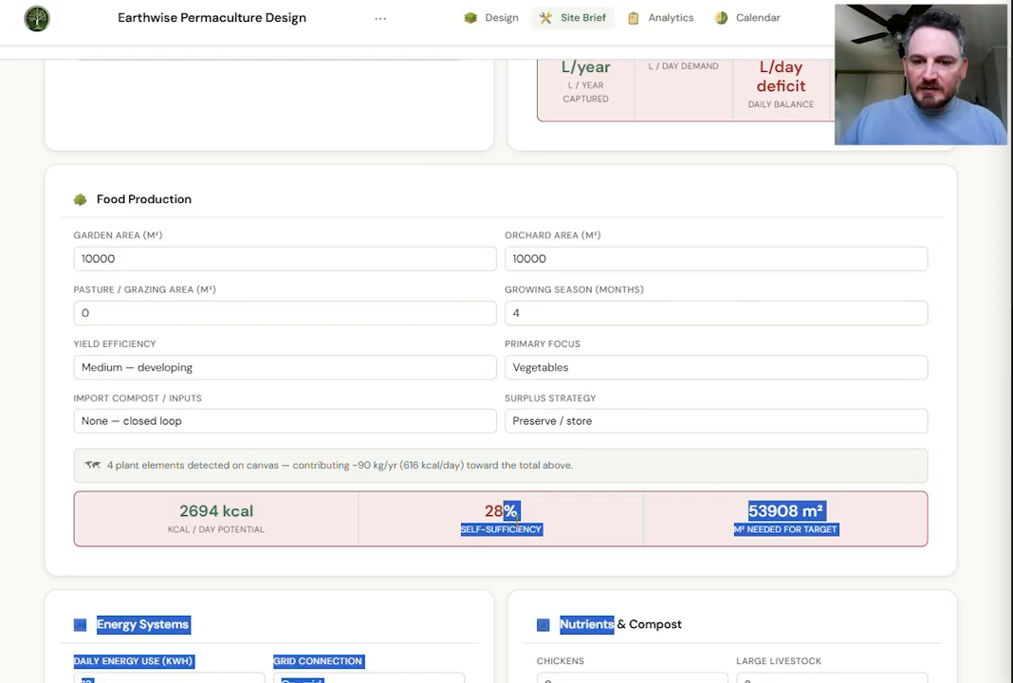
left_click(493, 517)
left_click(560, 373)
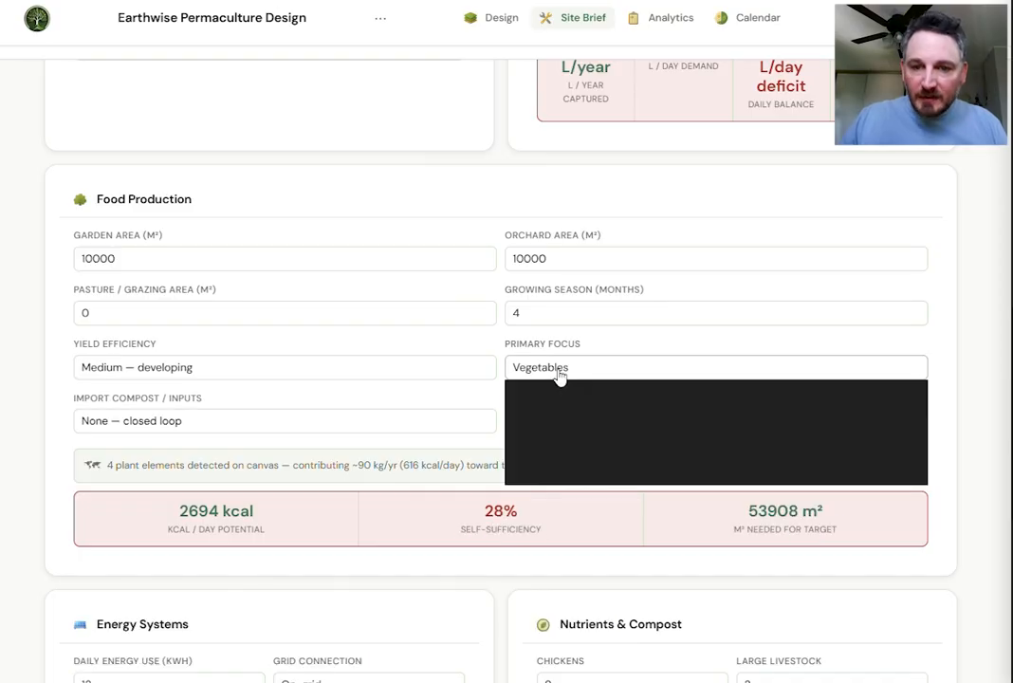
left_click(569, 432)
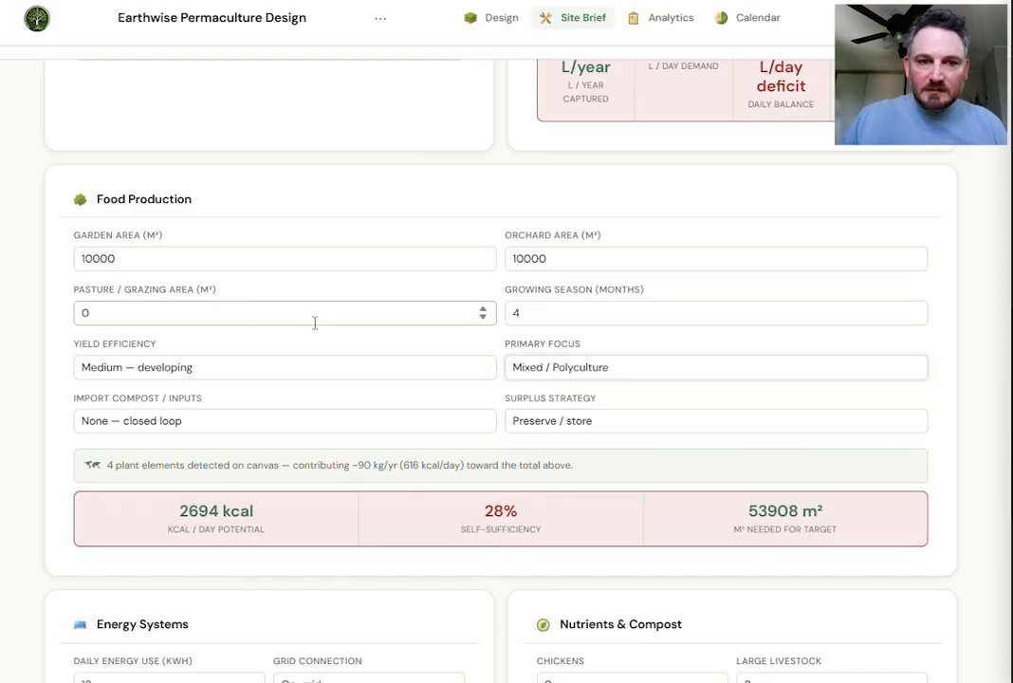
Set the pasture / grazing area to 1000 m².
left_click_drag(423, 309, 50, 316)
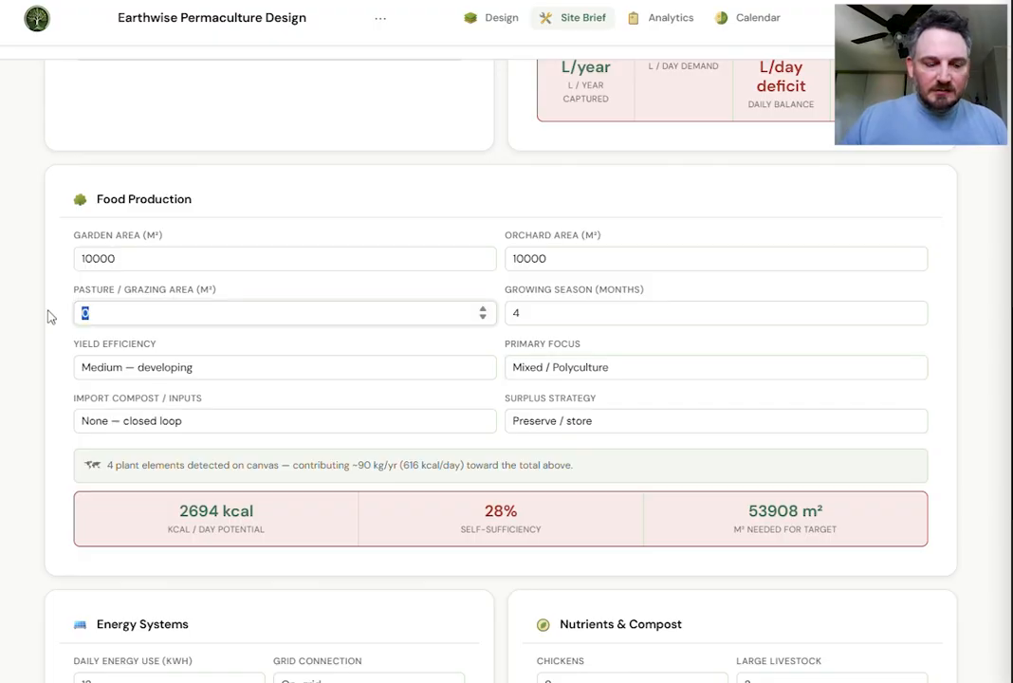
type("1000")
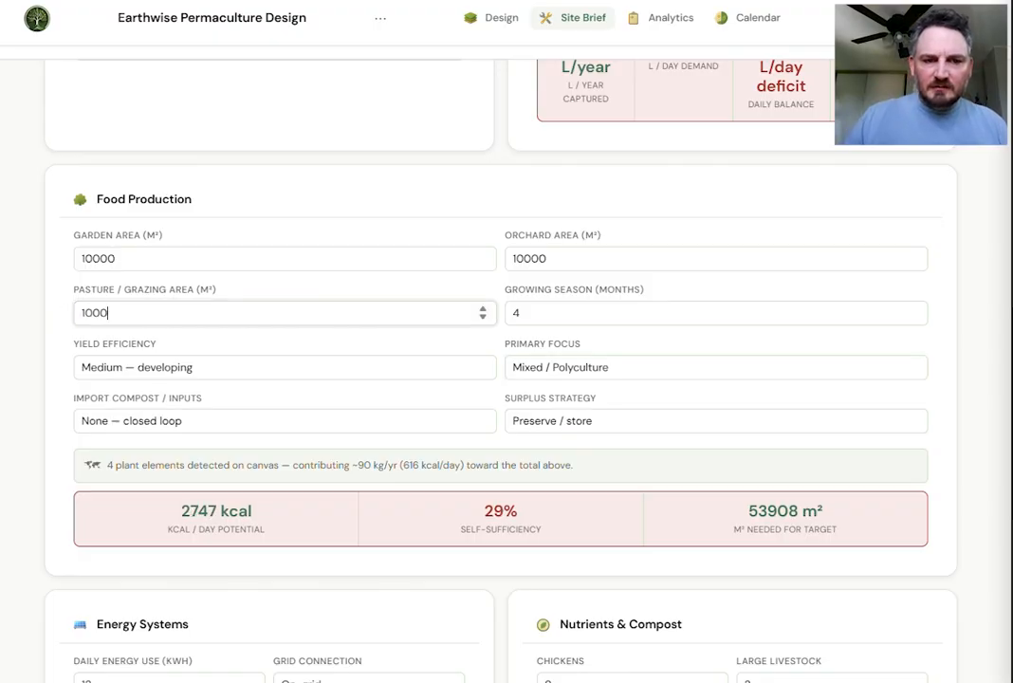
left_click(70, 300)
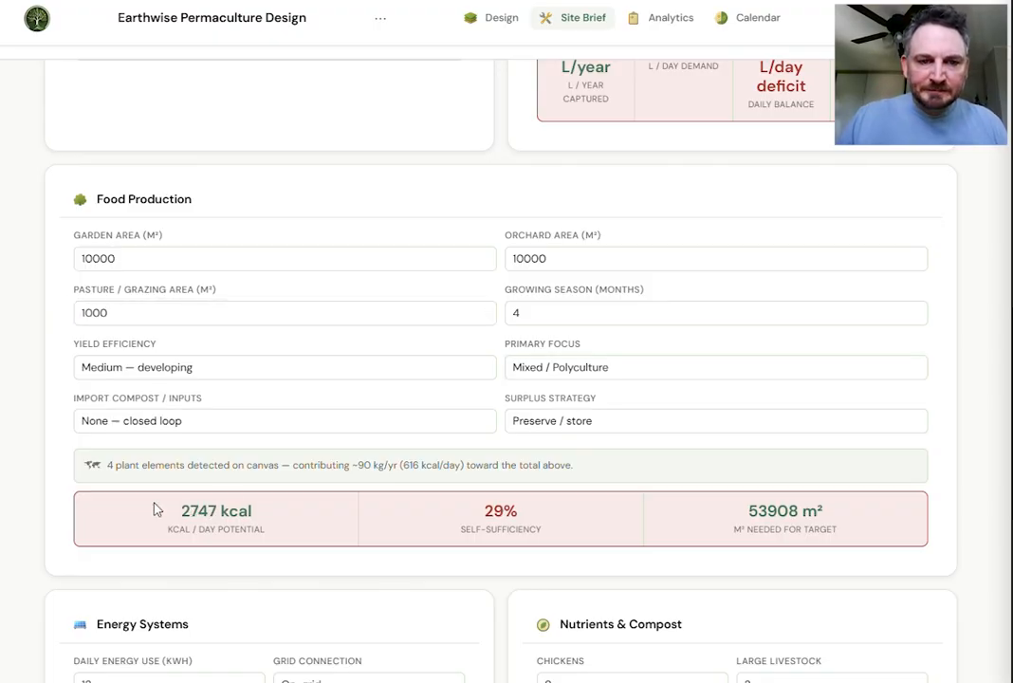
Try the High — mature system yield efficiency, and settle on Low — new / establishing.
left_click(237, 373)
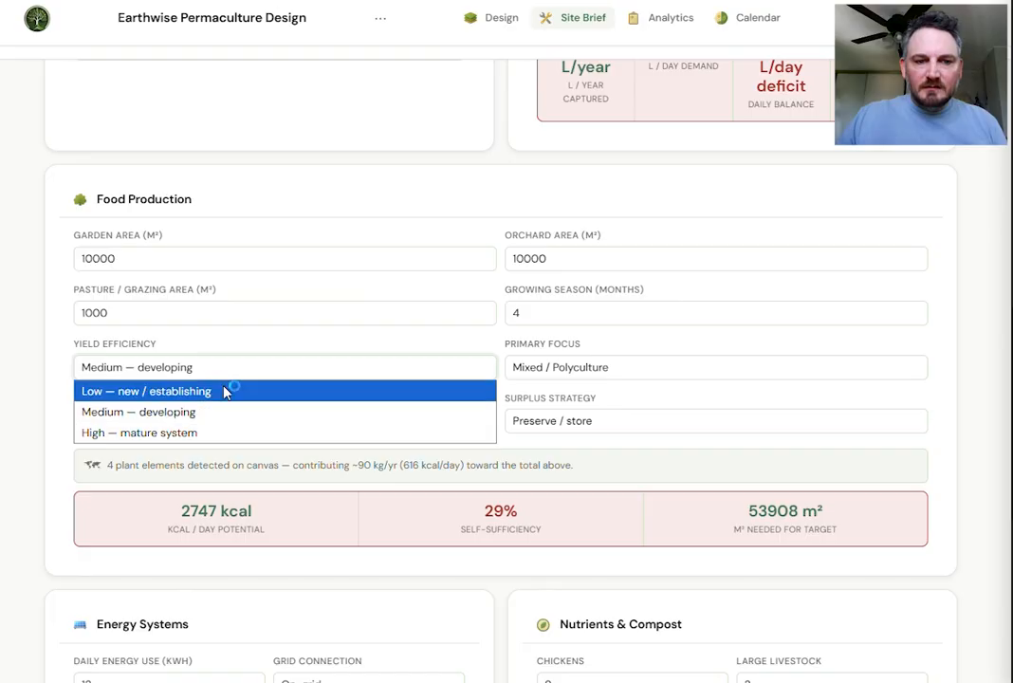
left_click(217, 442)
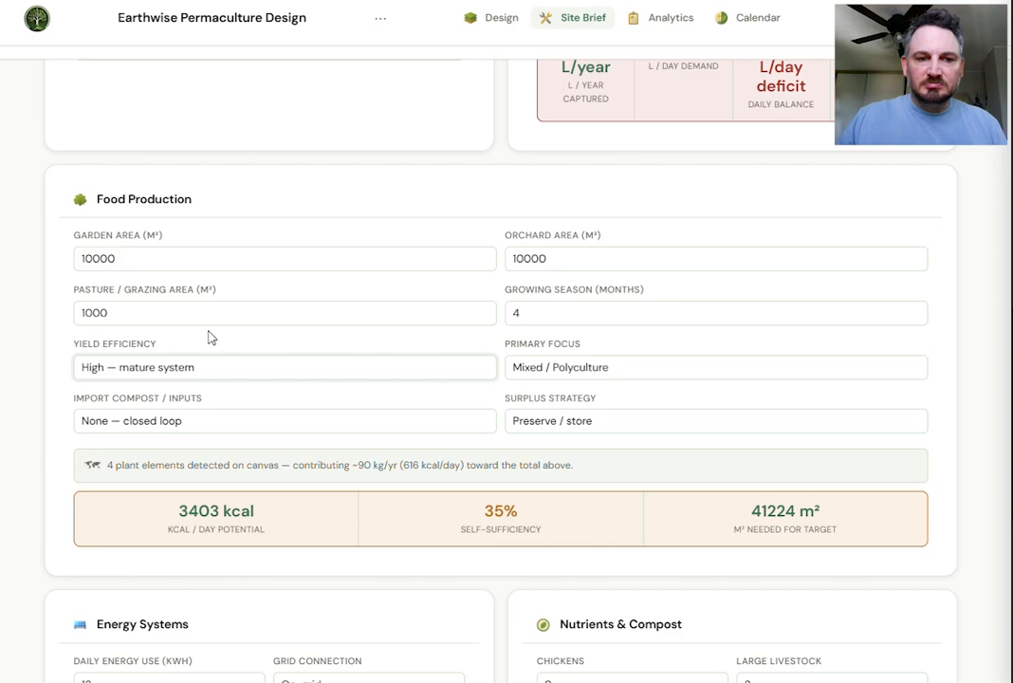
left_click(177, 377)
left_click(211, 390)
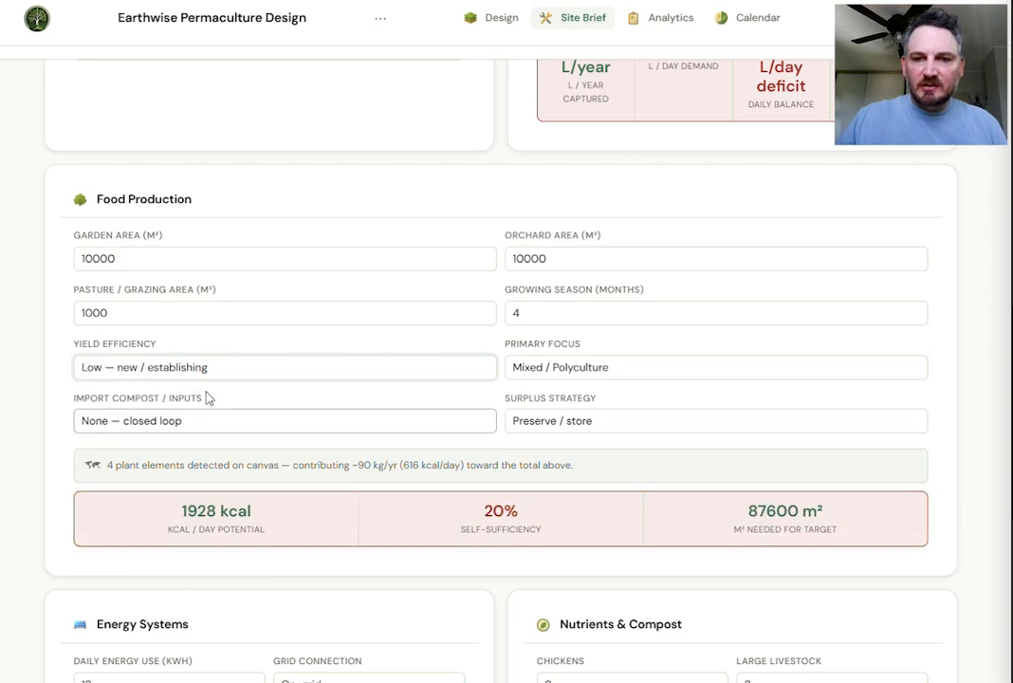
Reduce the orchard area to 100 m² and the garden area to 1000 m².
left_click(526, 258)
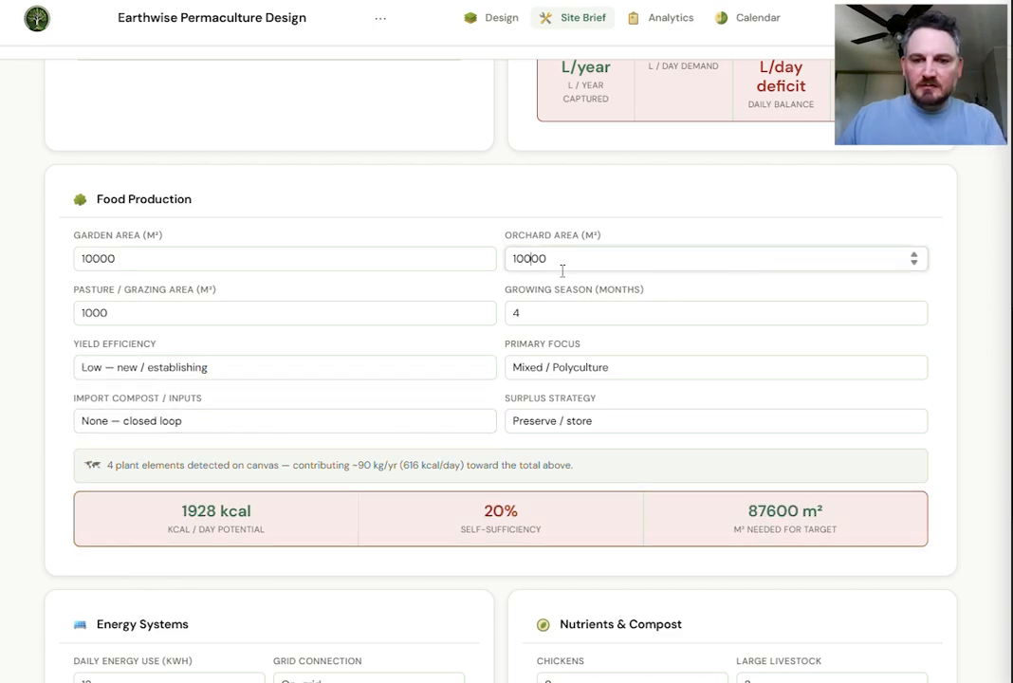
key("Delete")
key("Delete")
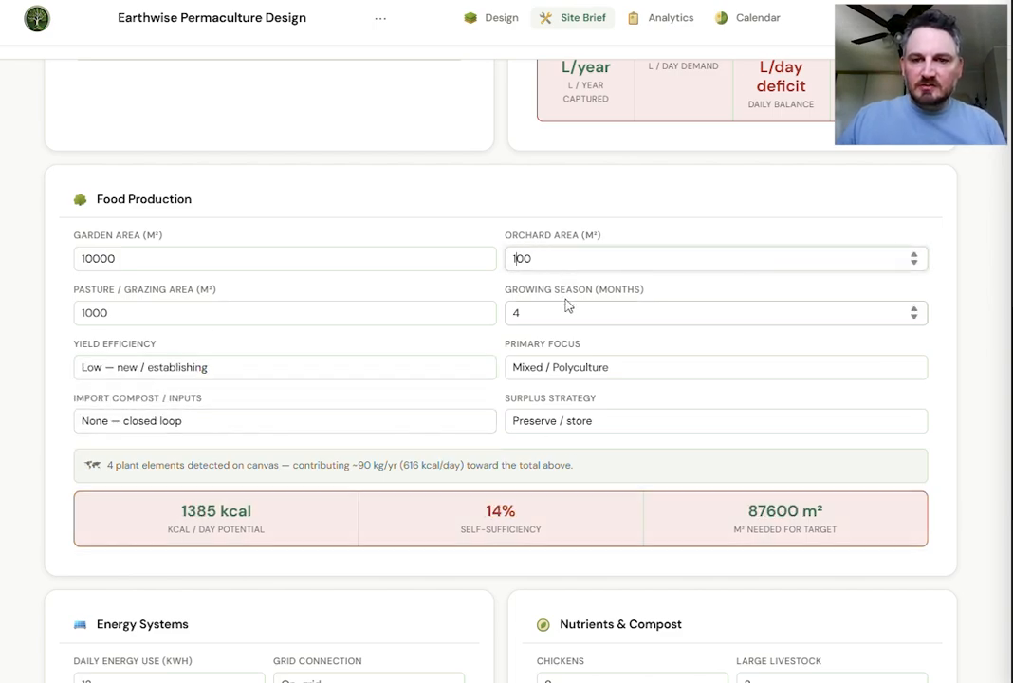
left_click(157, 264)
key("BackSpace")
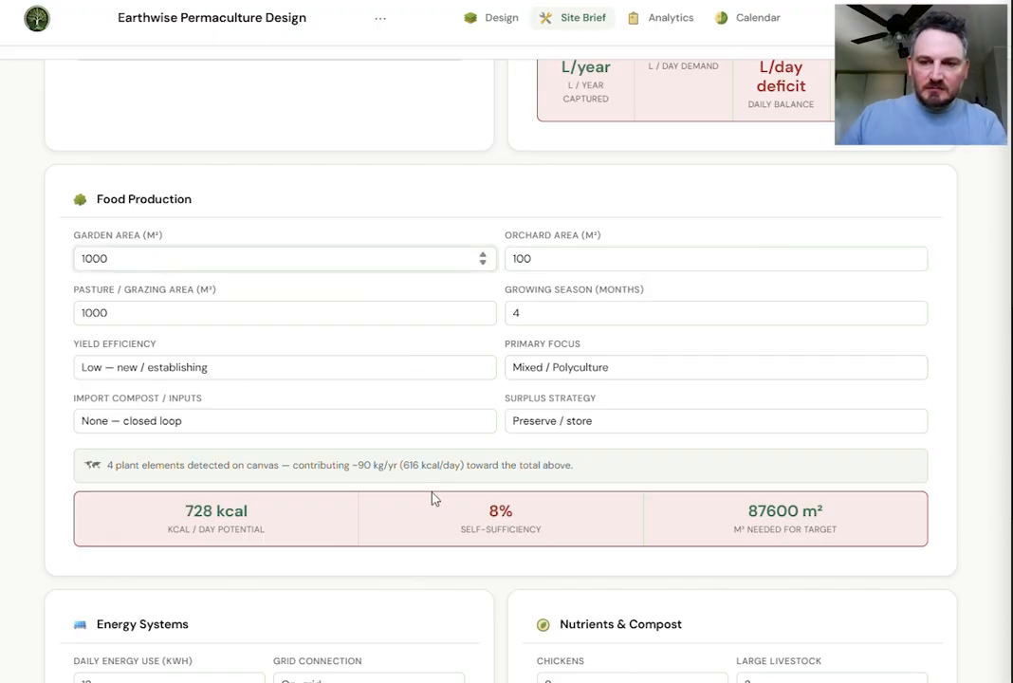
Review the chicken and large livestock counts under Nutrients & Compost.
scroll(561, 459, "down", 5)
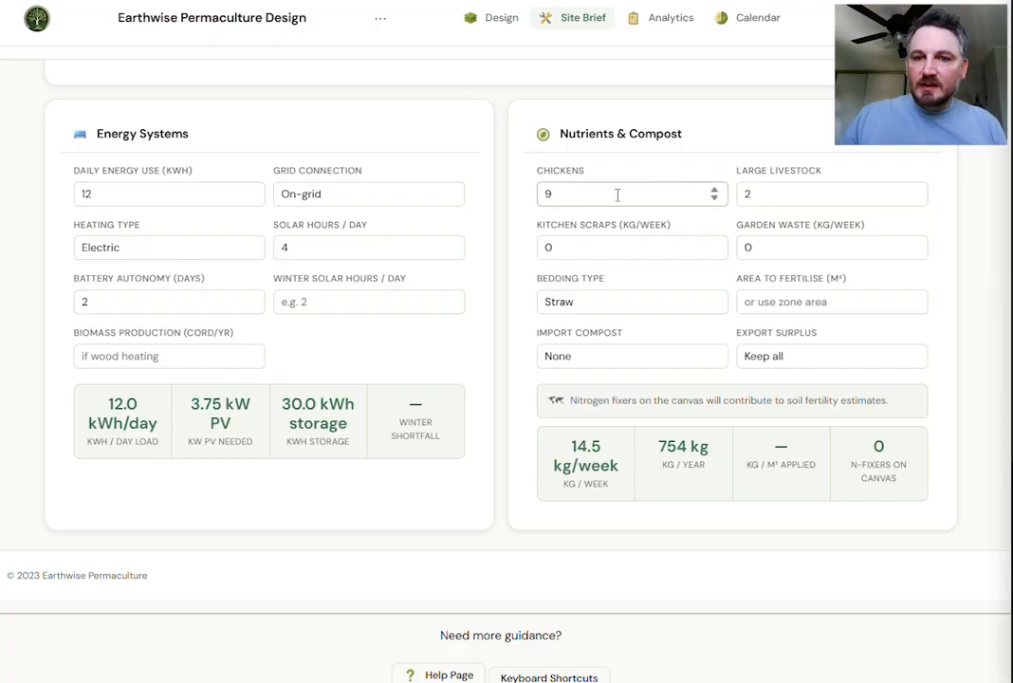
left_click(567, 191)
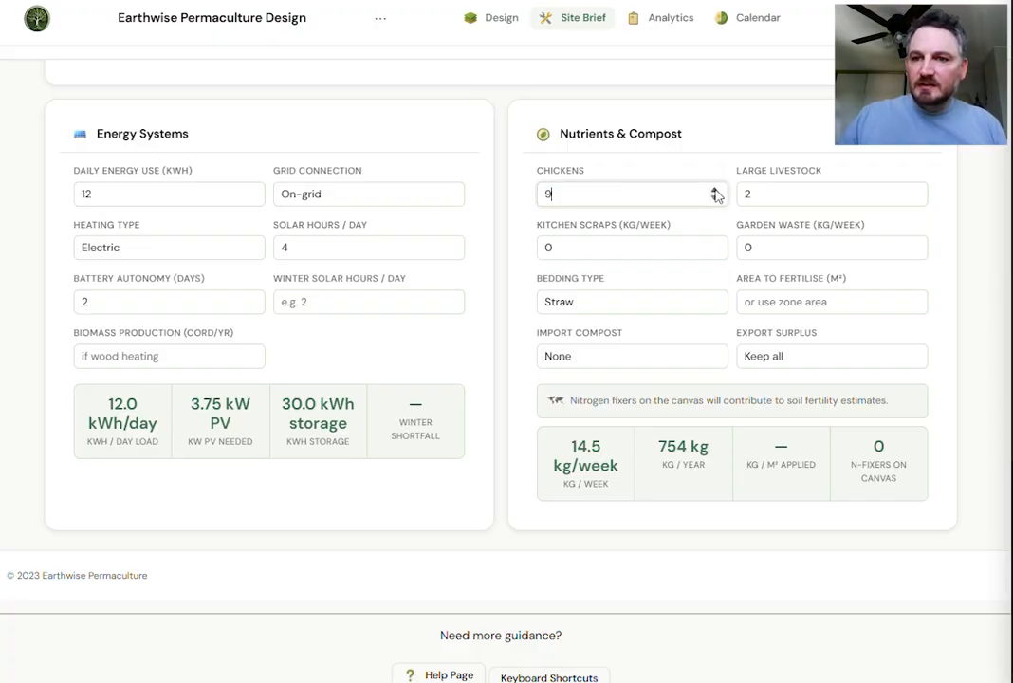
left_click(806, 191)
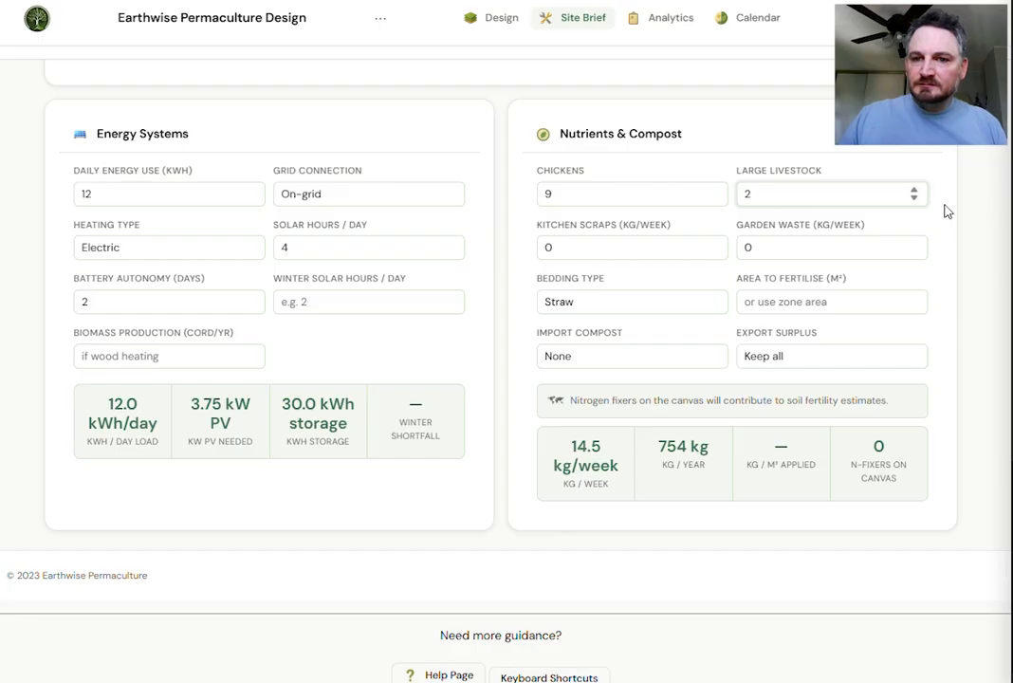
Set the kitchen scraps under Nutrients & Compost to 11 kg/week.
left_click(636, 249)
left_click(716, 244)
left_click(715, 243)
left_click(715, 244)
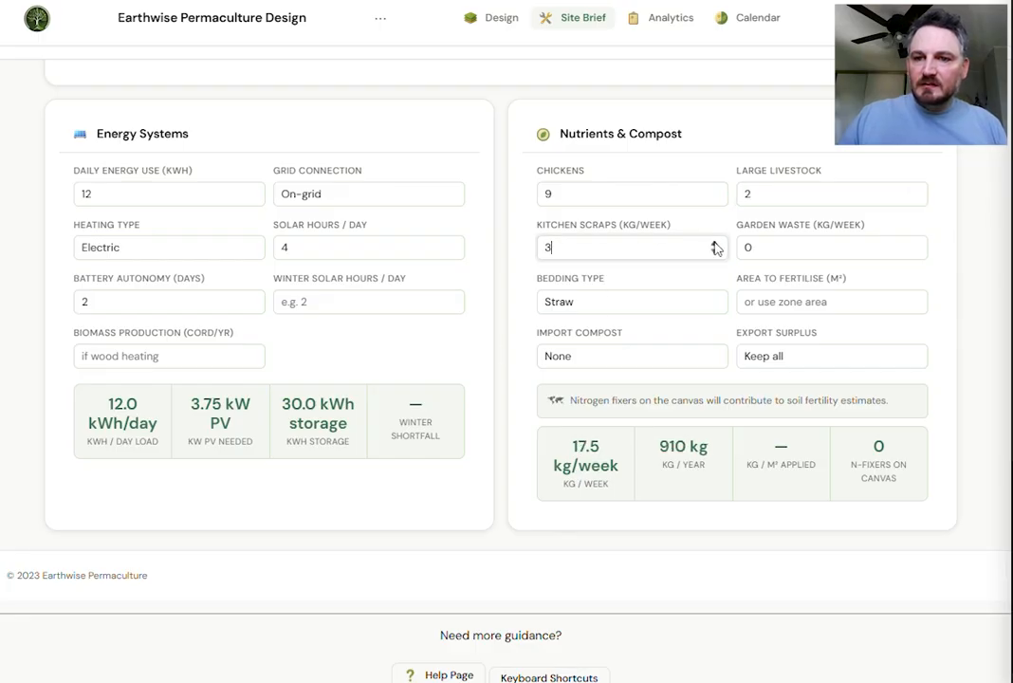
left_click(715, 244)
left_click(715, 243)
left_click(716, 244)
left_click(715, 244)
left_click(716, 244)
left_click(715, 244)
left_click(716, 244)
left_click(716, 244)
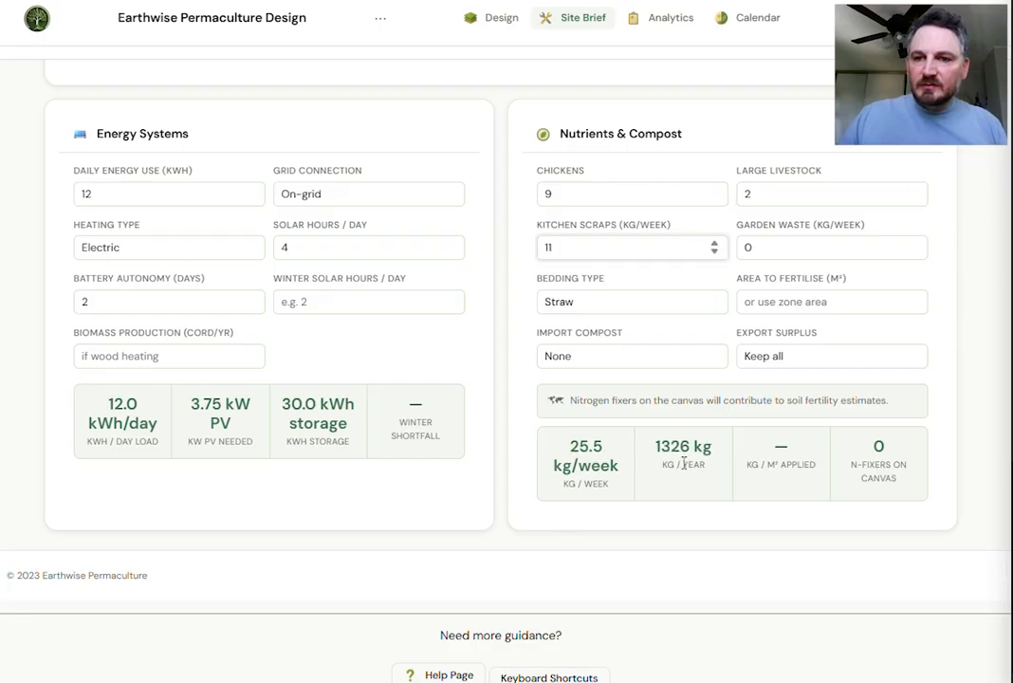
Set the garden waste under Nutrients & Compost to 6 kg/week.
left_click(791, 248)
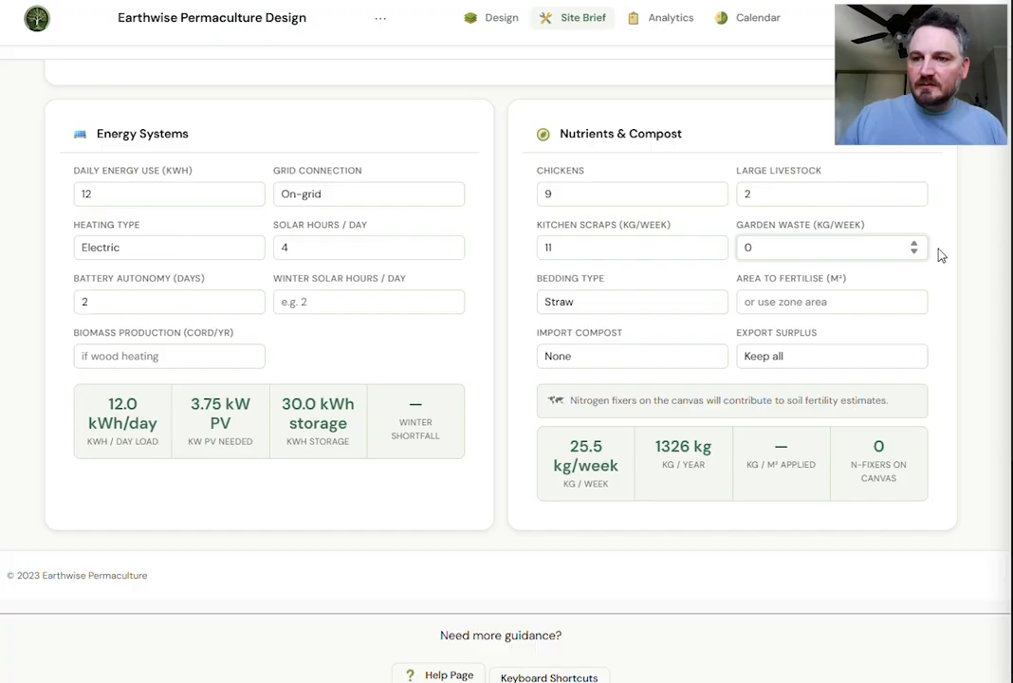
left_click(915, 243)
left_click(914, 243)
left_click(915, 243)
left_click(915, 242)
left_click(915, 243)
left_click(915, 243)
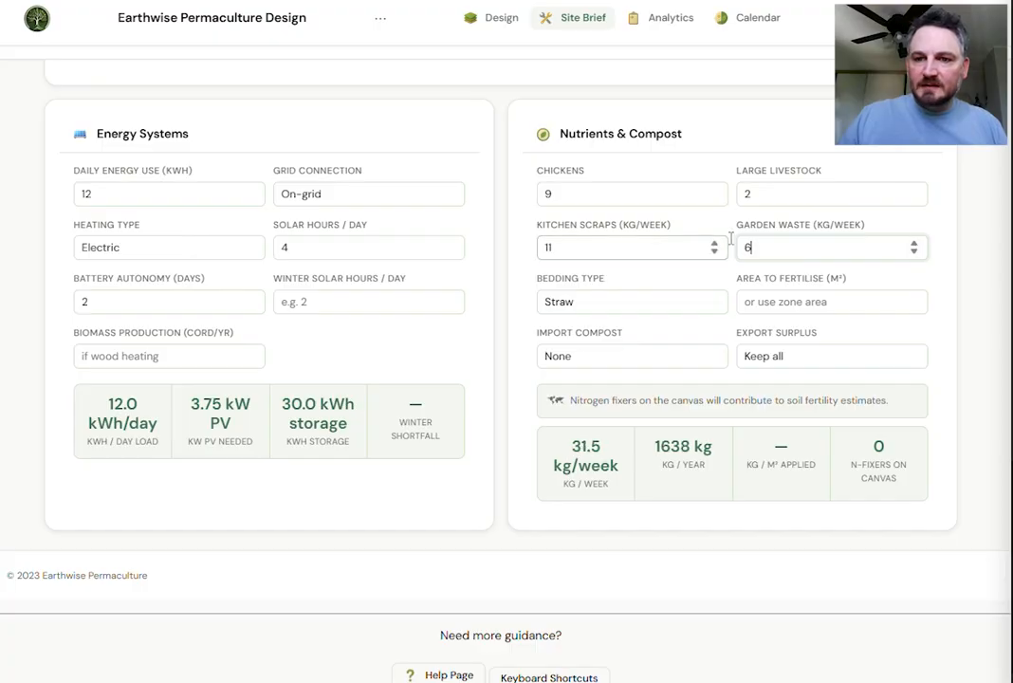
Configure the compost options with Leaves as bedding type, Some (occasional) imported compost and Sell surplus for exports.
left_click(661, 301)
left_click(612, 366)
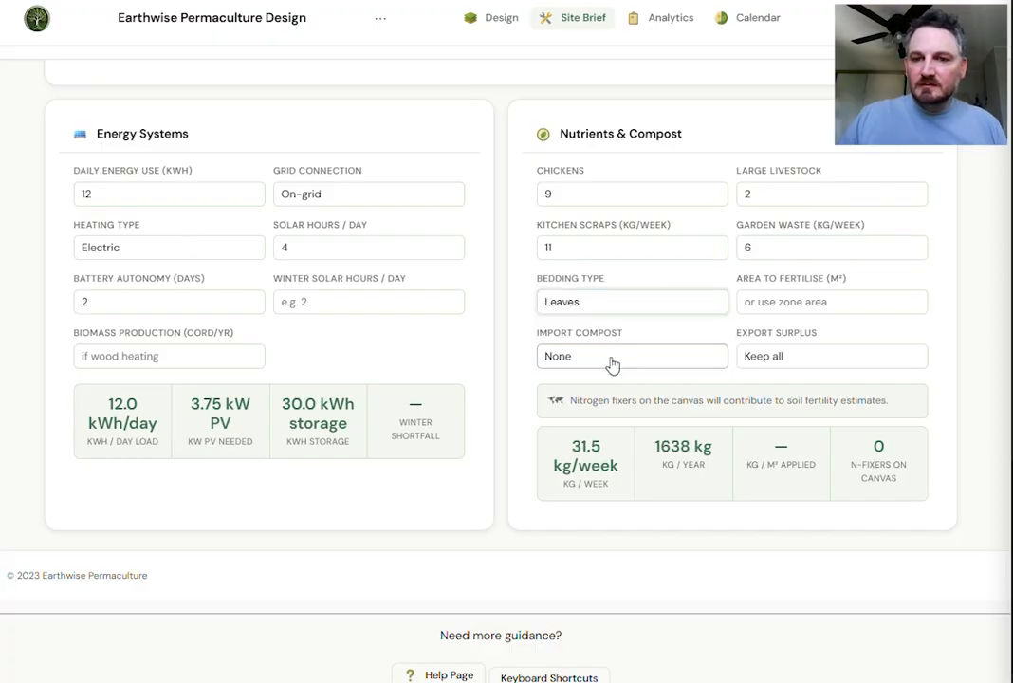
left_click(622, 357)
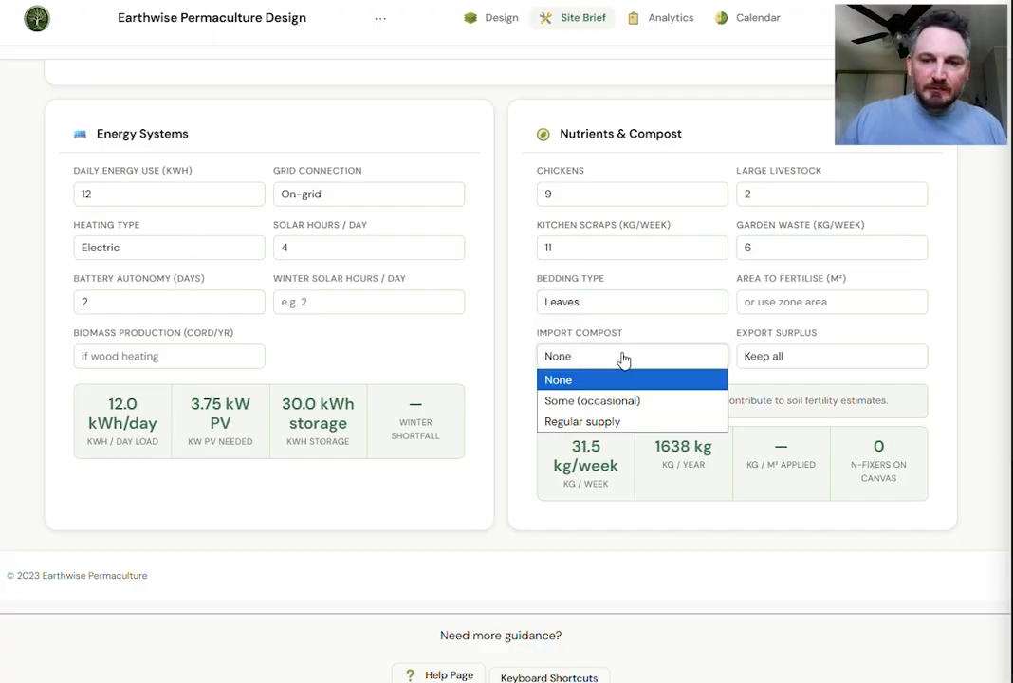
left_click(612, 406)
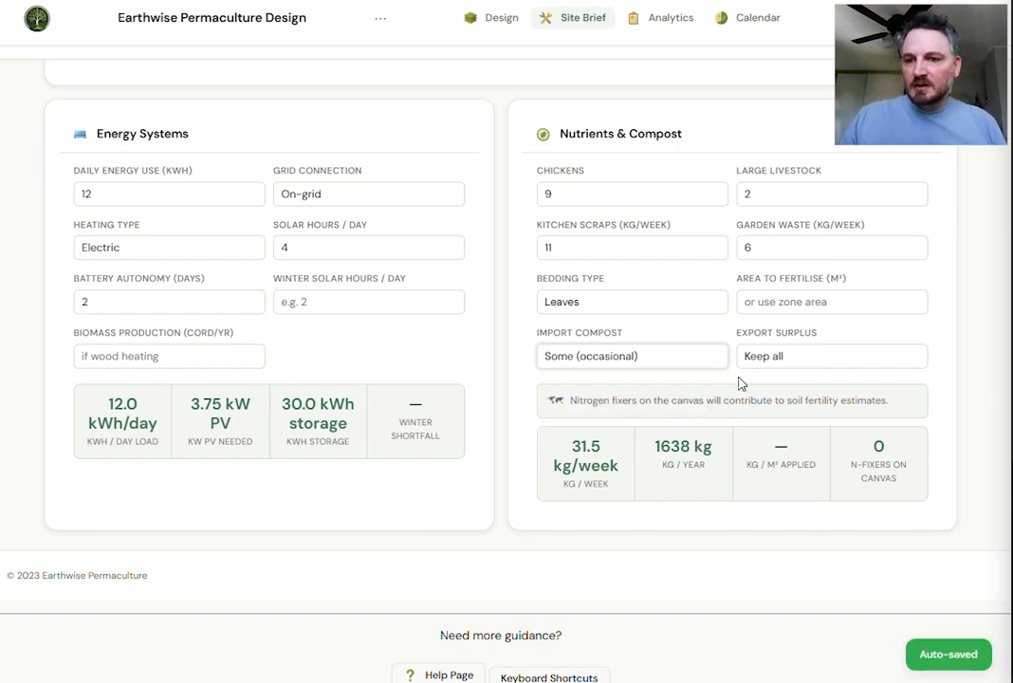
left_click(776, 365)
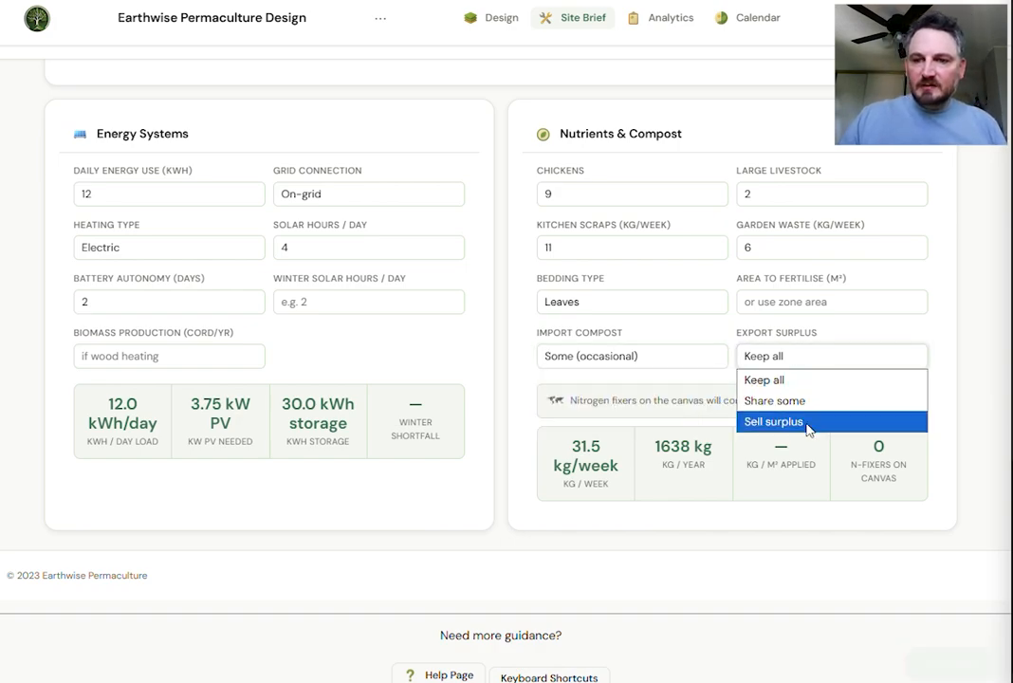
left_click(808, 422)
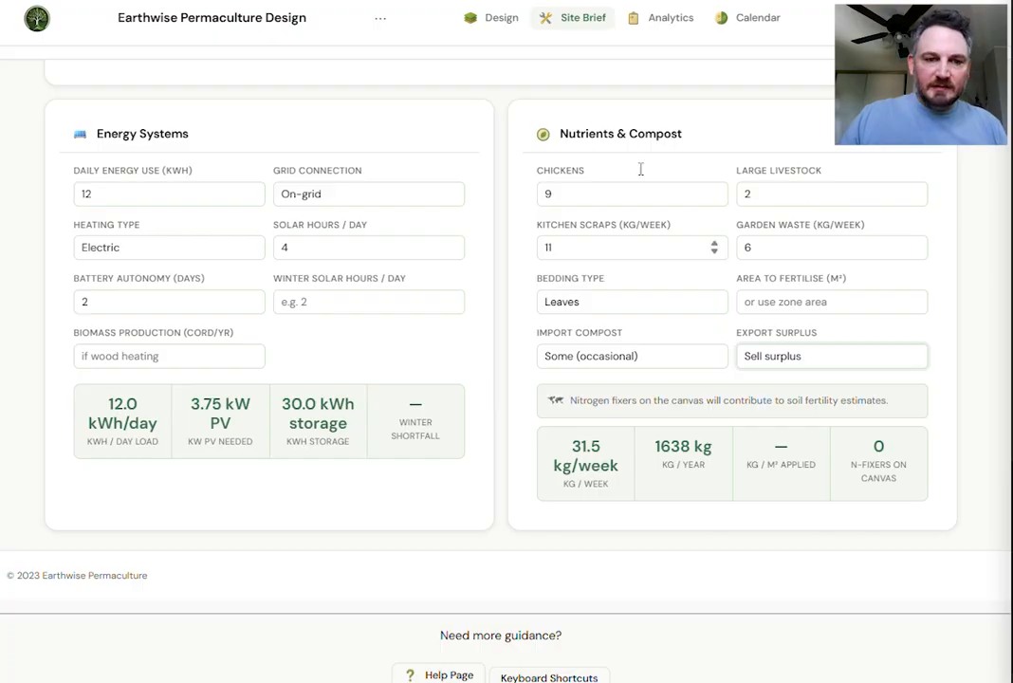
Open the Analytics page and inspect an enlarged view of the Zone Distribution chart.
scroll(370, 382, "up", 15)
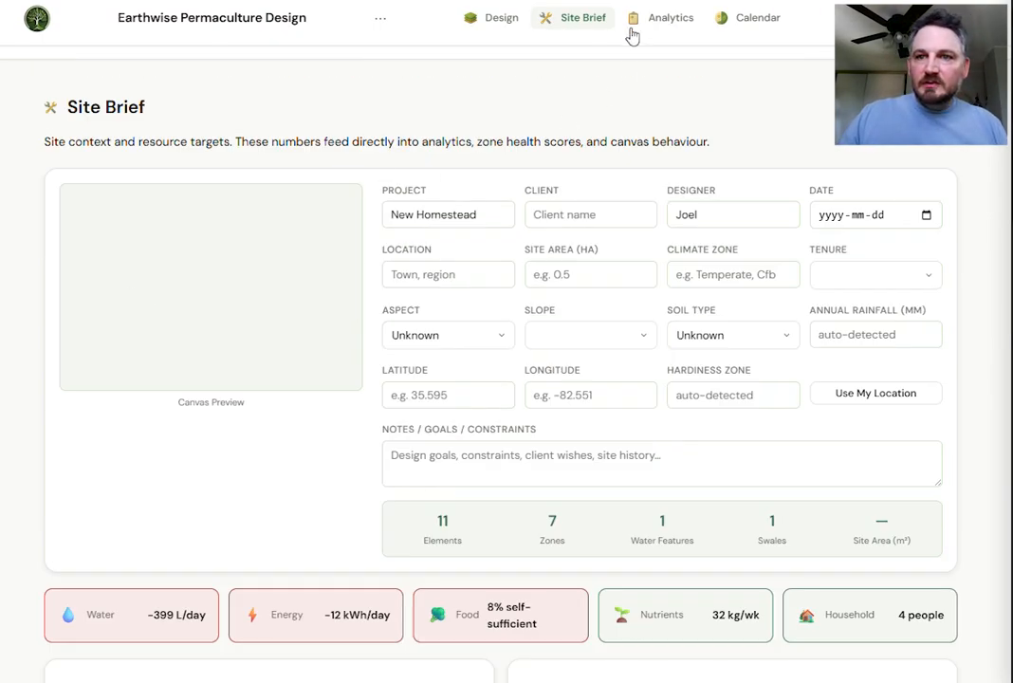
left_click(670, 18)
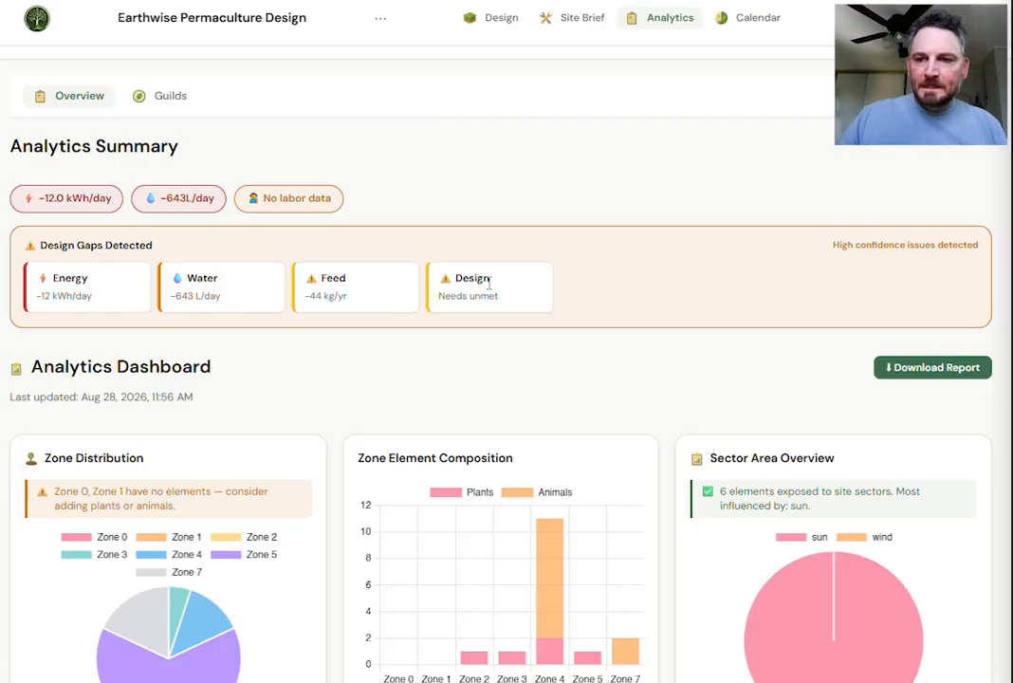
scroll(640, 282, "down", 3)
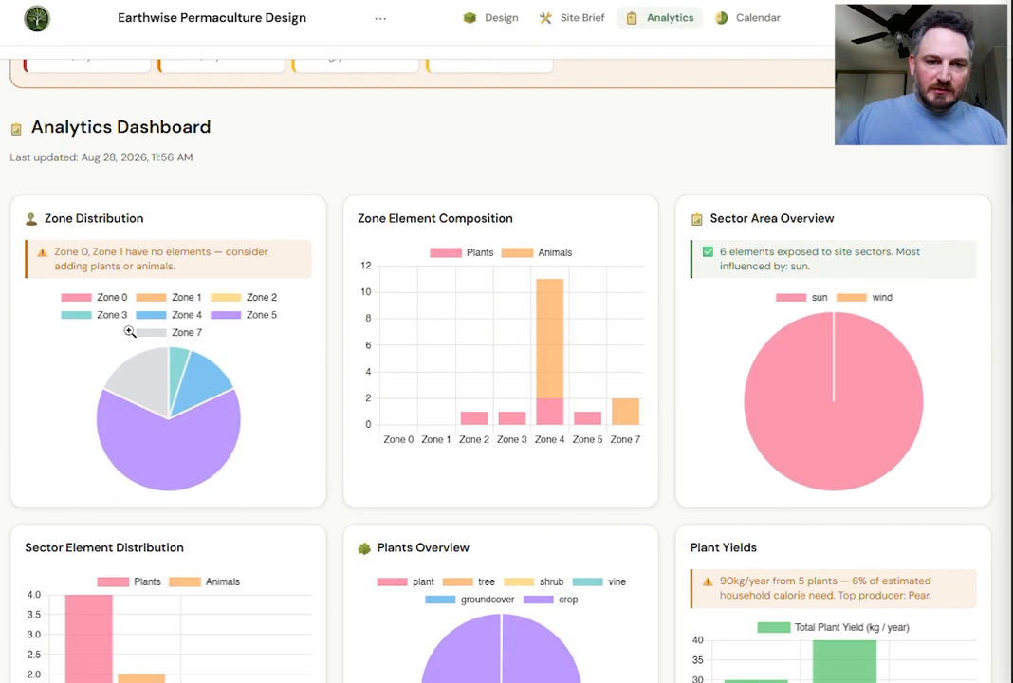
left_click(252, 352)
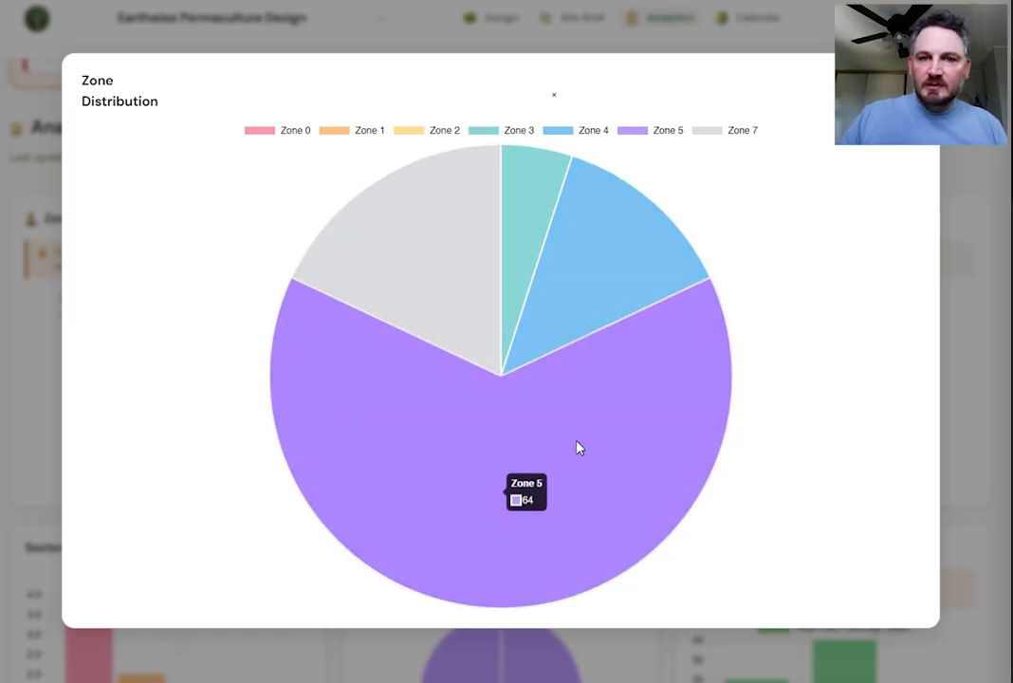
left_click(333, 33)
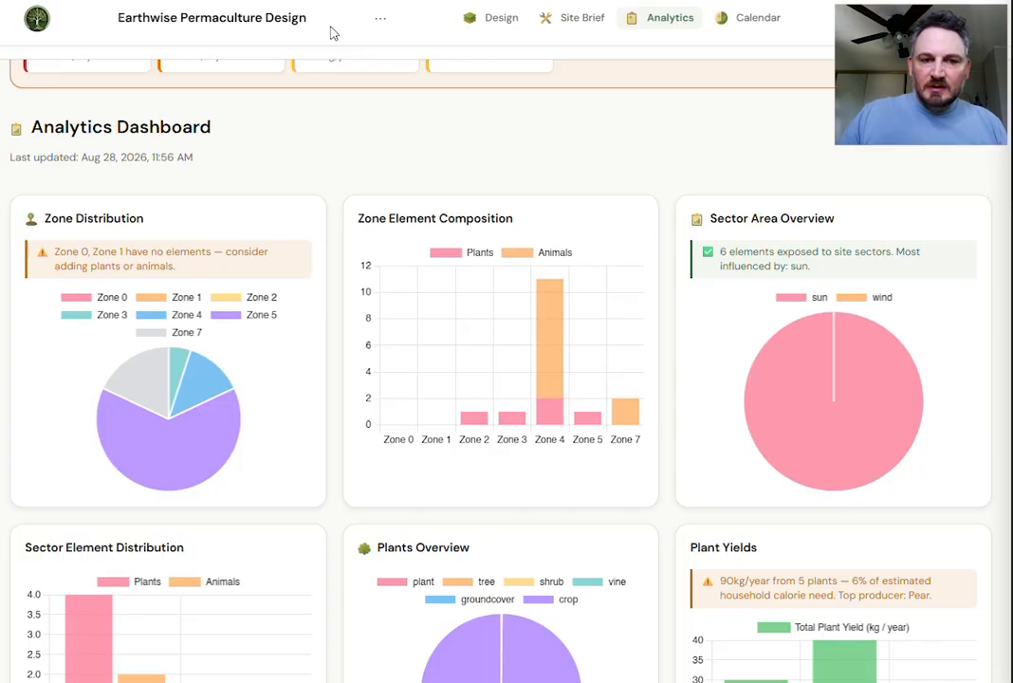
Enlarge the Zone Element Composition chart and inspect the plant and animal counts for Zone 4.
left_click(521, 327)
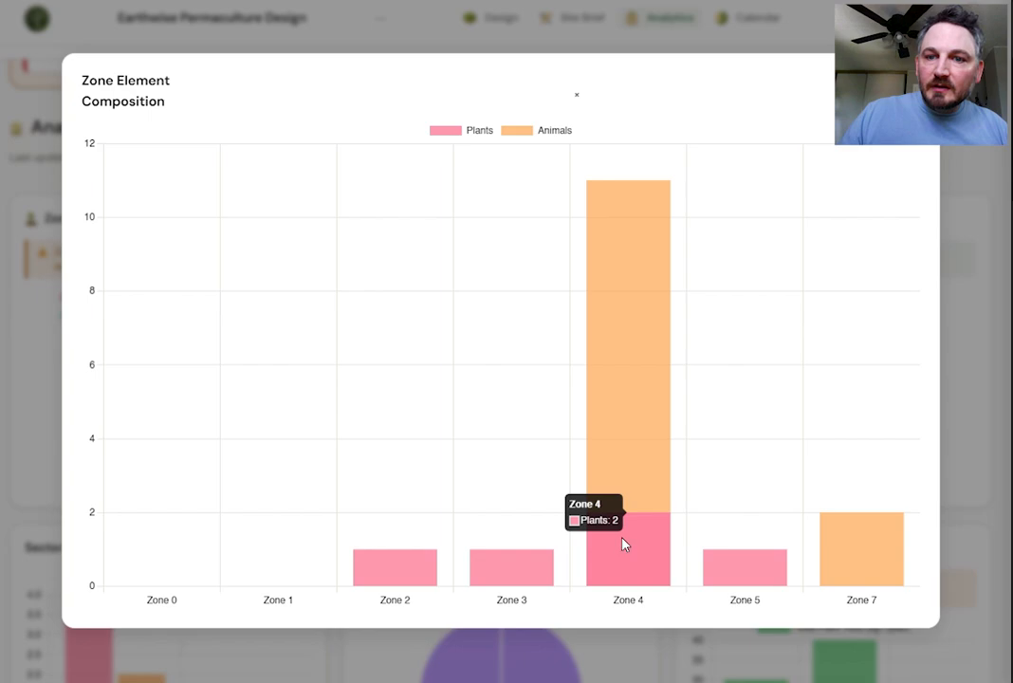
mouse_move(621, 353)
mouse_move(631, 566)
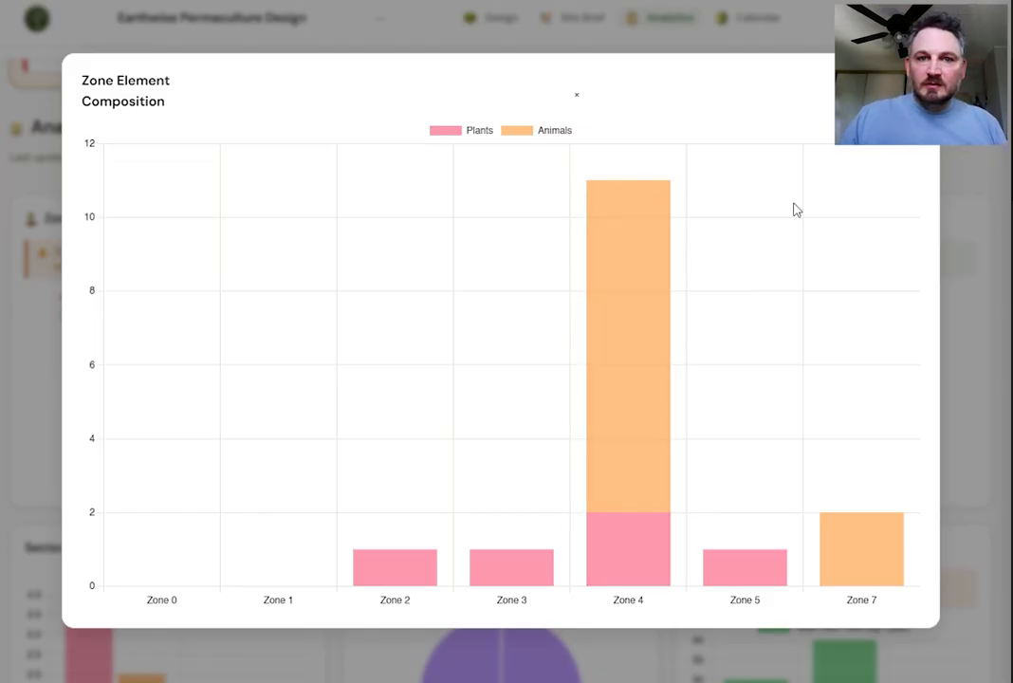
left_click(262, 44)
scroll(536, 249, "down", 2)
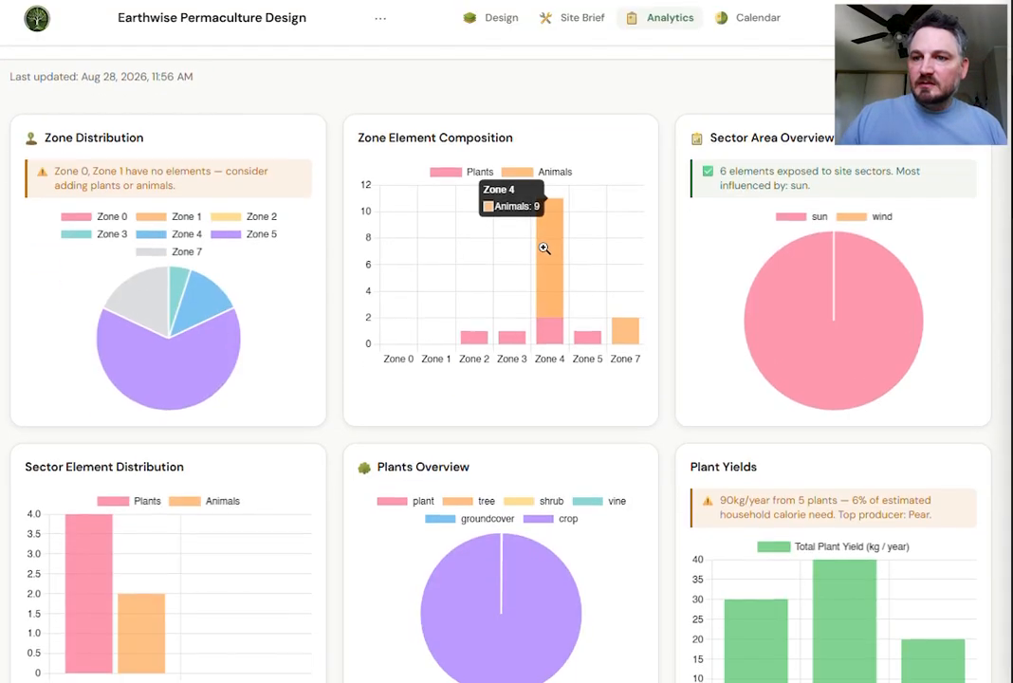
scroll(883, 196, "up", 3)
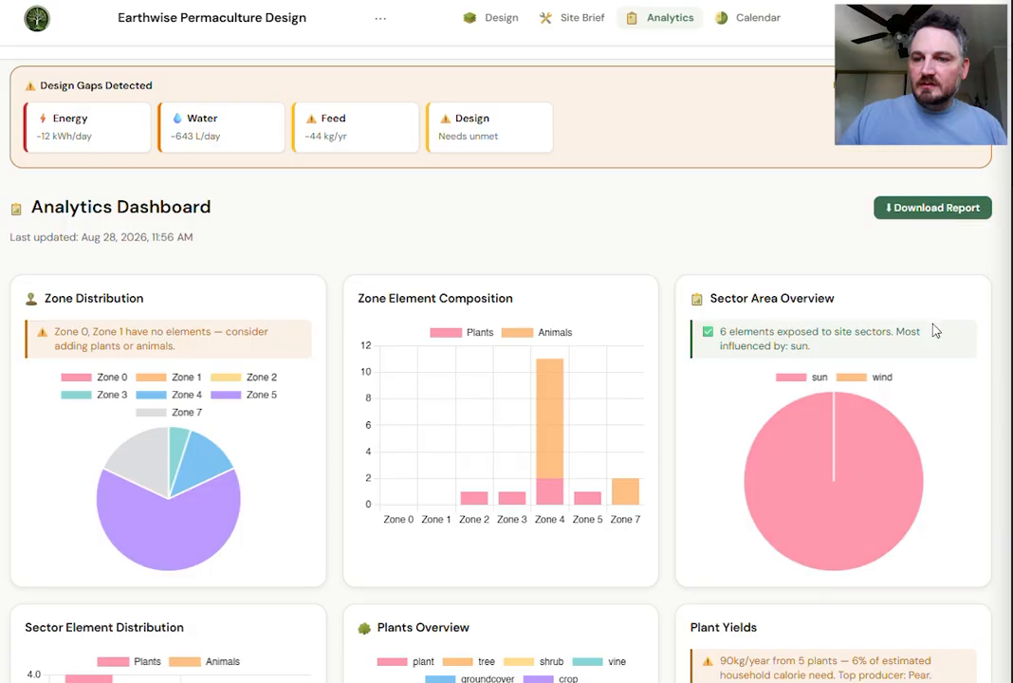
Check the plant and animal values for the sun sector in the Sector Element Distribution chart.
scroll(254, 293, "down", 4)
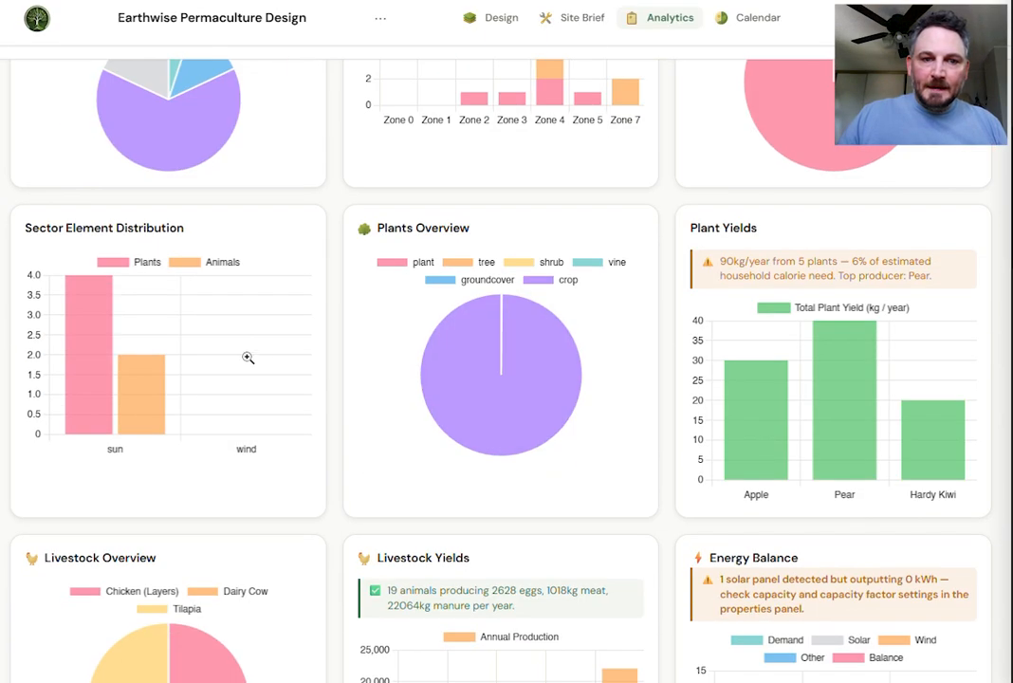
mouse_move(90, 332)
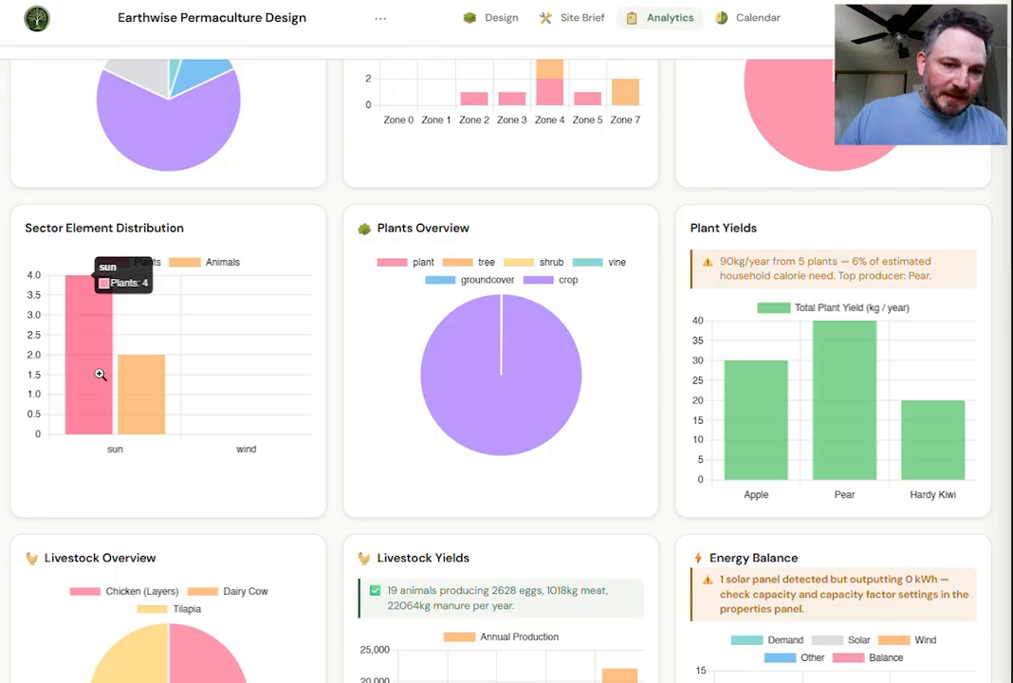
mouse_move(133, 382)
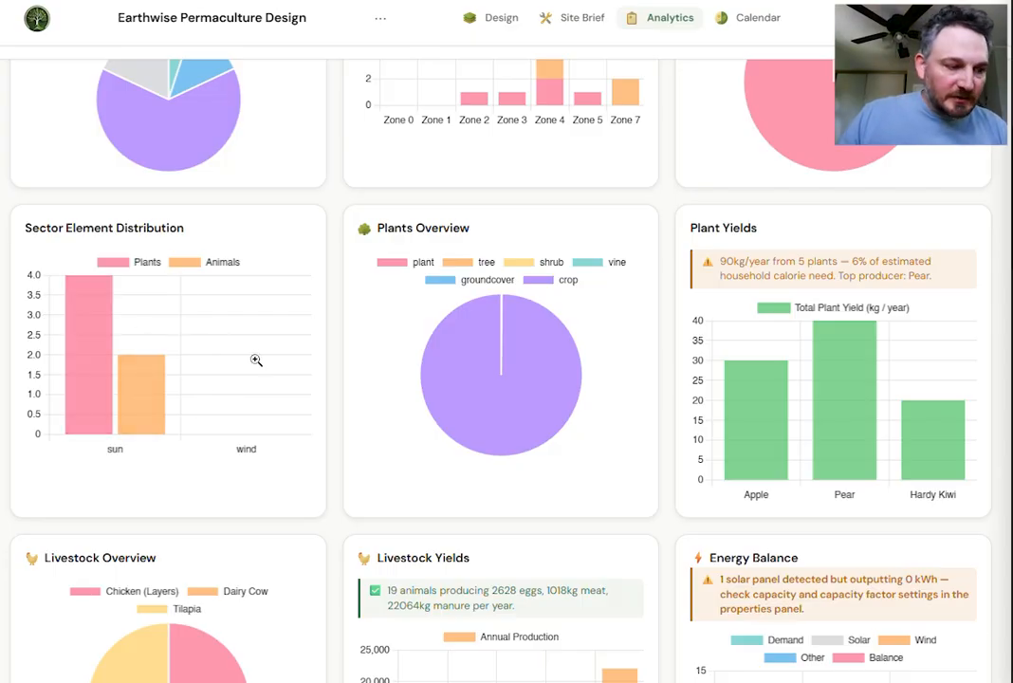
Inspect the crop share in the Plants Overview chart, including its enlarged view.
mouse_move(529, 369)
scroll(527, 356, "down", 3)
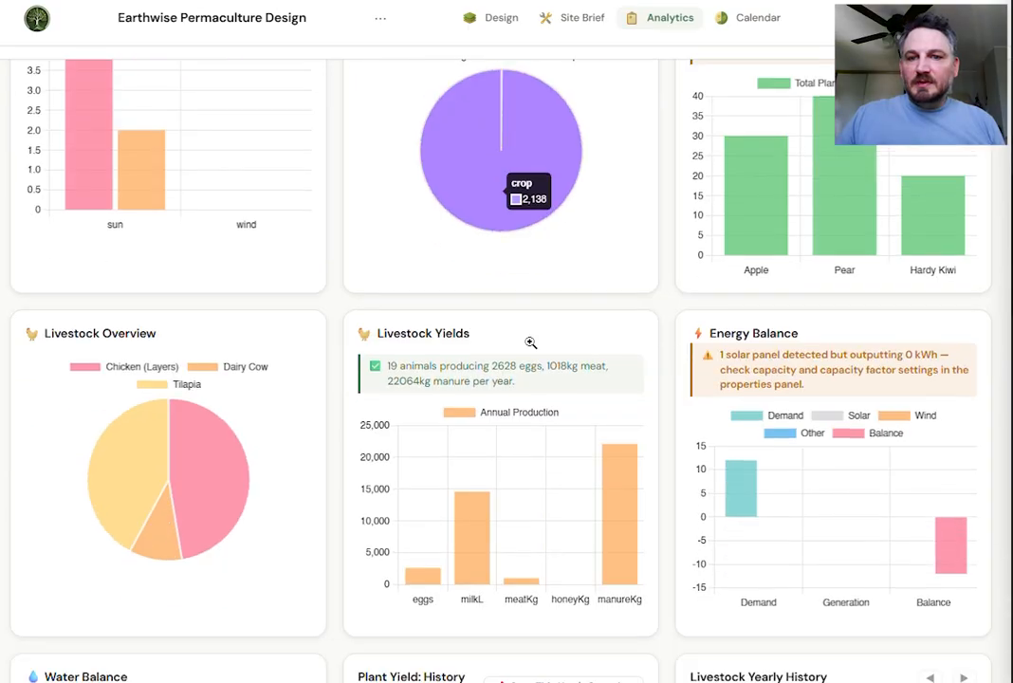
scroll(475, 185, "up", 4)
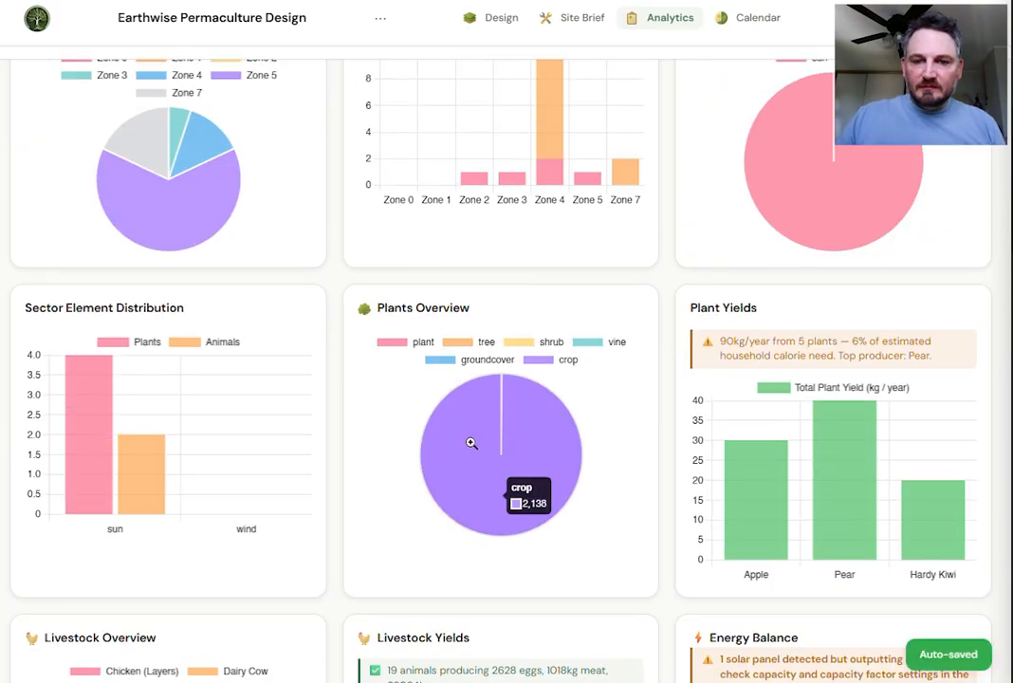
left_click(474, 450)
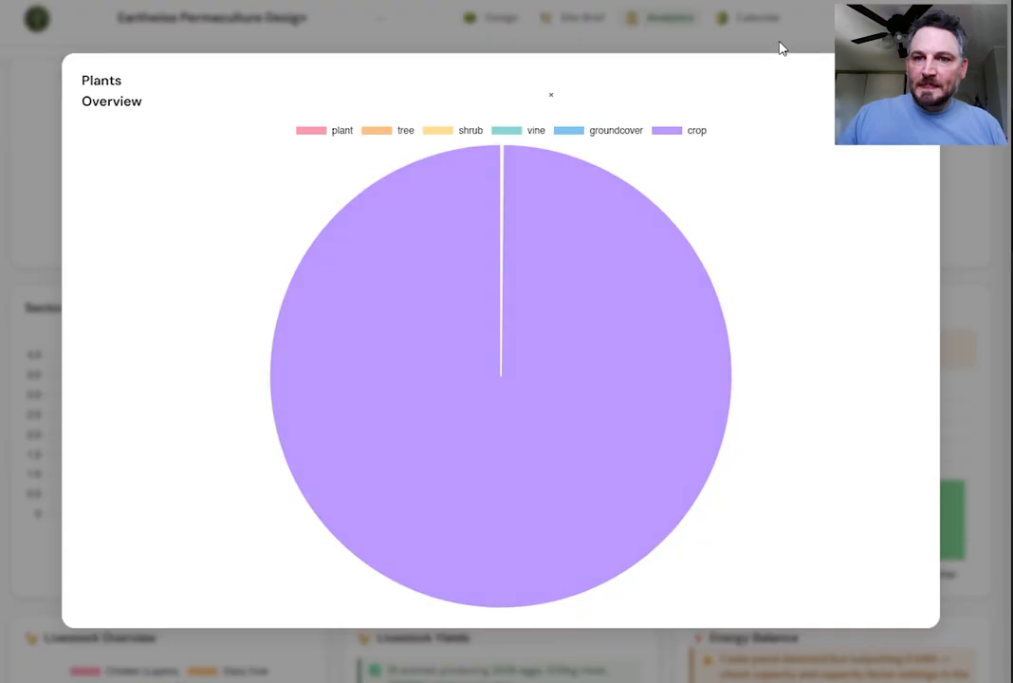
left_click(795, 40)
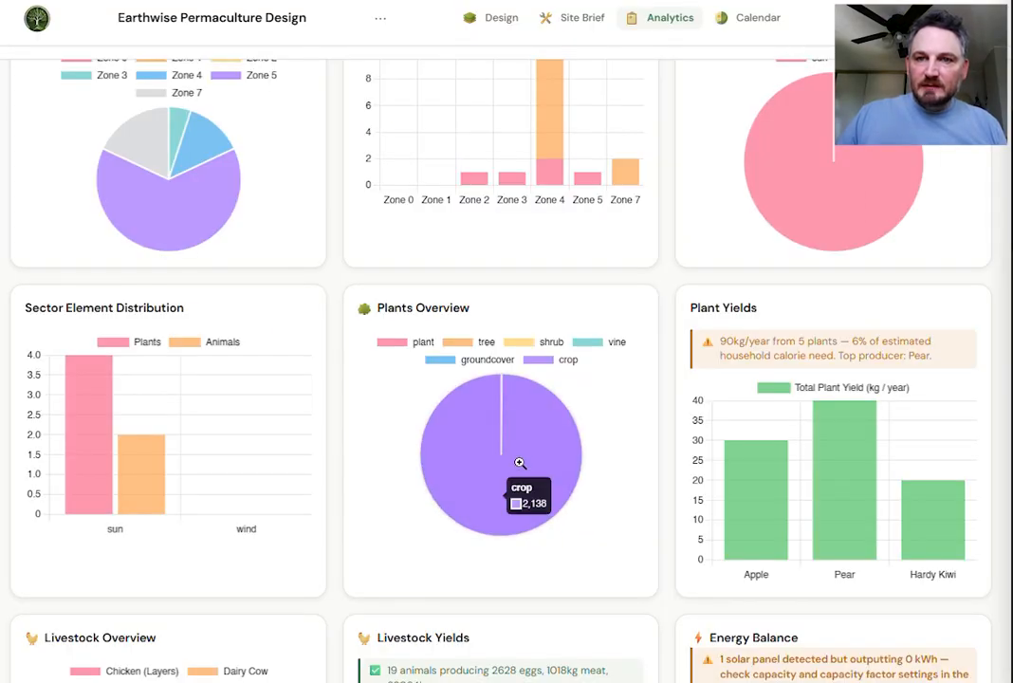
Return to the design canvas and delete the Tomato crop element from the field.
left_click(496, 17)
scroll(160, 243, "up", 3)
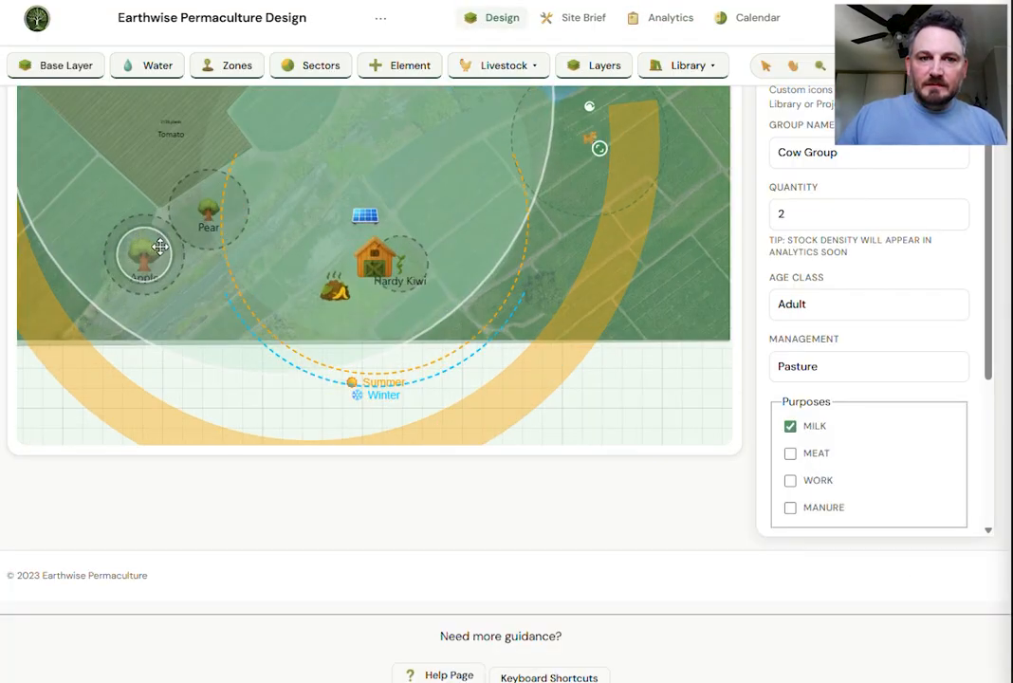
scroll(172, 230, "down", 4)
left_click(170, 163)
scroll(807, 389, "down", 2)
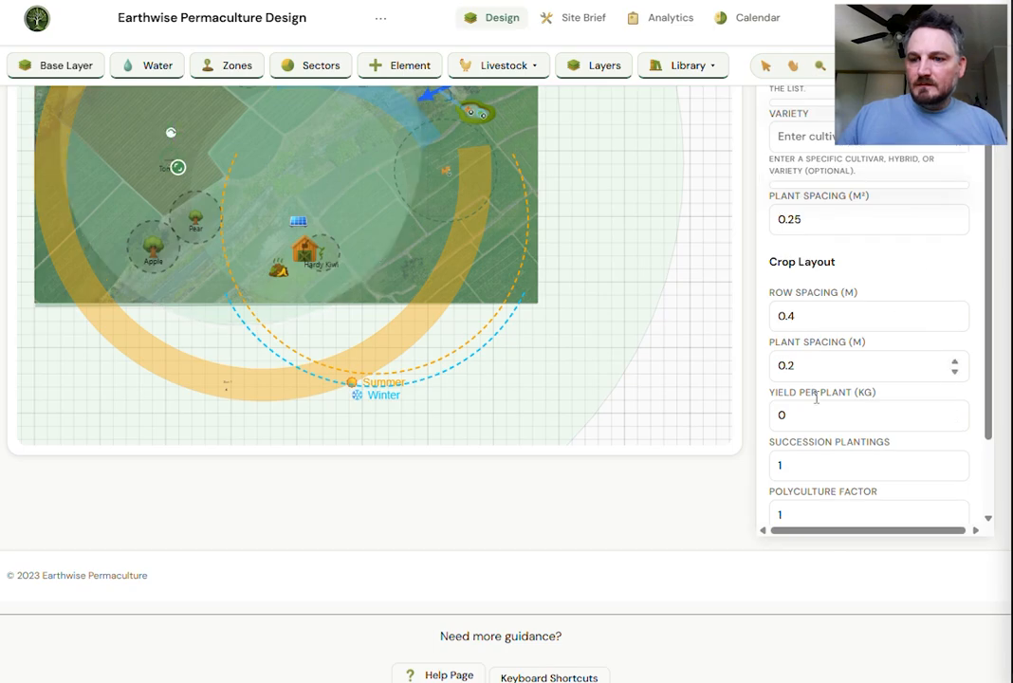
left_click(896, 492)
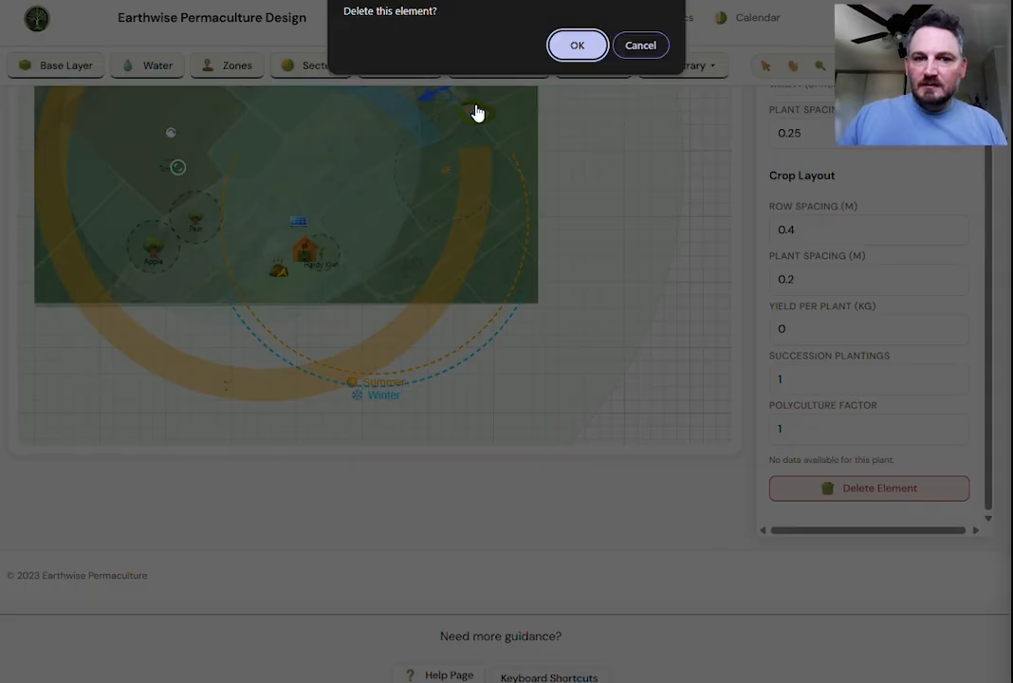
left_click(588, 49)
Reopen Analytics and inspect the enlarged Plants Overview chart for the tree and vine shares.
left_click(646, 31)
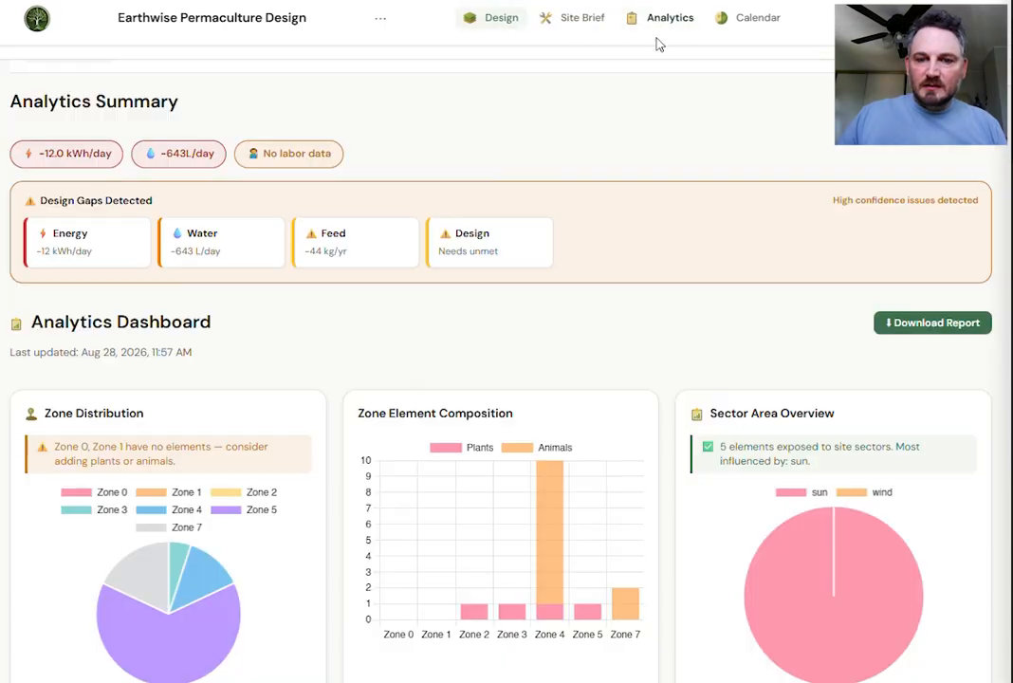
scroll(446, 448, "down", 6)
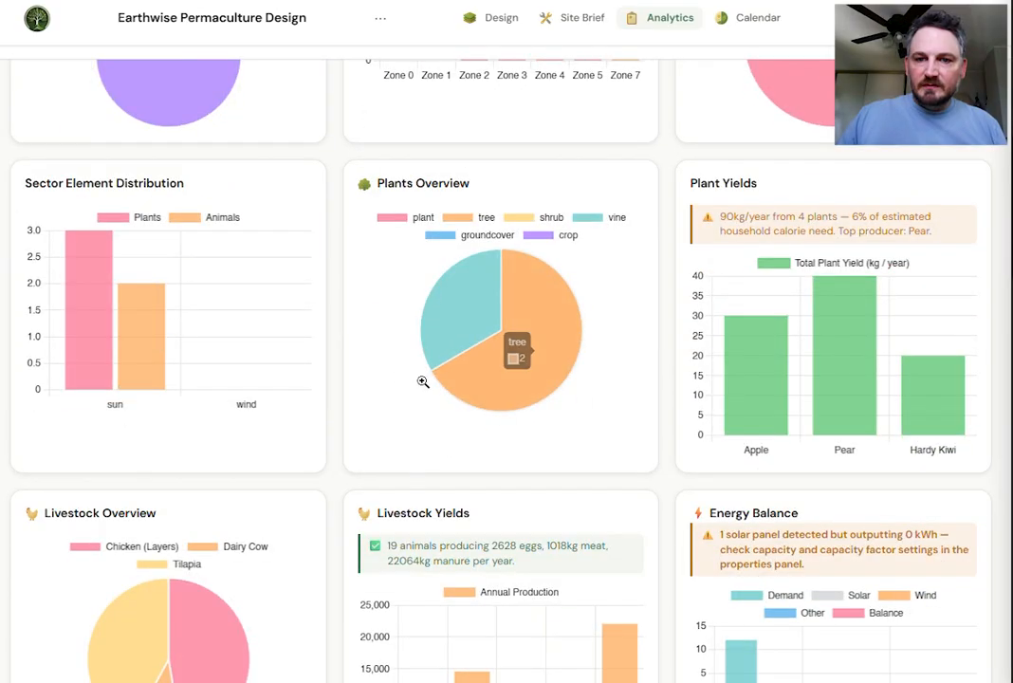
left_click(403, 381)
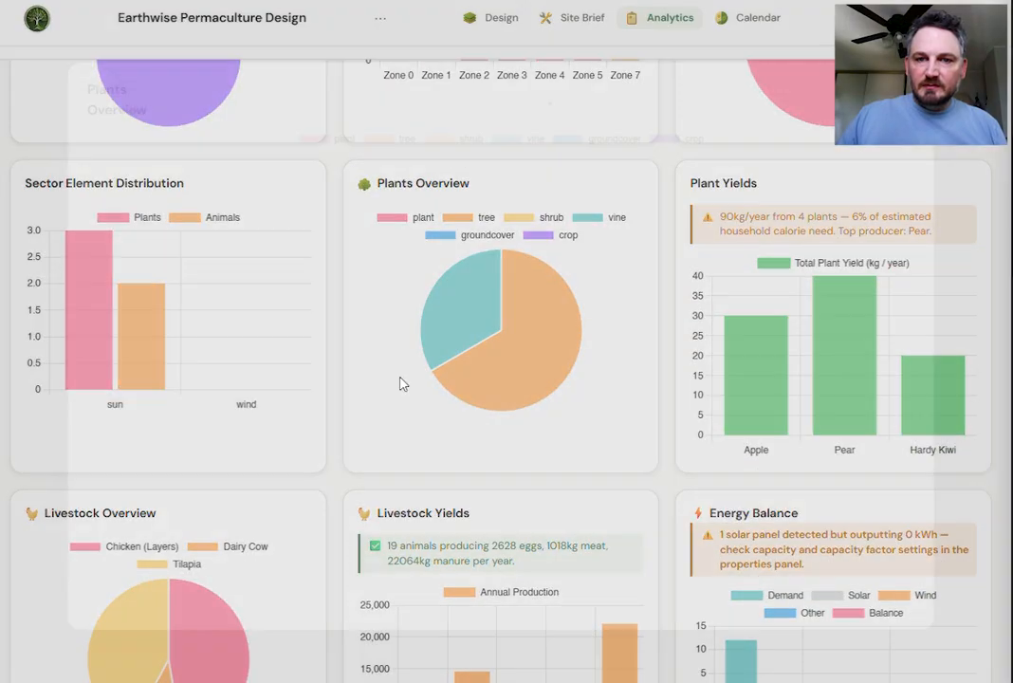
mouse_move(373, 266)
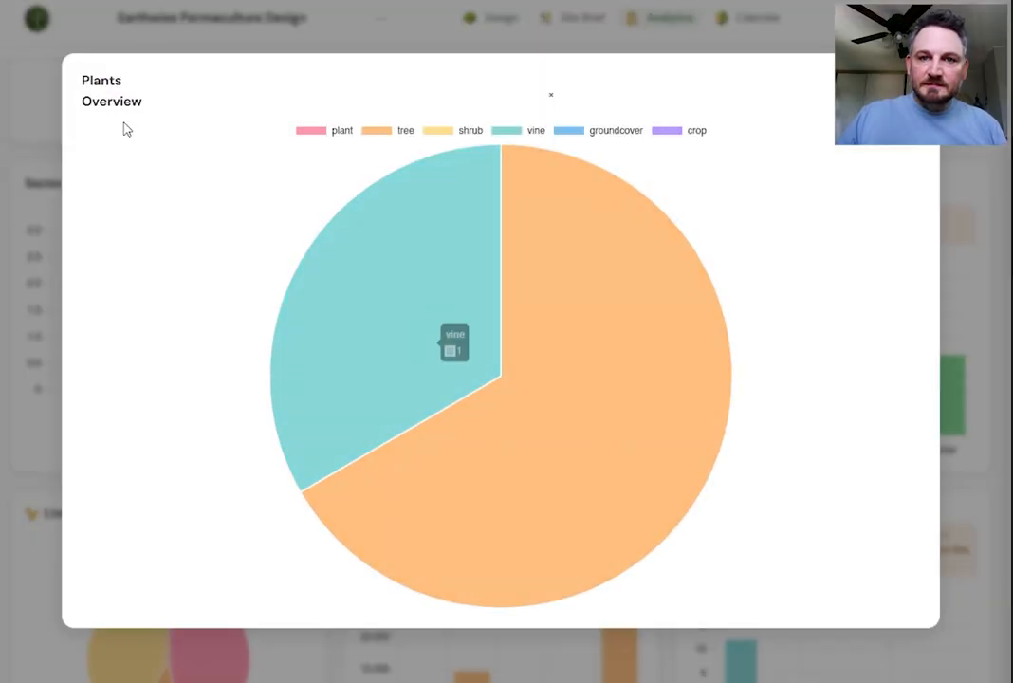
left_click(353, 43)
Review the plant yield, livestock, energy balance and water balance charts on the Analytics Dashboard.
scroll(520, 491, "down", 2)
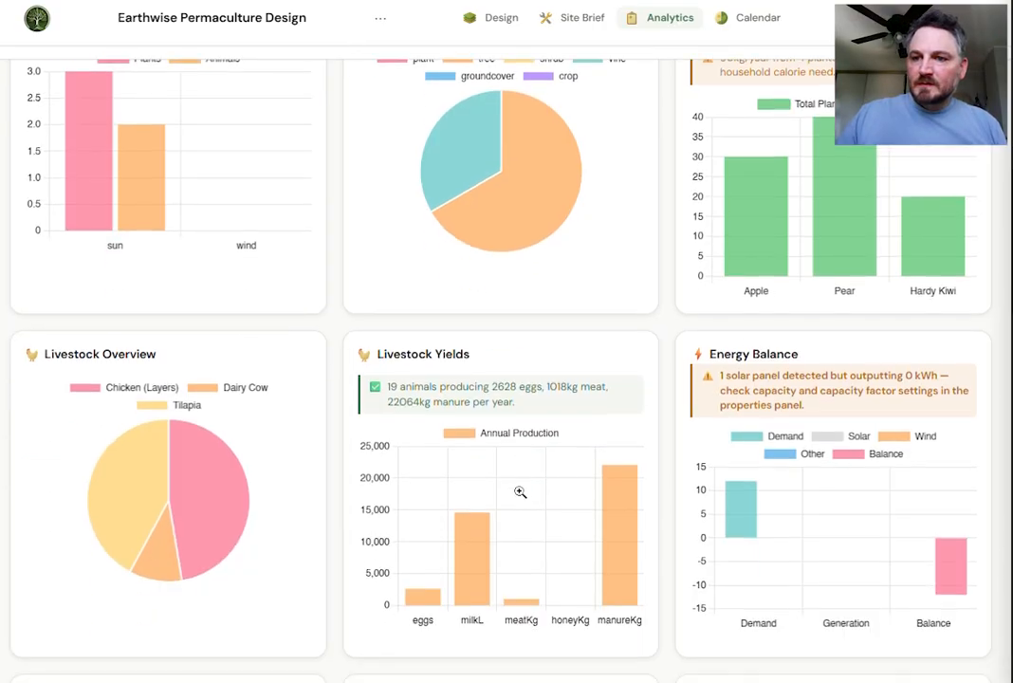
scroll(803, 214, "up", 1)
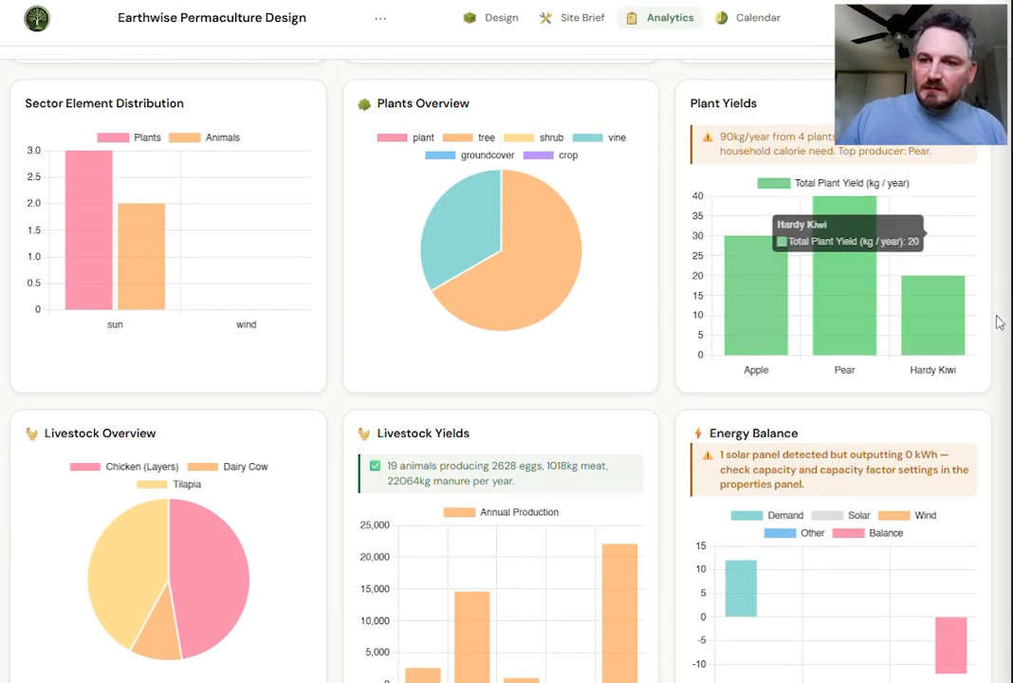
scroll(668, 334, "down", 5)
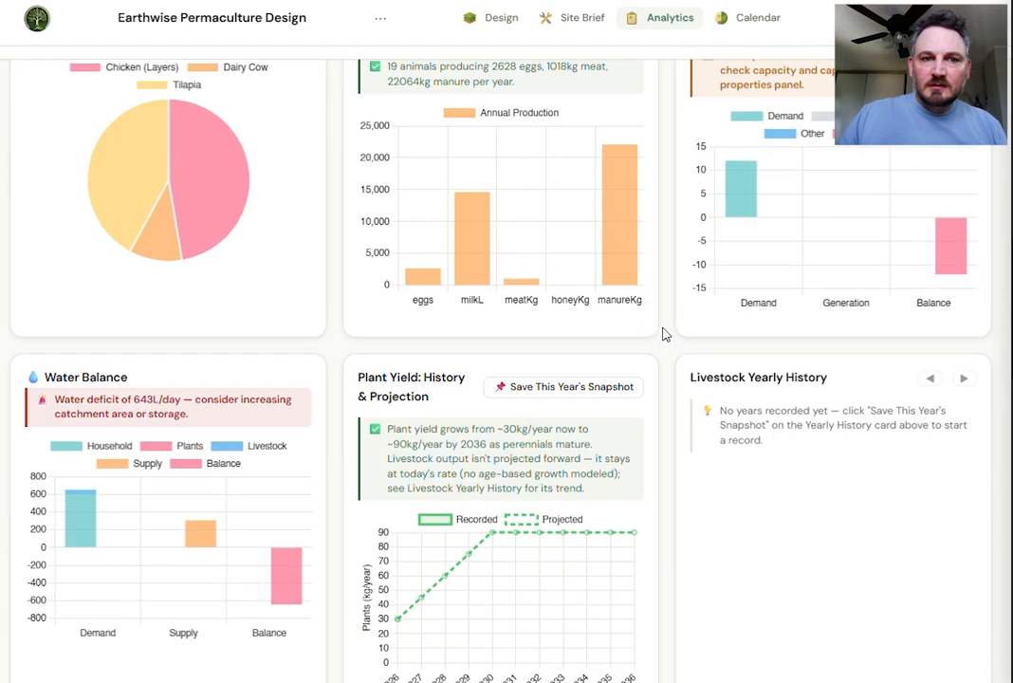
Examine the Livestock Yields and Energy Balance charts on the Analytics Dashboard.
scroll(664, 334, "up", 1)
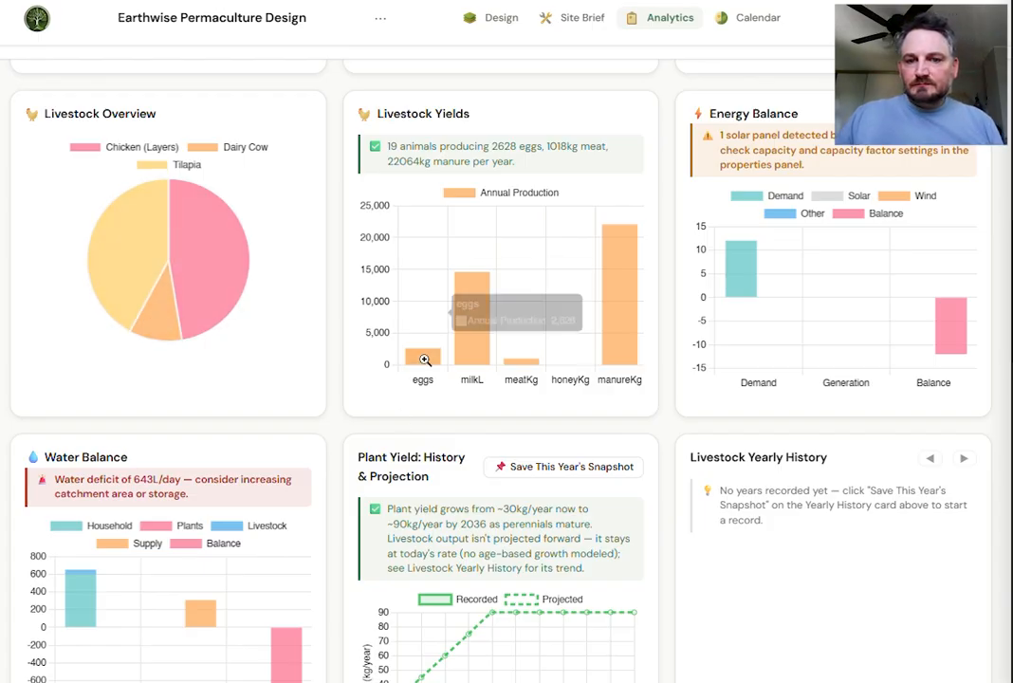
scroll(464, 204, "down", 1)
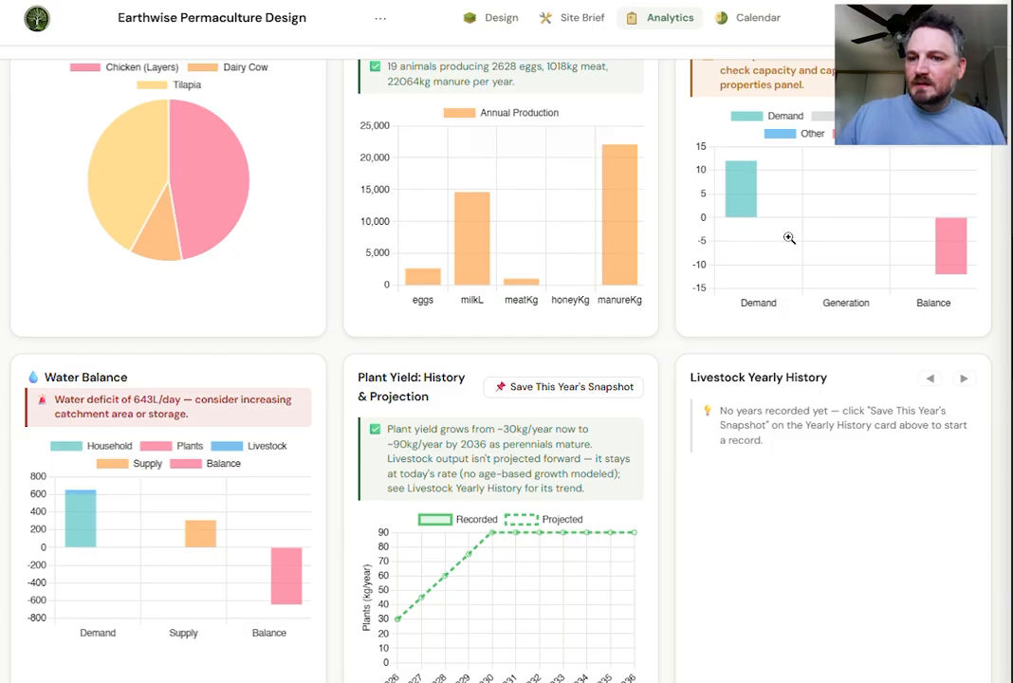
scroll(817, 257, "up", 1)
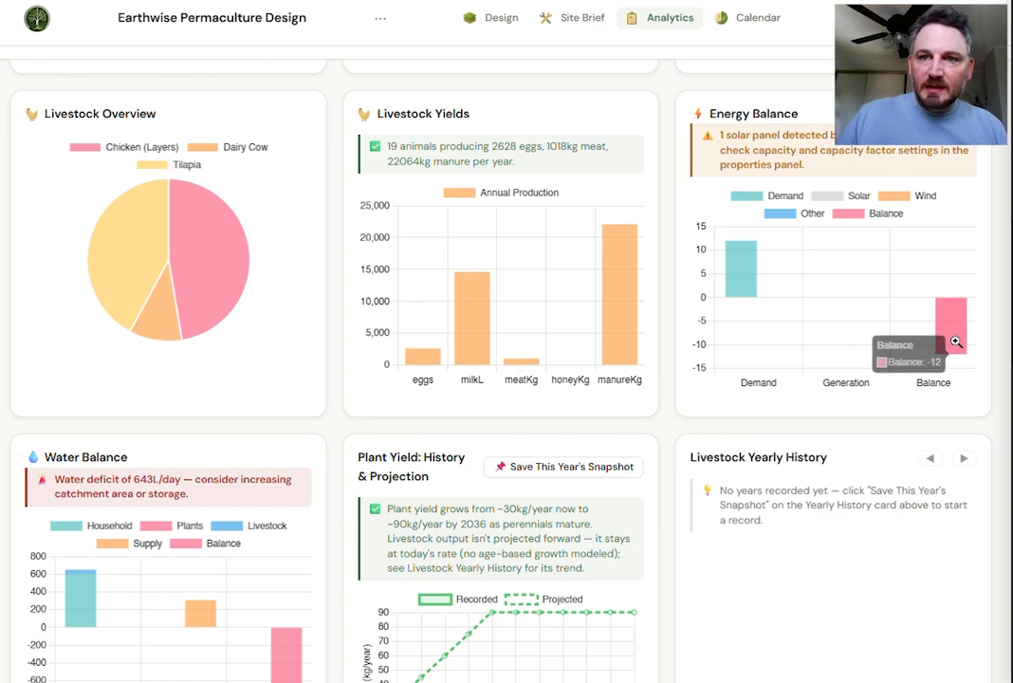
Return to the design canvas and set the solar panel's system size to 15 kW.
left_click(496, 19)
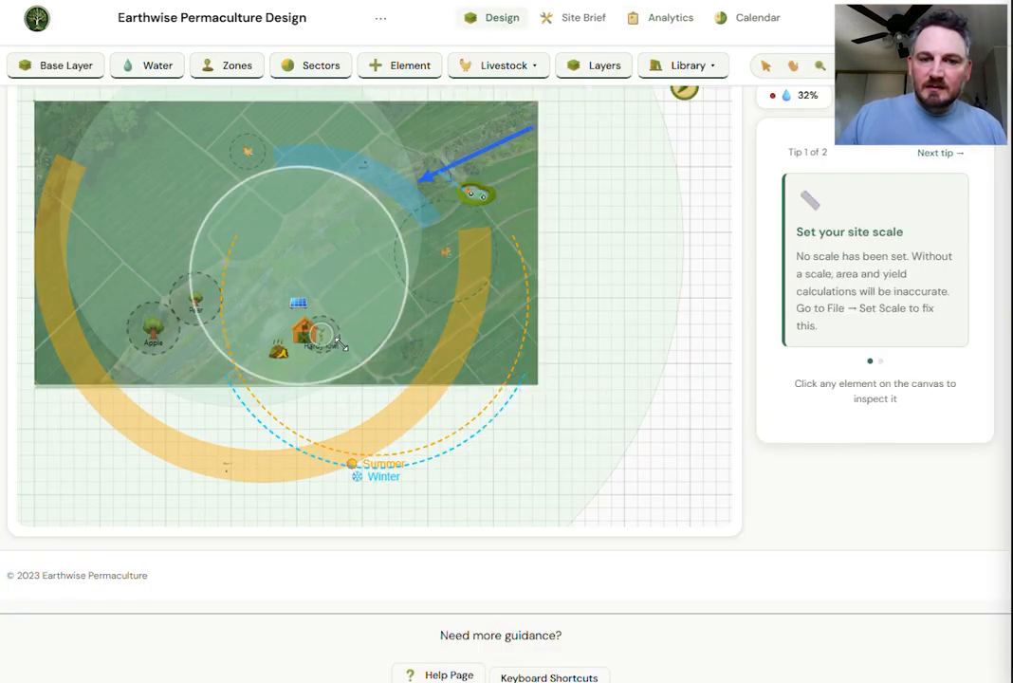
left_click(298, 306)
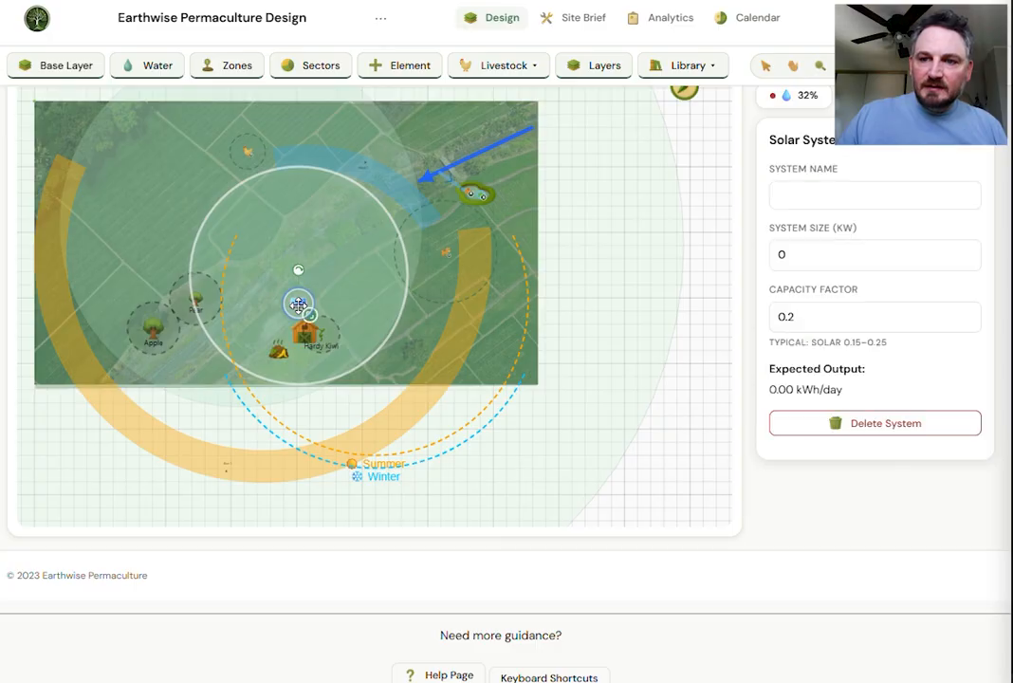
double_click(802, 252)
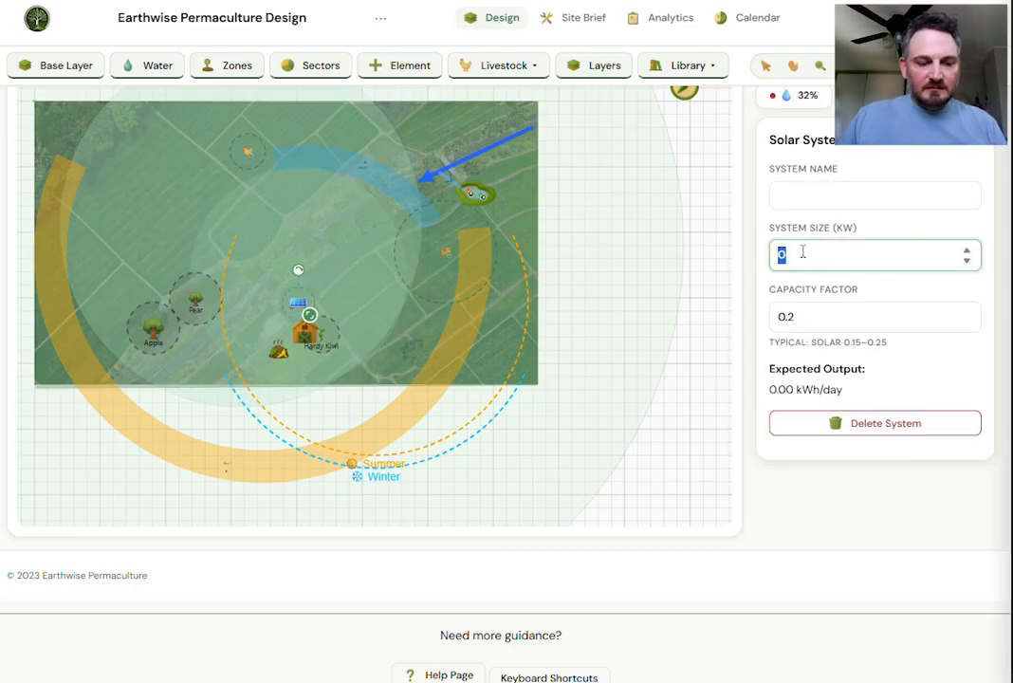
type("15")
left_click(828, 294)
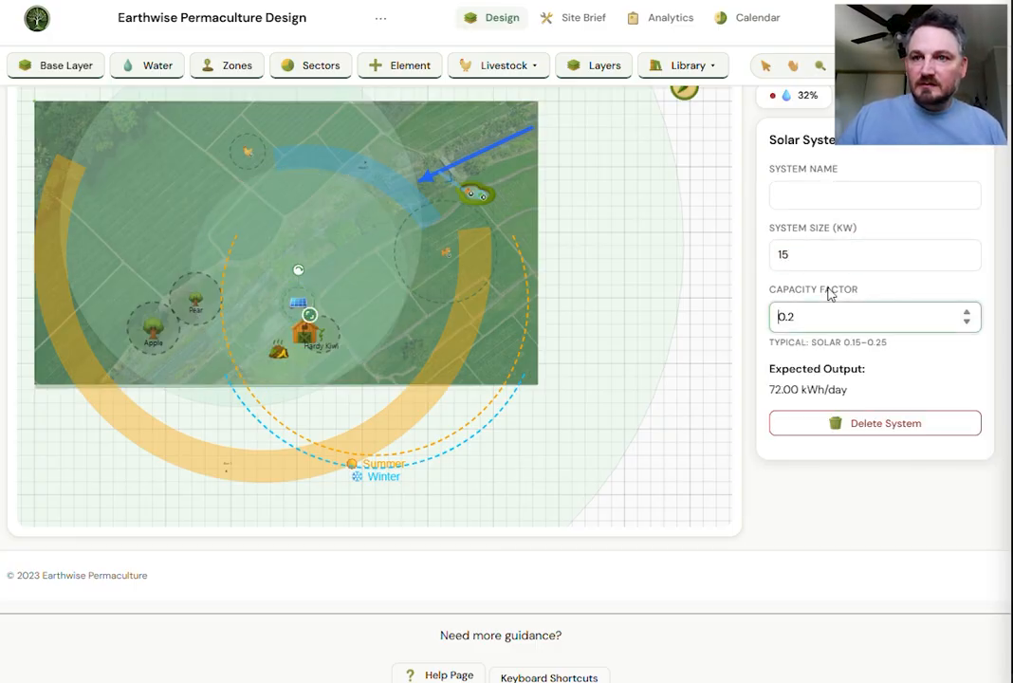
Reopen Analytics and check the Energy Balance chart for the solar generation and balance.
left_click(663, 18)
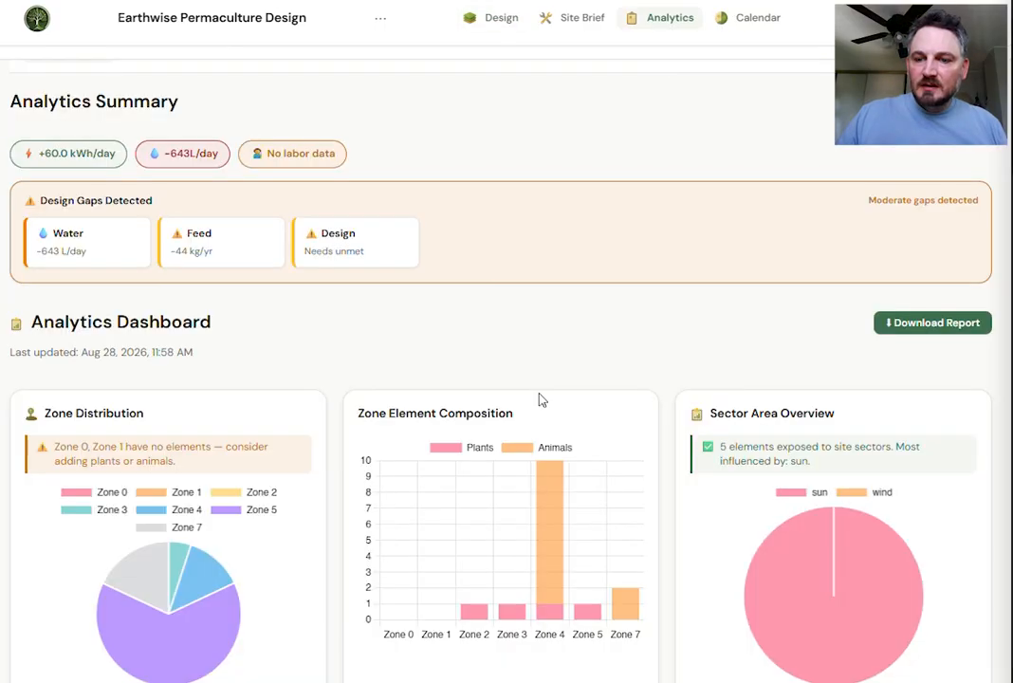
scroll(546, 380, "down", 2)
scroll(554, 336, "down", 10)
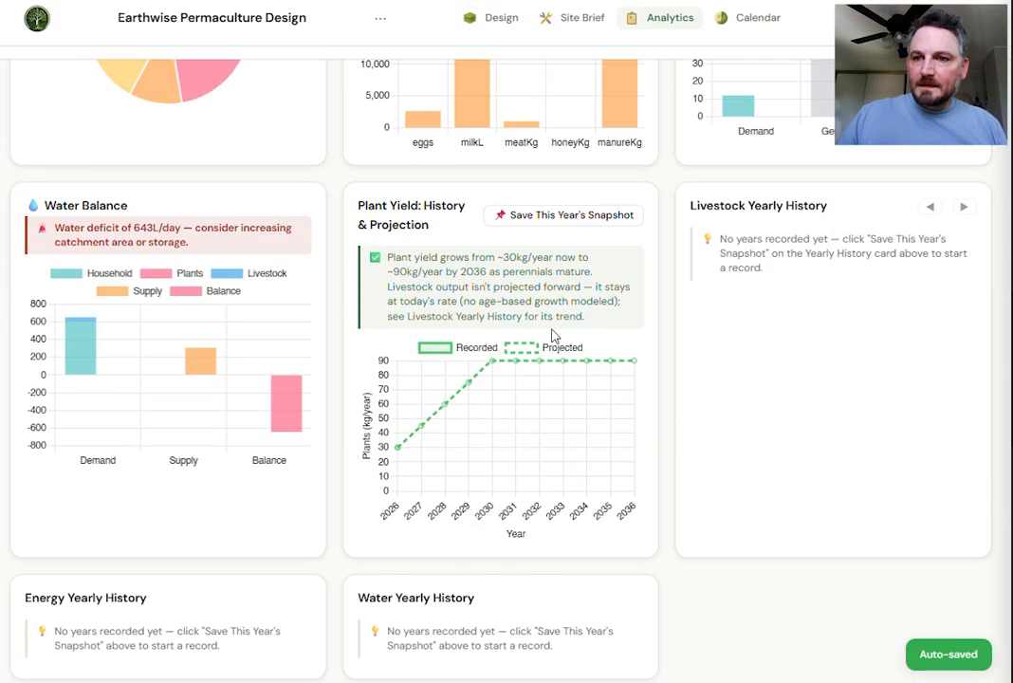
scroll(554, 335, "up", 3)
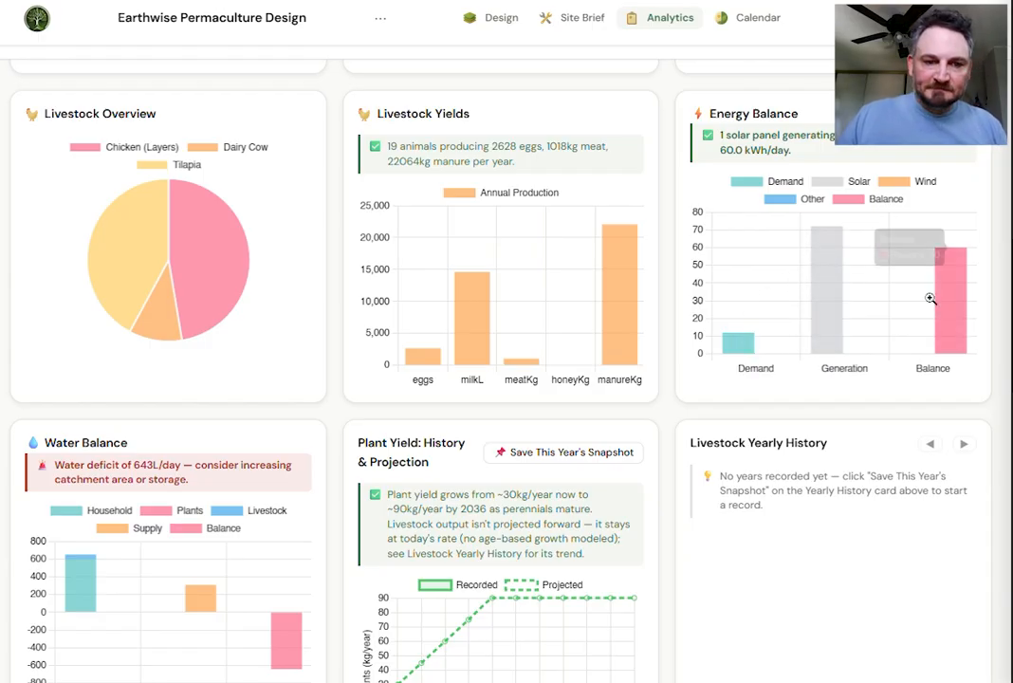
Review the Water Balance chart, the Plant Yield projection and the yearly history cards.
scroll(309, 512, "down", 3)
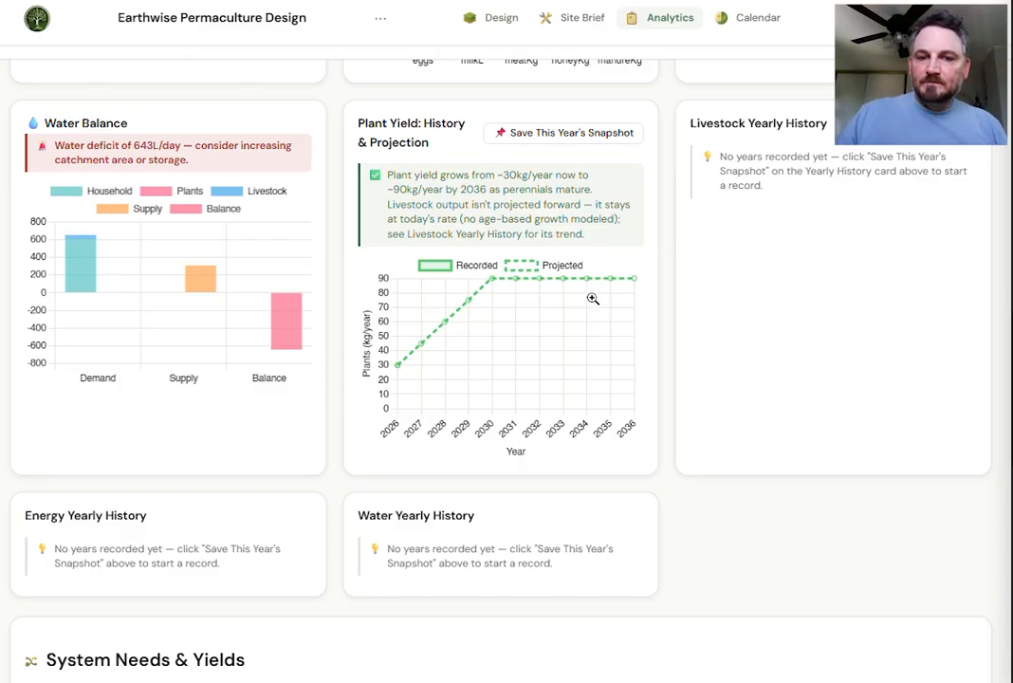
scroll(593, 299, "down", 3)
scroll(593, 301, "up", 3)
scroll(593, 303, "down", 1)
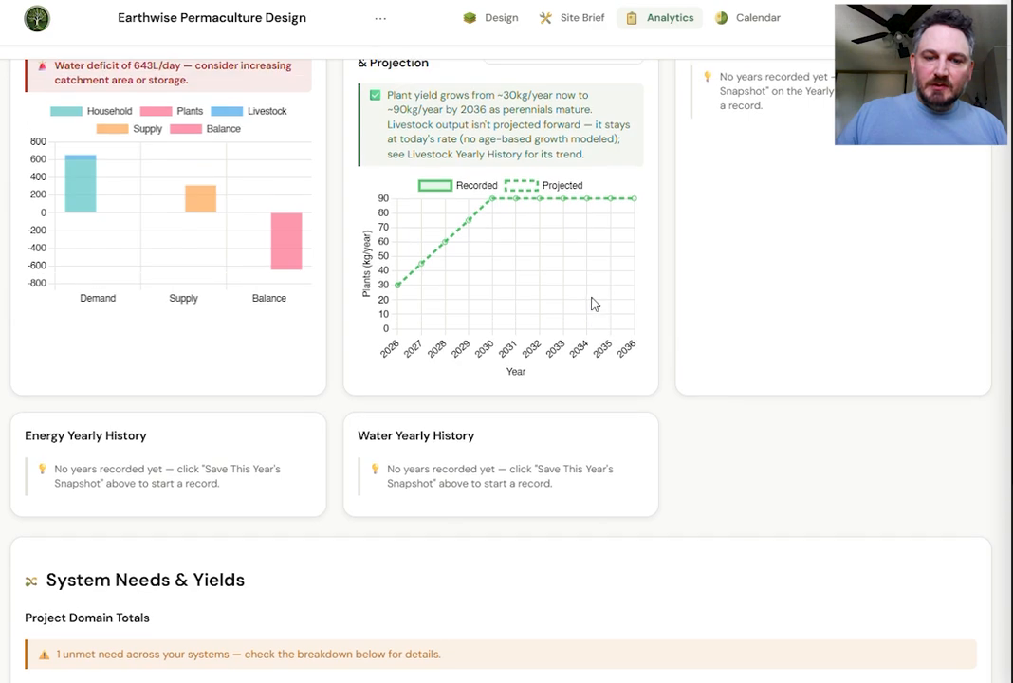
scroll(593, 302, "up", 1)
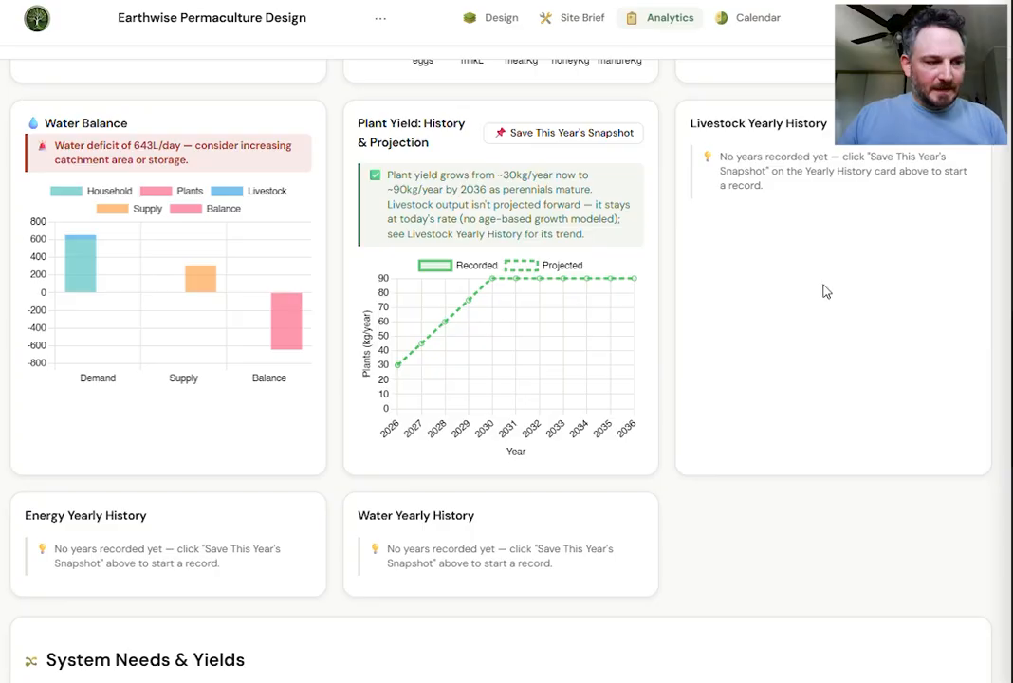
Examine the System Needs & Yields totals, the expanded Domain & System Breakdown and the Conflicts cards.
scroll(828, 283, "down", 3)
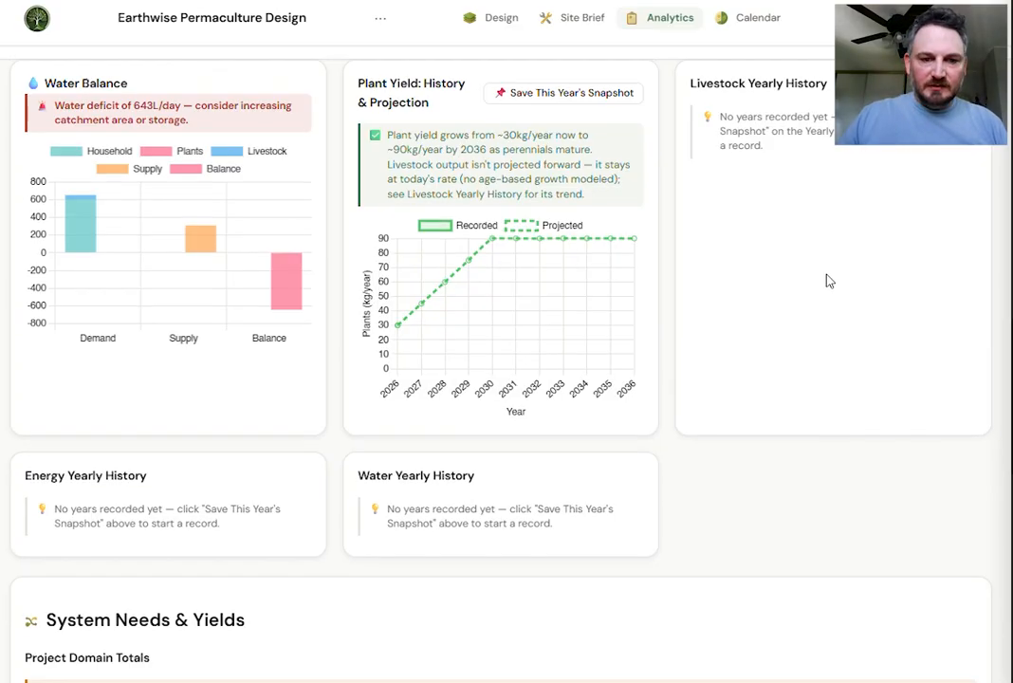
scroll(756, 307, "down", 3)
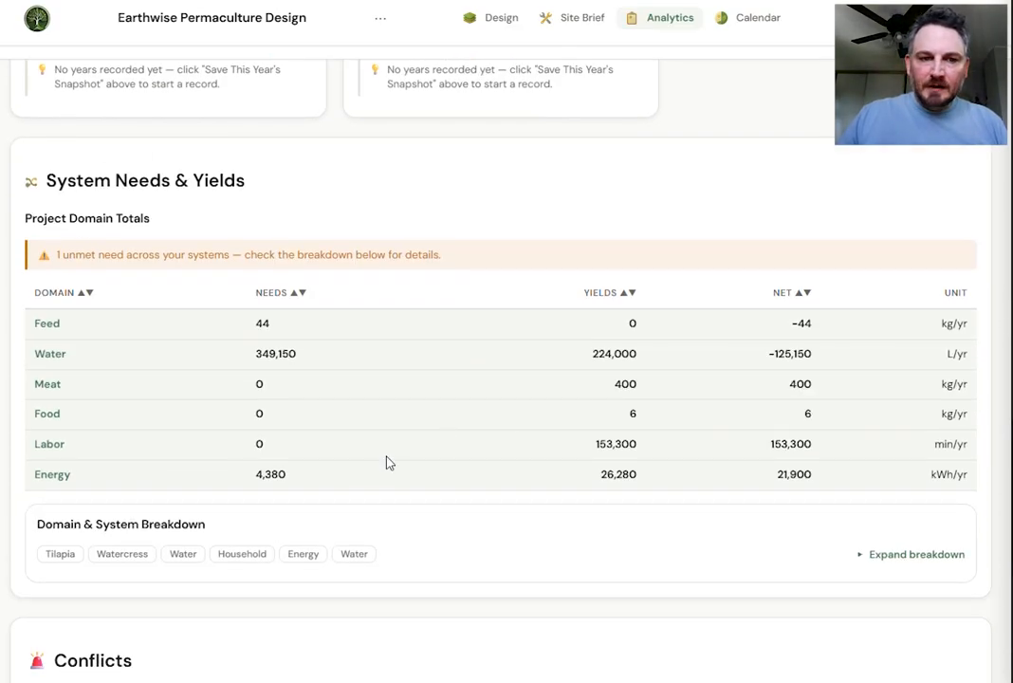
scroll(274, 414, "down", 2)
scroll(275, 403, "up", 1)
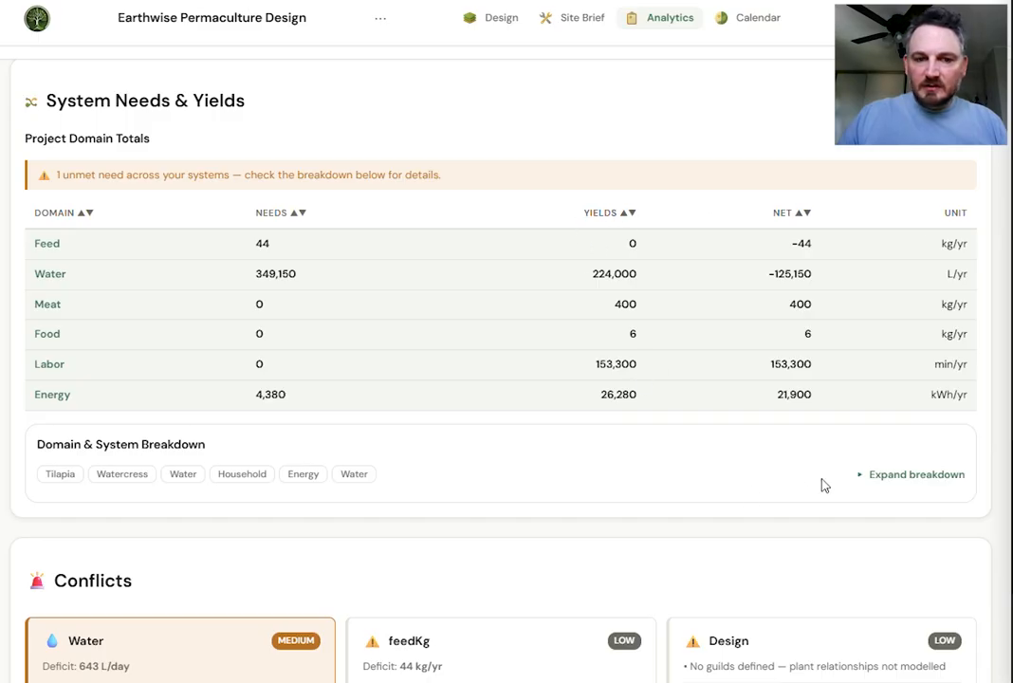
left_click(862, 477)
scroll(645, 352, "down", 3)
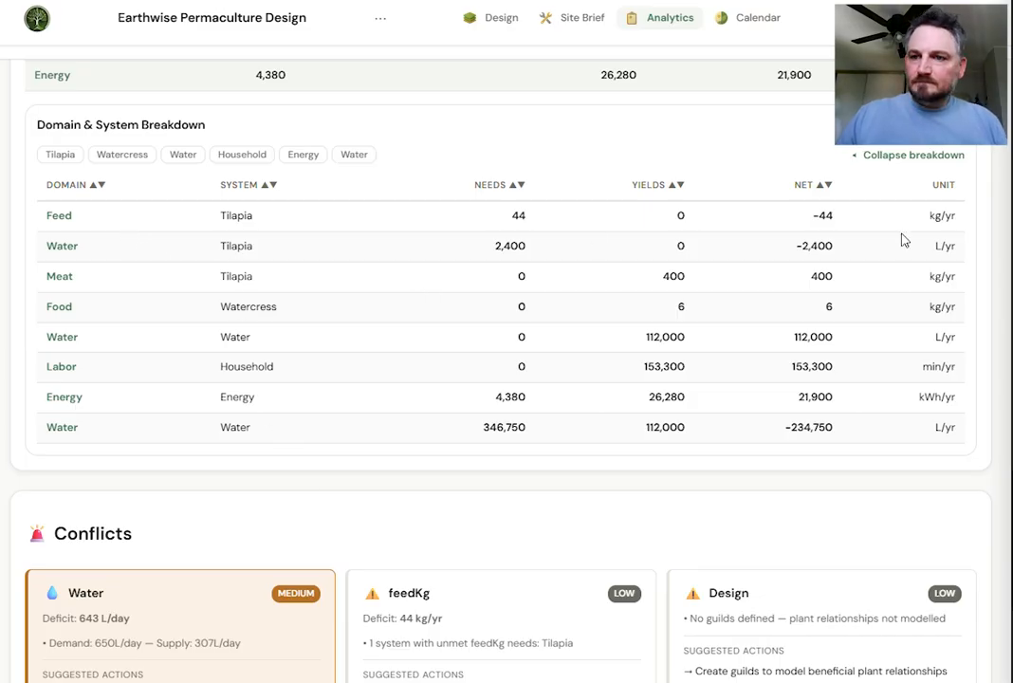
left_click(859, 161)
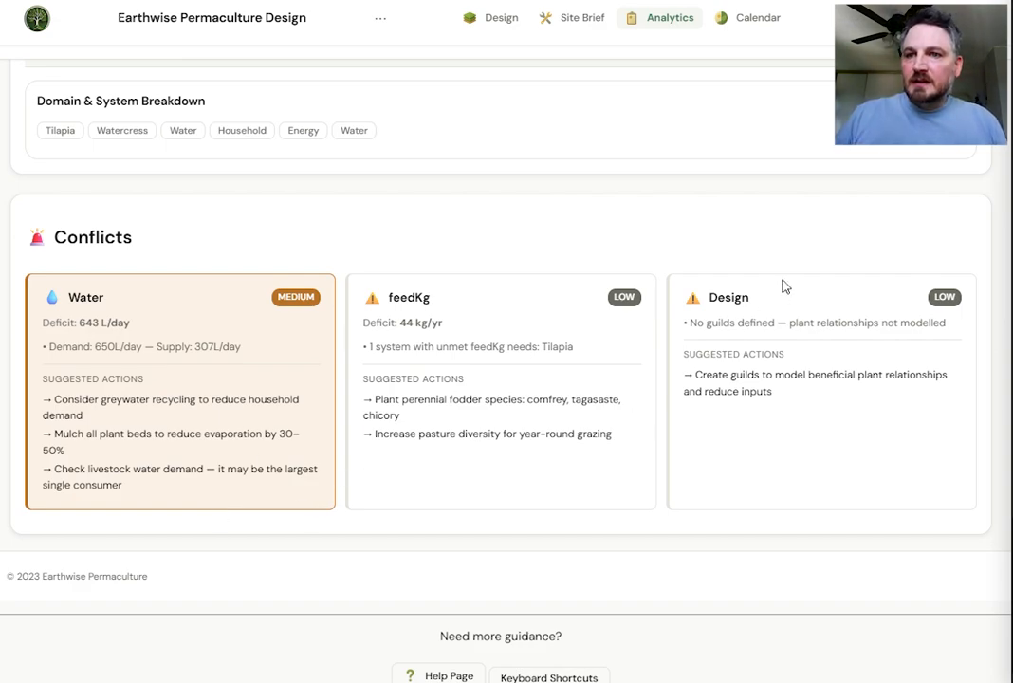
Open the Planting Calendar and inspect the tasks for August 3, including the form for adding a task.
left_click(751, 19)
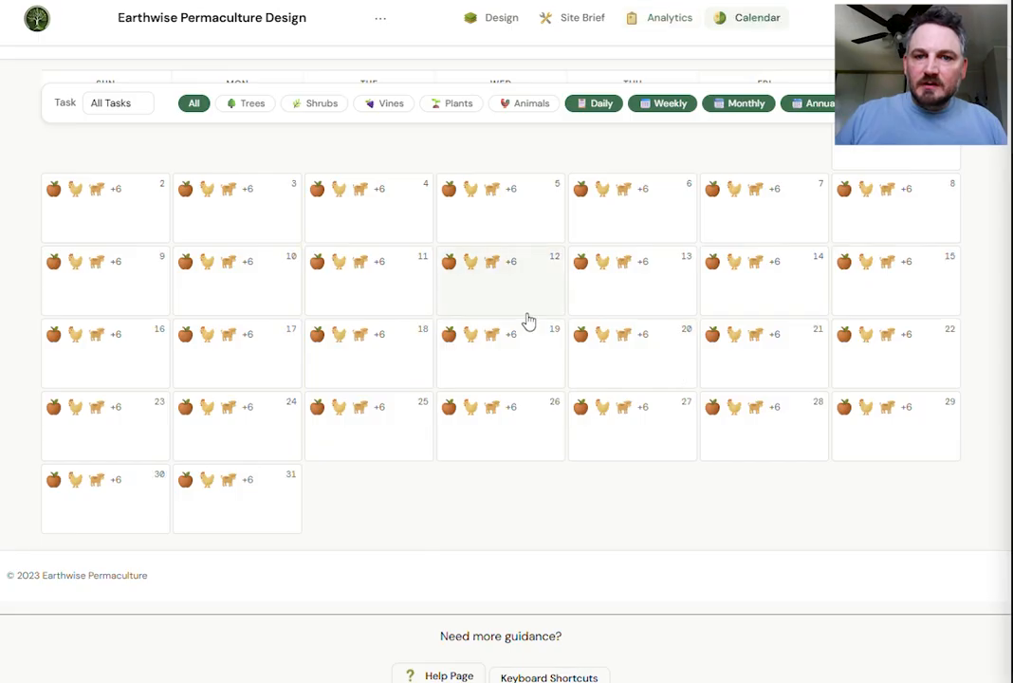
scroll(551, 153, "up", 3)
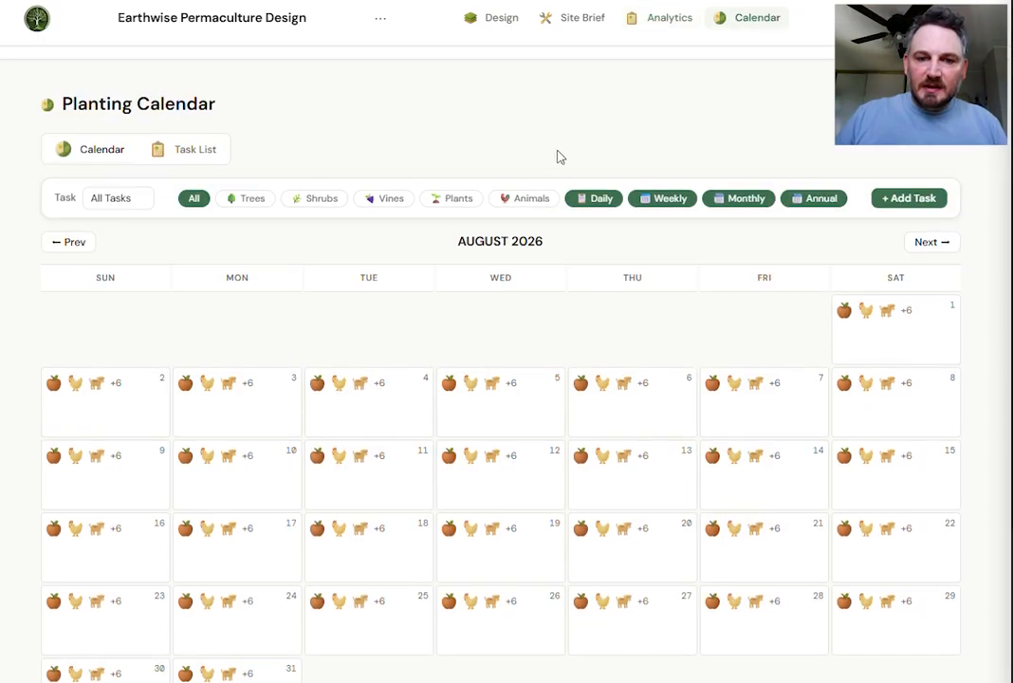
double_click(249, 432)
left_click(477, 356)
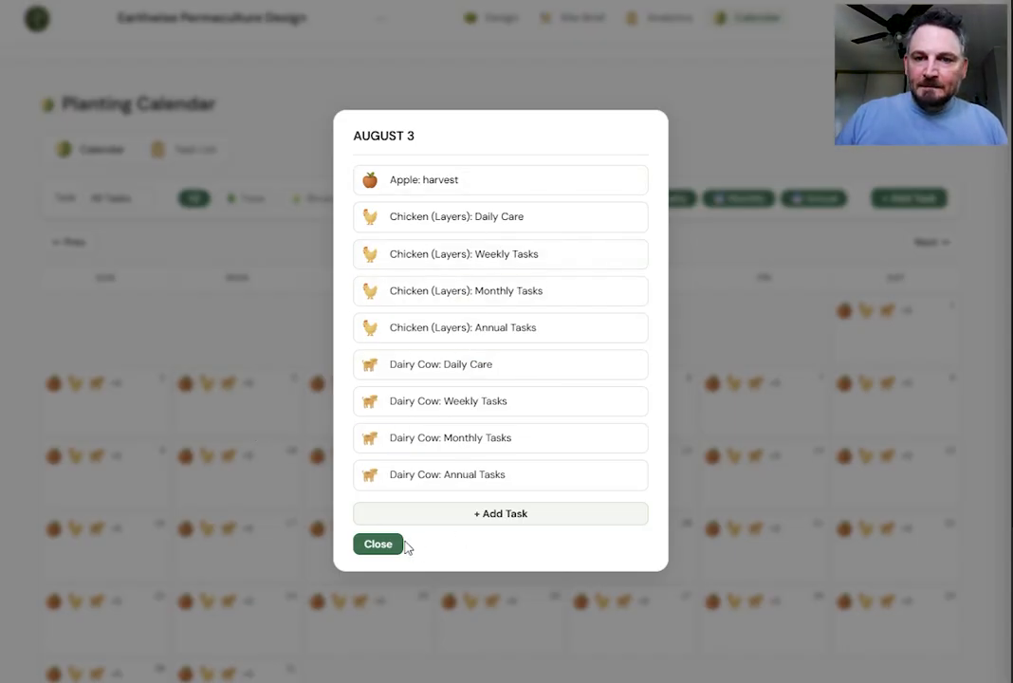
left_click(474, 520)
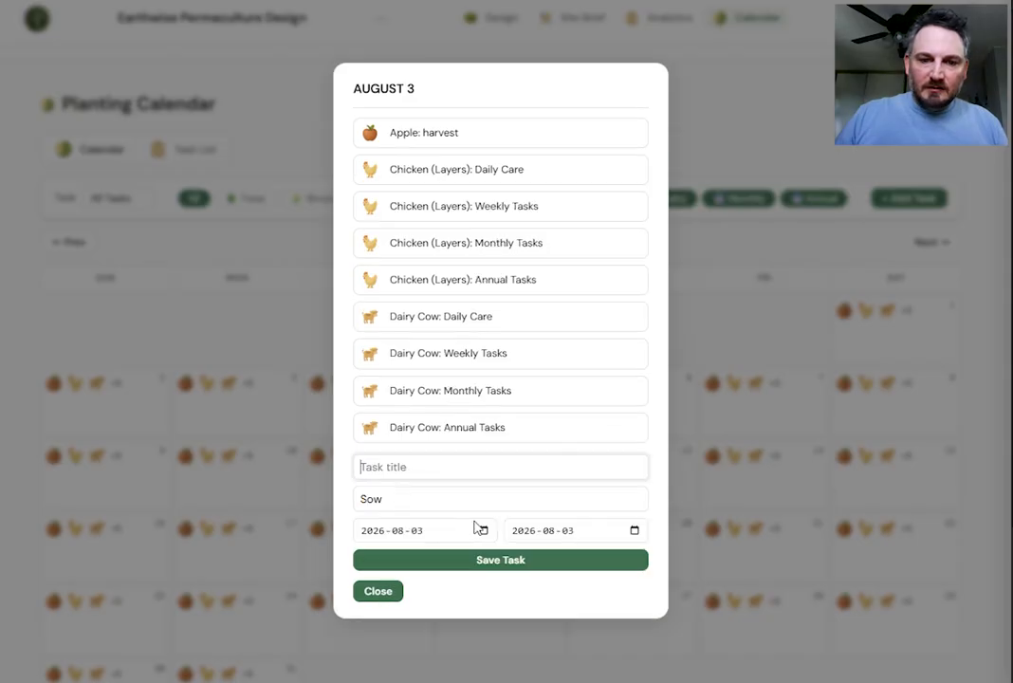
left_click(378, 591)
scroll(583, 326, "down", 3)
scroll(612, 294, "up", 3)
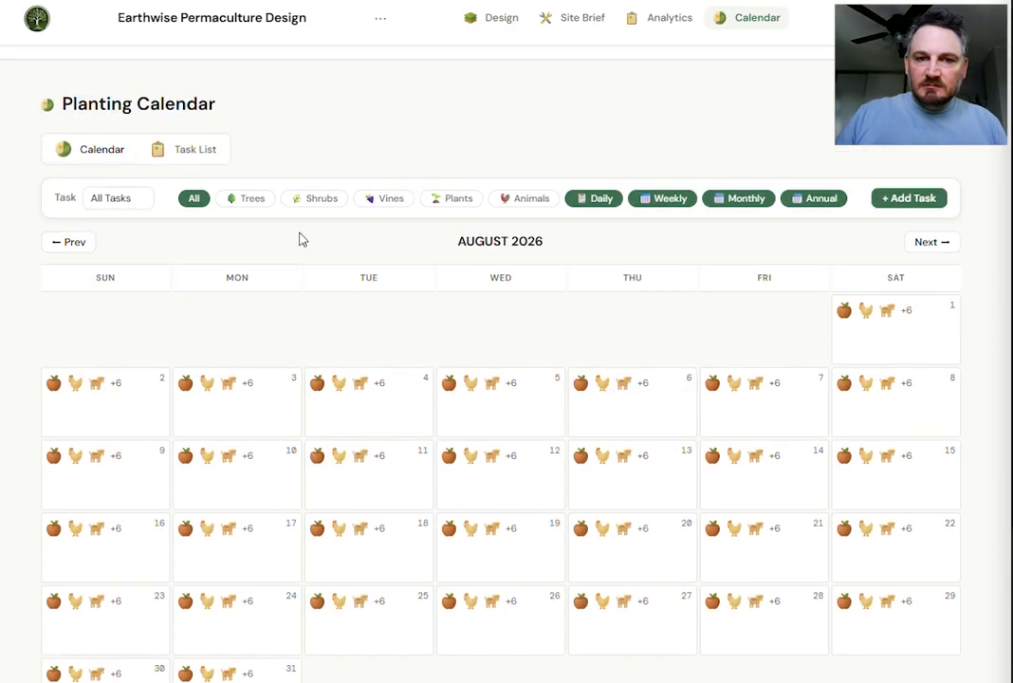
Filter the calendar by Trees and by Animals, and view the animal tasks for August 5.
left_click(251, 199)
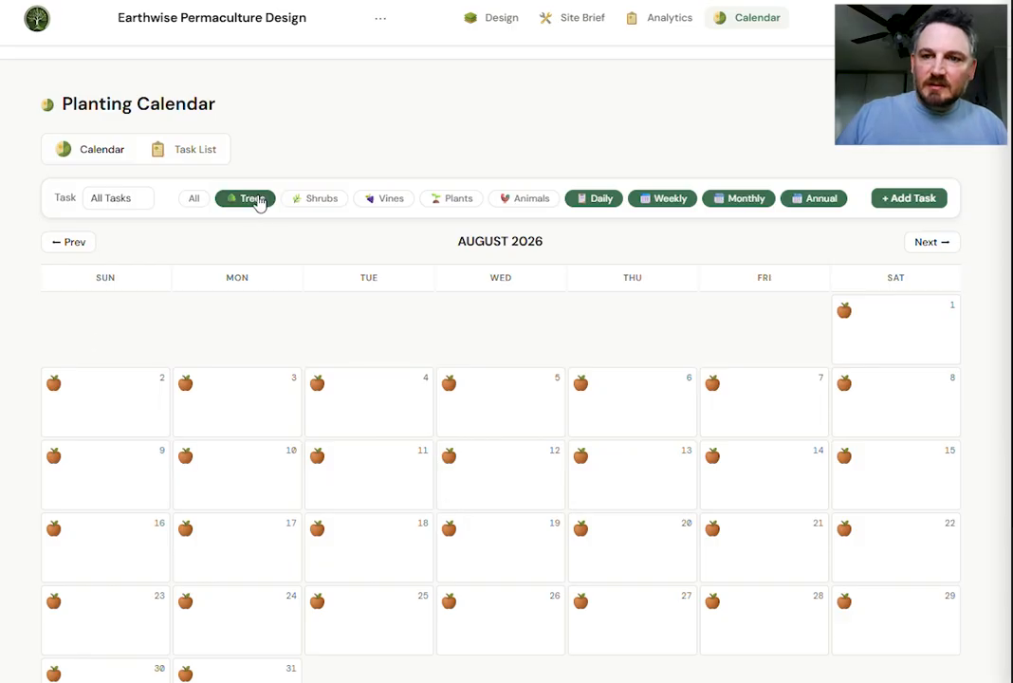
left_click(531, 201)
left_click(501, 431)
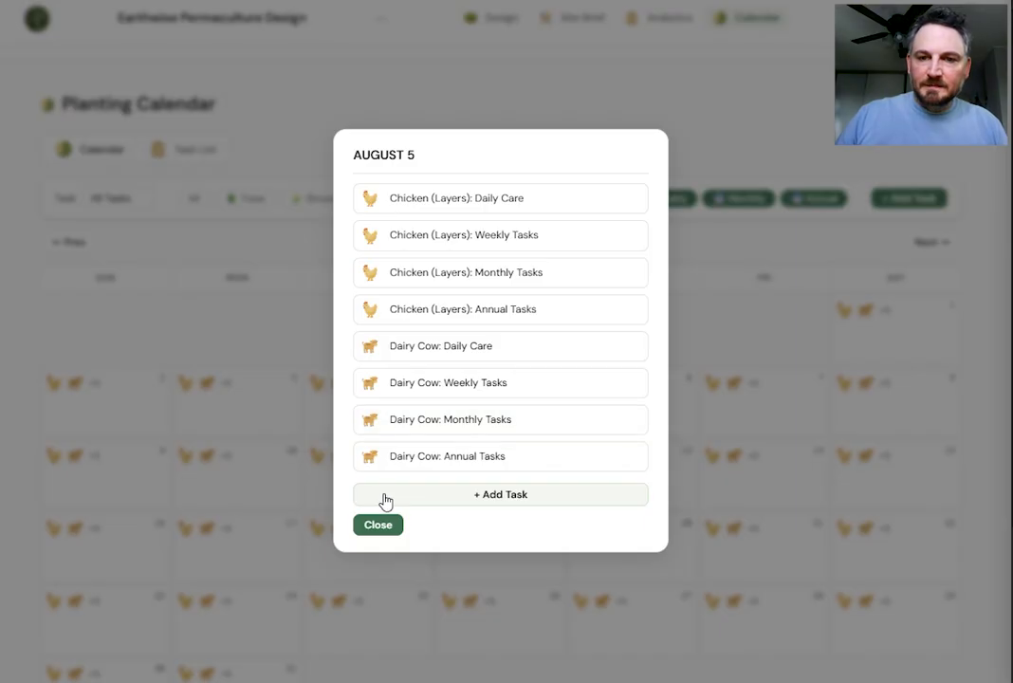
left_click(378, 525)
Return to the design canvas and browse the plant, livestock and aquaculture lists in the library manager.
left_click(494, 18)
left_click(706, 68)
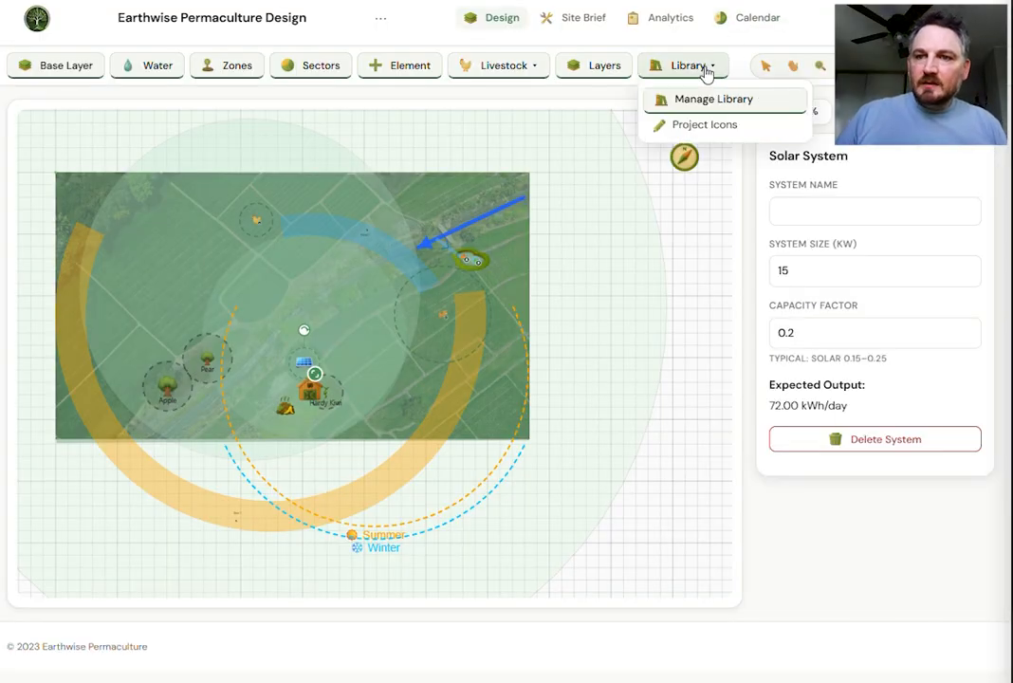
left_click(715, 100)
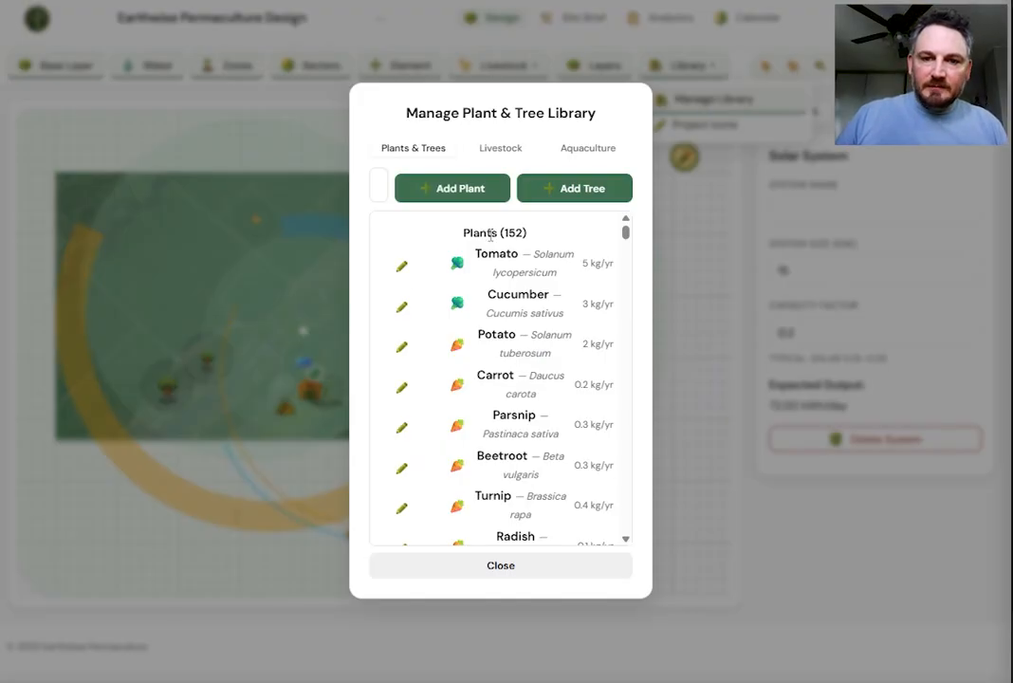
scroll(491, 234, "down", 12)
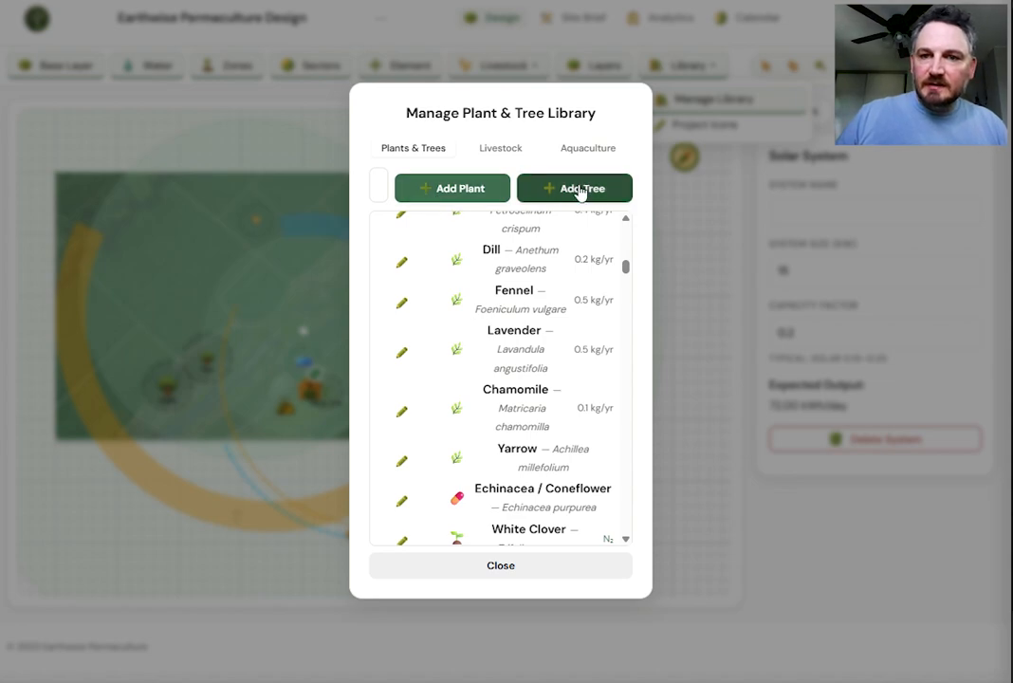
left_click(500, 150)
left_click(577, 153)
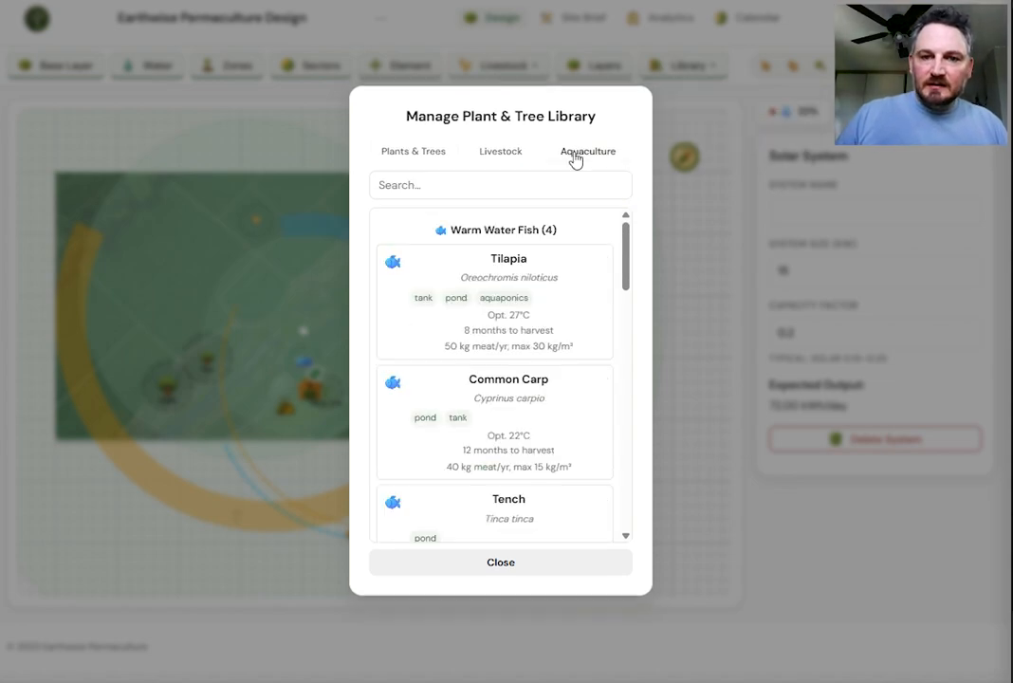
left_click(491, 568)
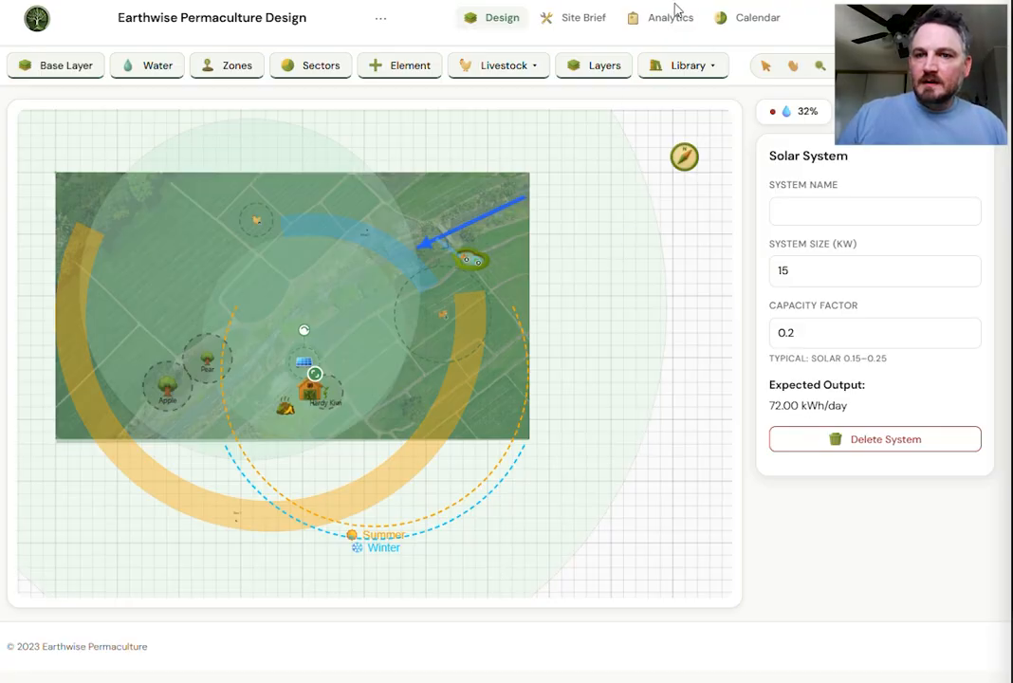
View the Project Icons list of elements whose icons can be swapped, and close it.
left_click(681, 64)
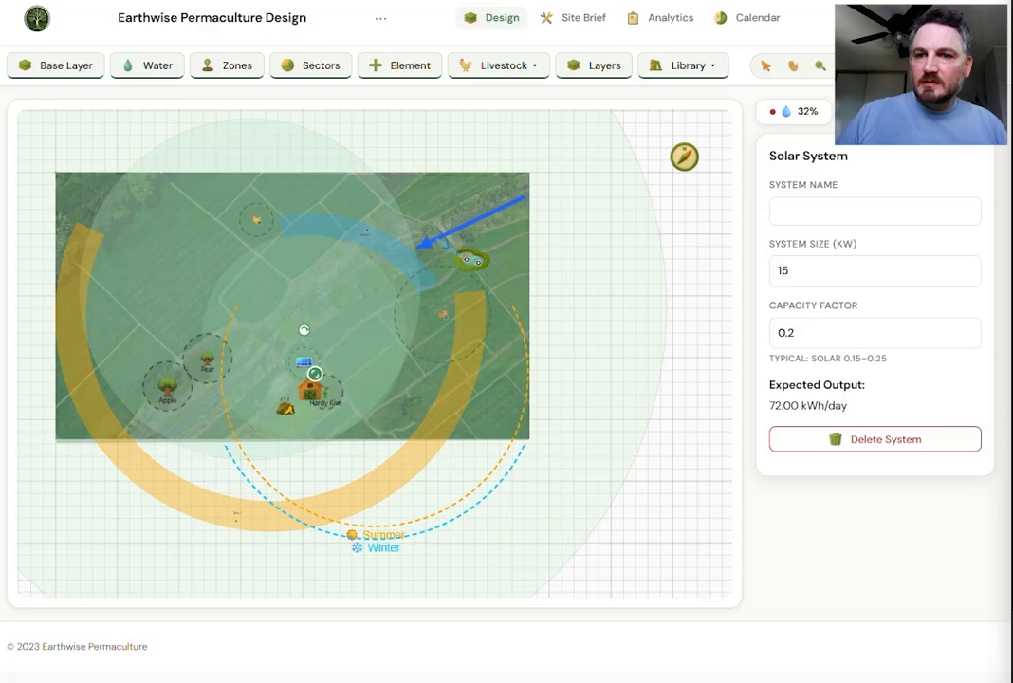
mouse_move(700, 78)
left_click(696, 127)
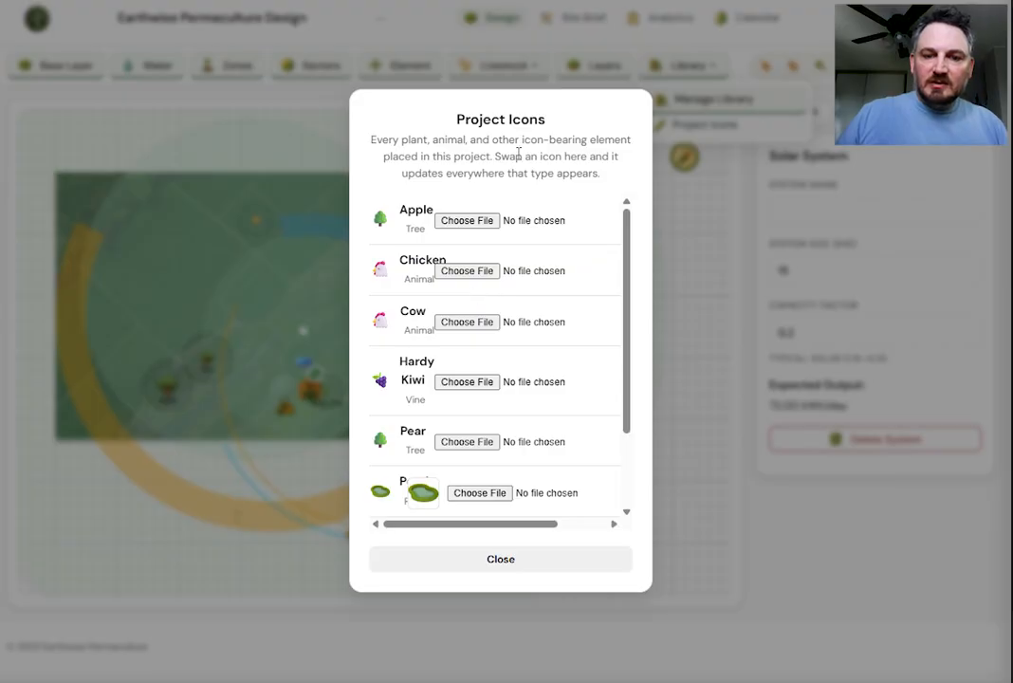
left_click(489, 561)
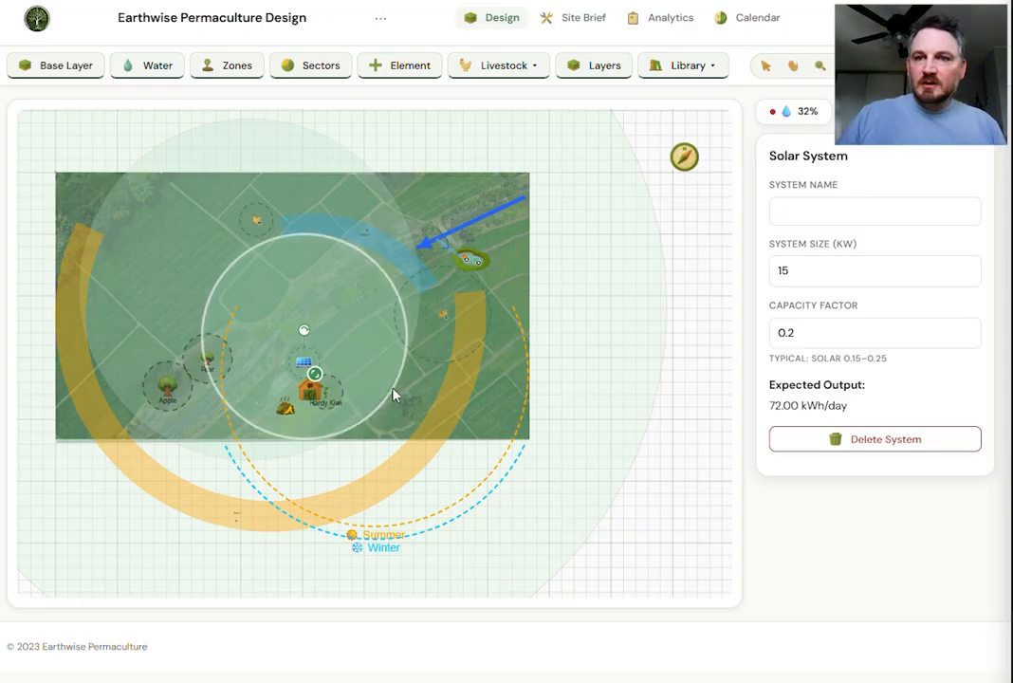
Turn on Blueprint Mode for the design canvas.
mouse_move(582, 62)
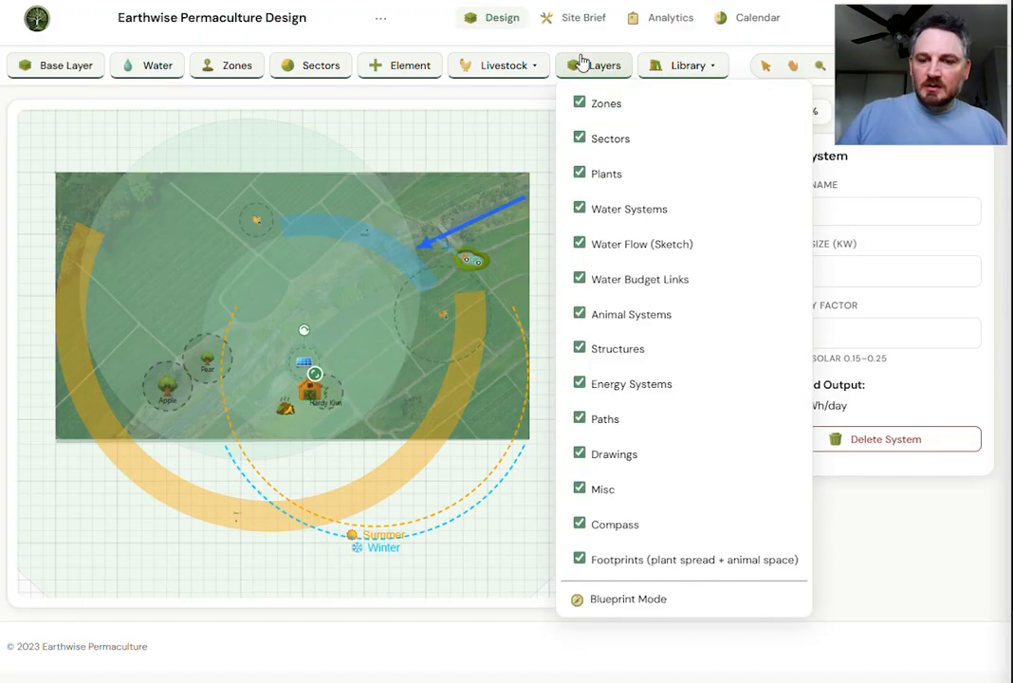
left_click(617, 602)
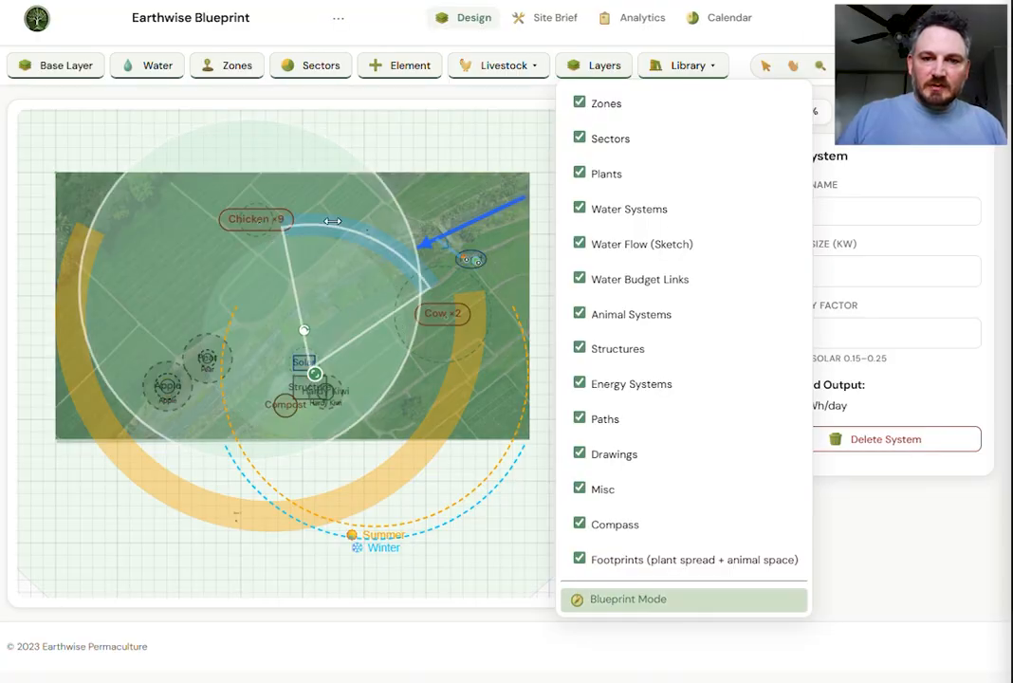
View the properties of Zone 5 and of the Pear tree on the blueprint canvas.
left_click(399, 158)
left_click_drag(399, 152, 401, 152)
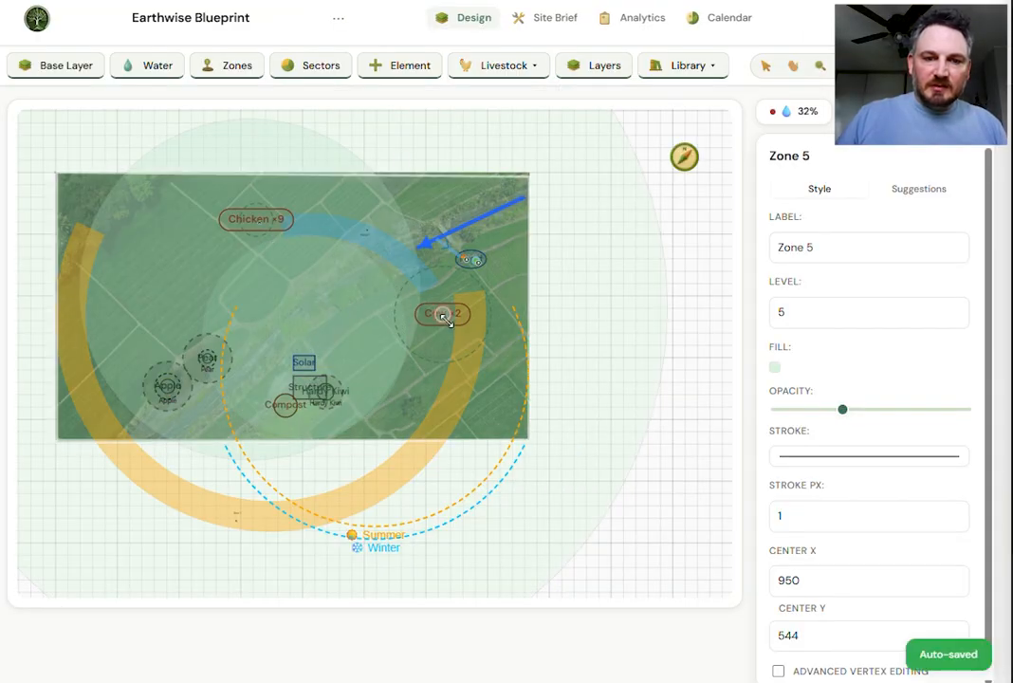
left_click(209, 351)
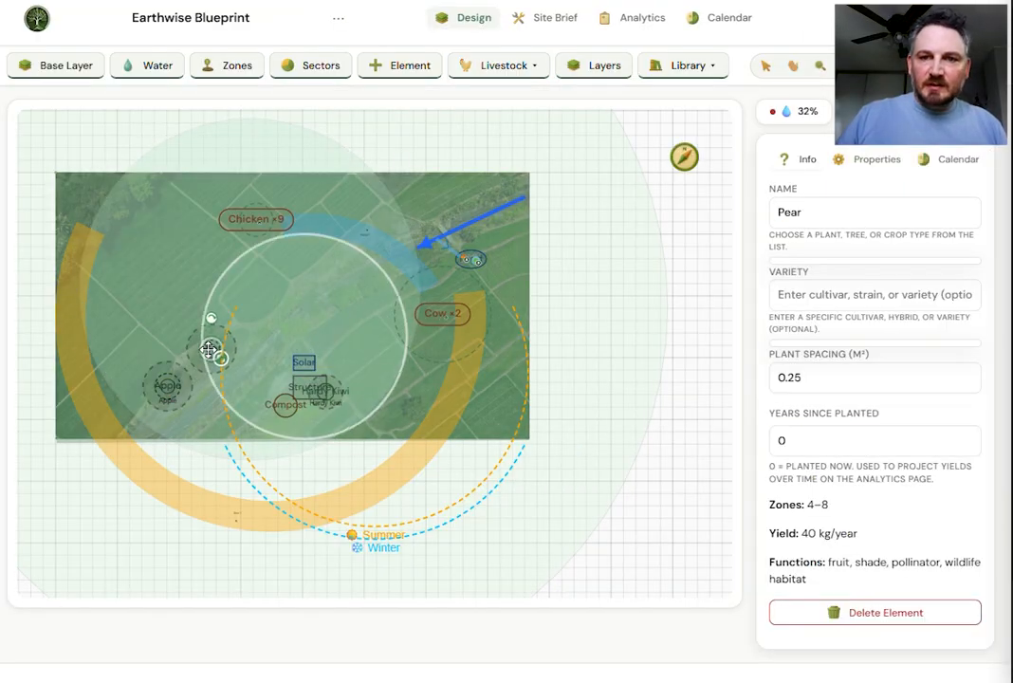
Lower the base layer's opacity until the aerial image is almost completely faded behind the blueprint symbols.
left_click(68, 65)
left_click(65, 171)
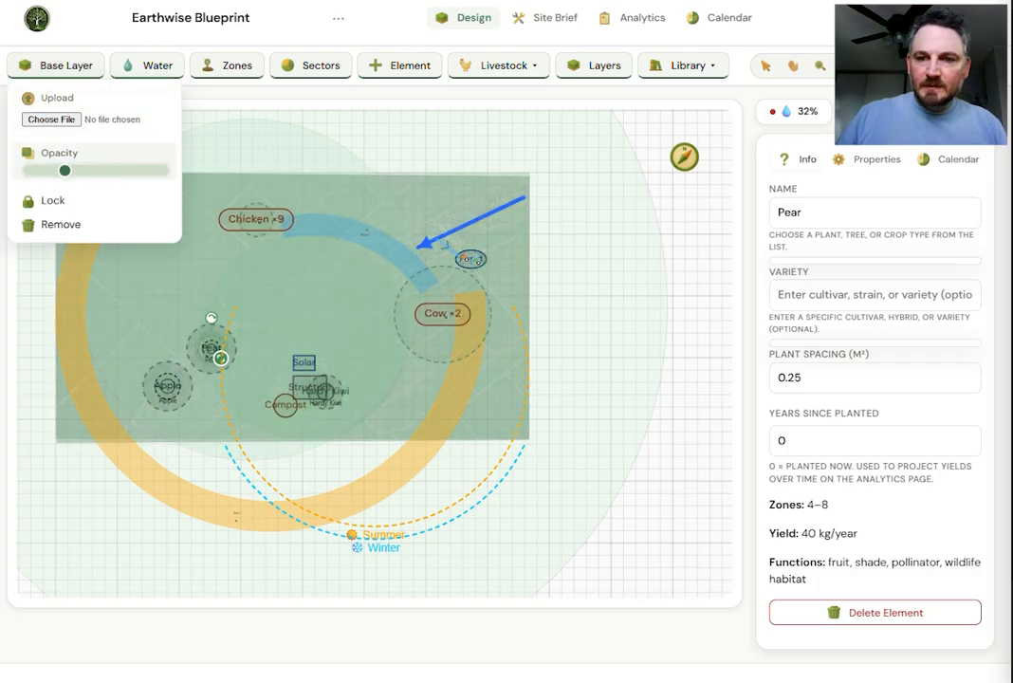
left_click_drag(65, 171, 42, 171)
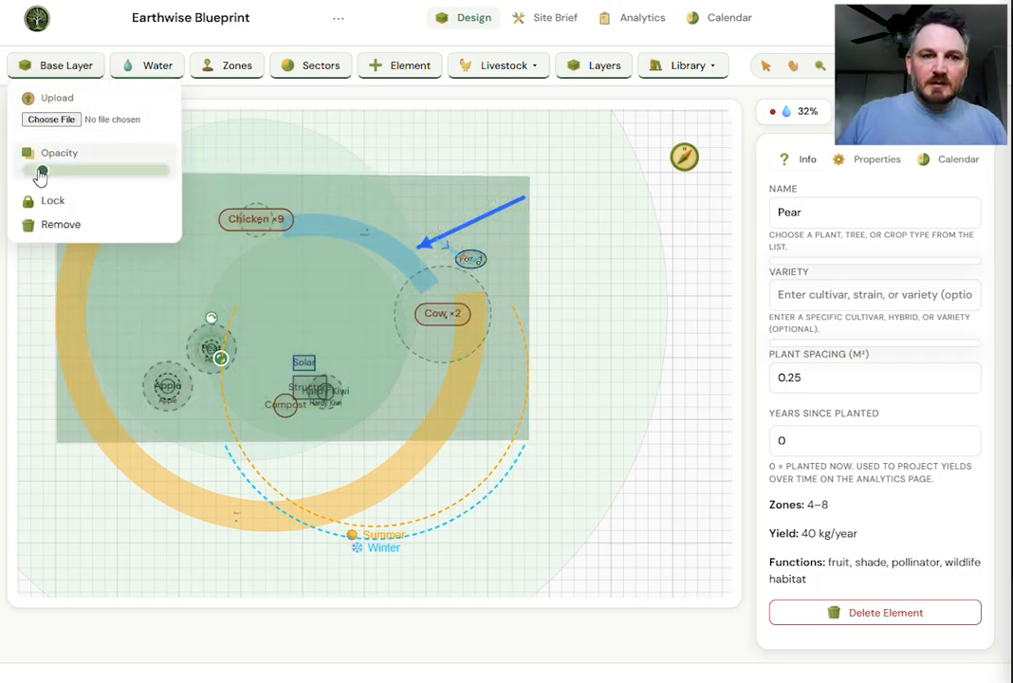
left_click(357, 230)
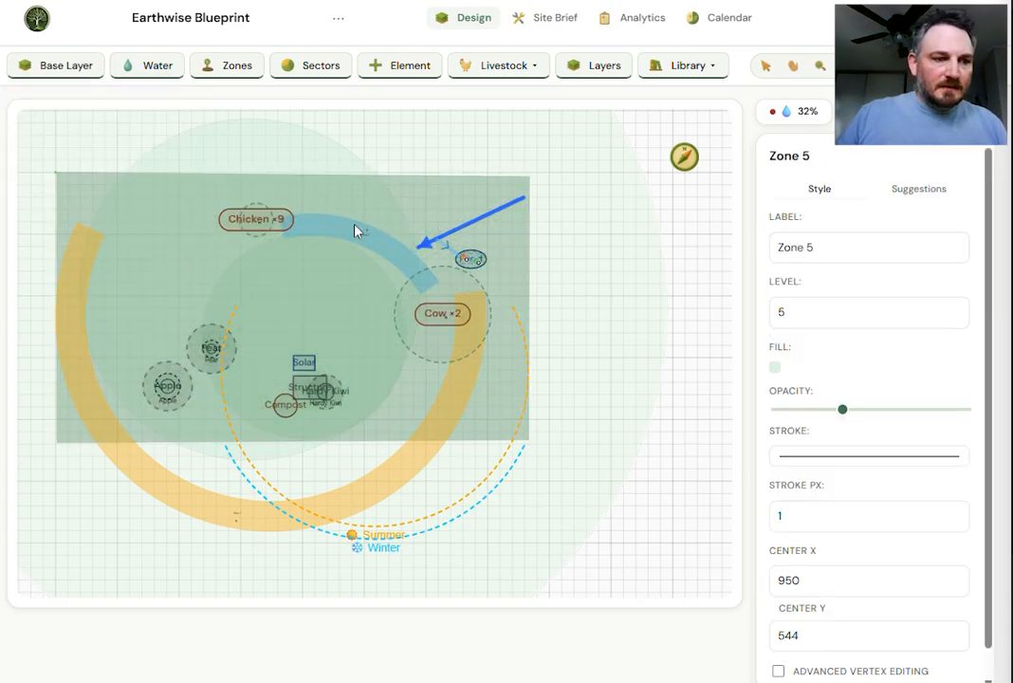
Examine the blueprint symbols up close and view the properties of the chicken group, Zone 4 and the pond.
scroll(273, 294, "up", 5)
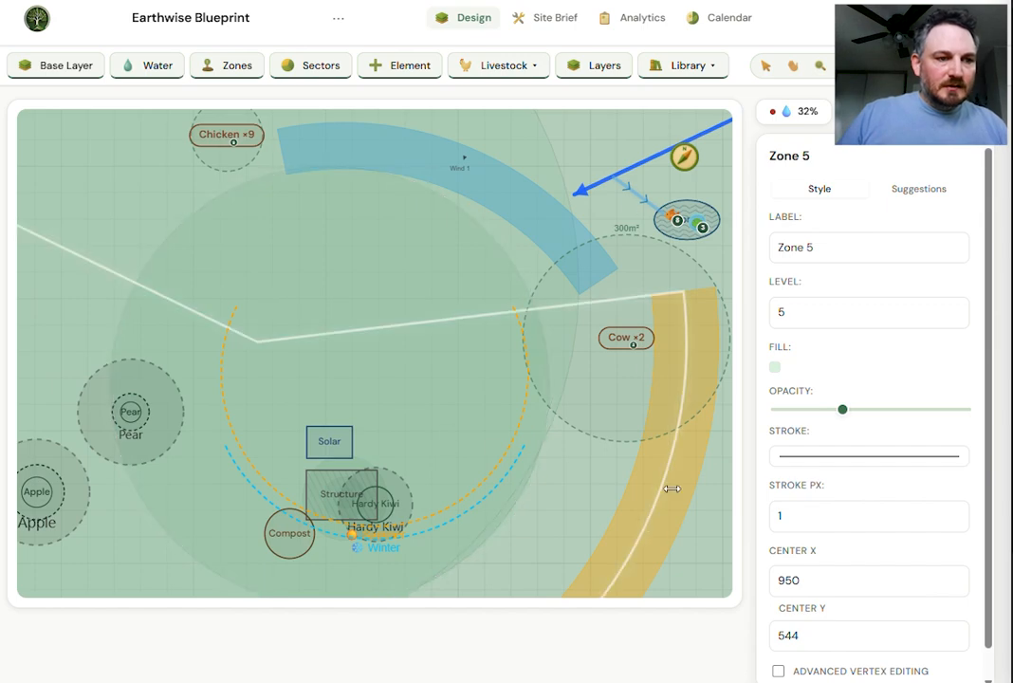
scroll(428, 574, "down", 2)
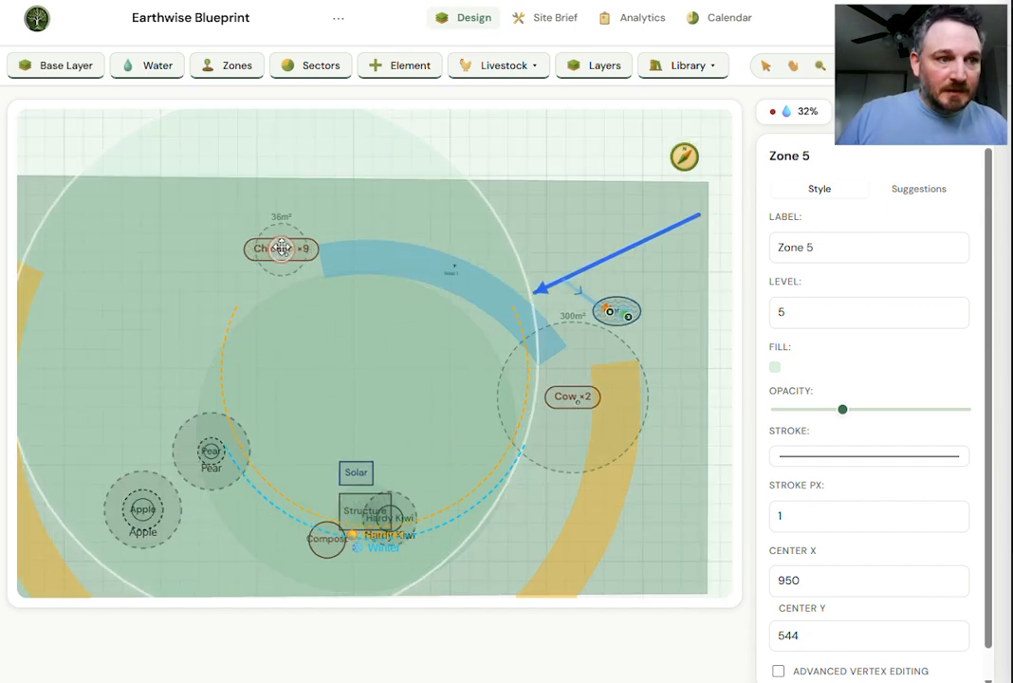
left_click(281, 248)
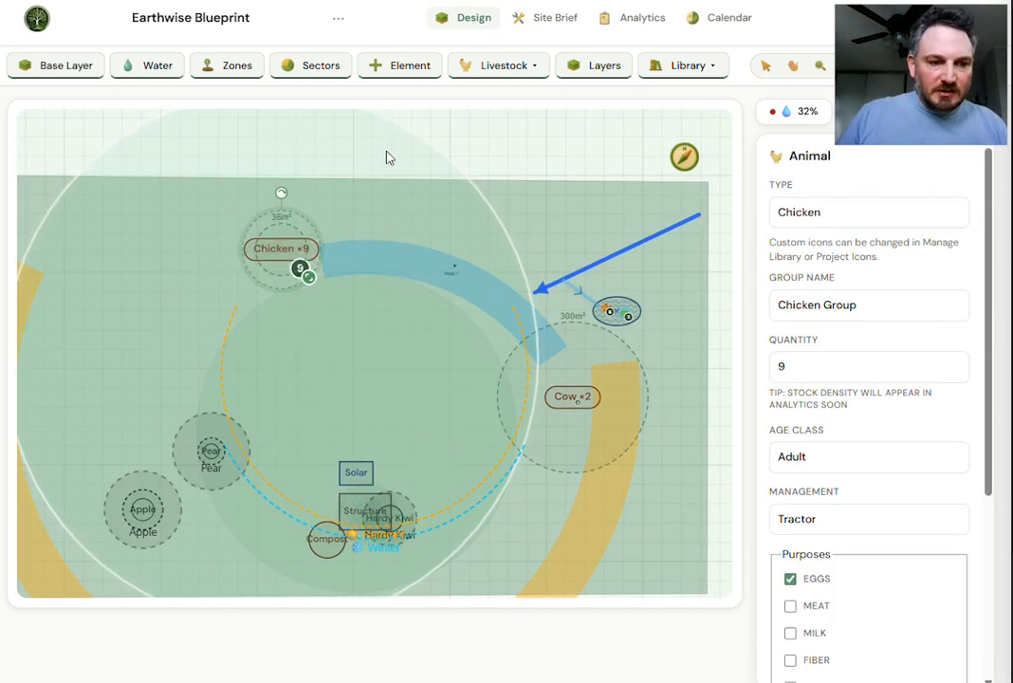
left_click(520, 449)
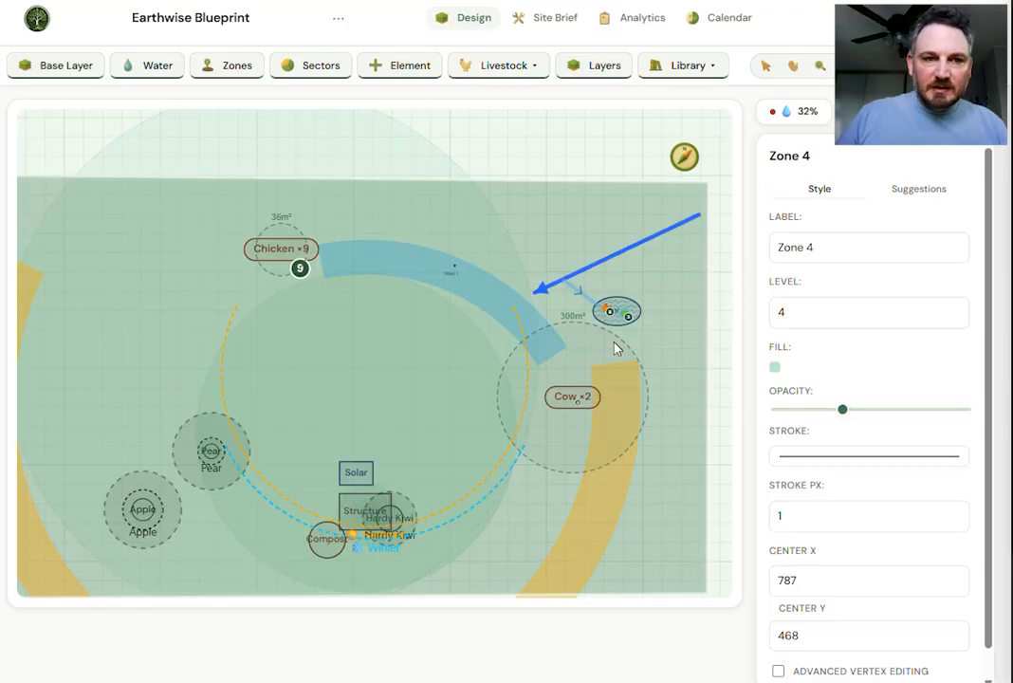
left_click(622, 311)
Open the base layer's opacity and lock settings.
left_click(69, 74)
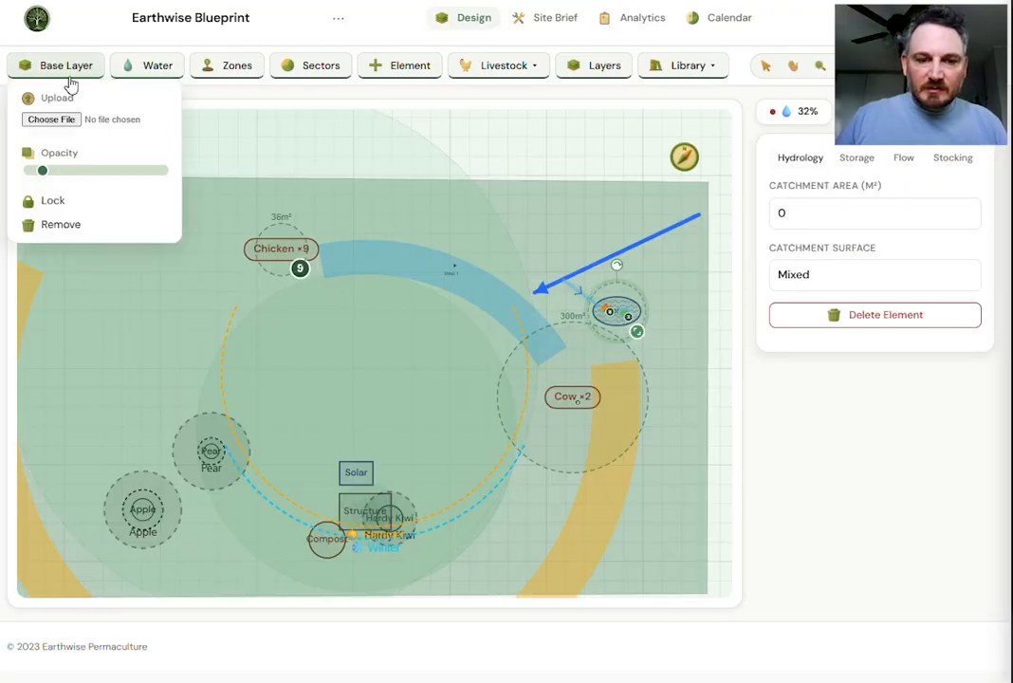